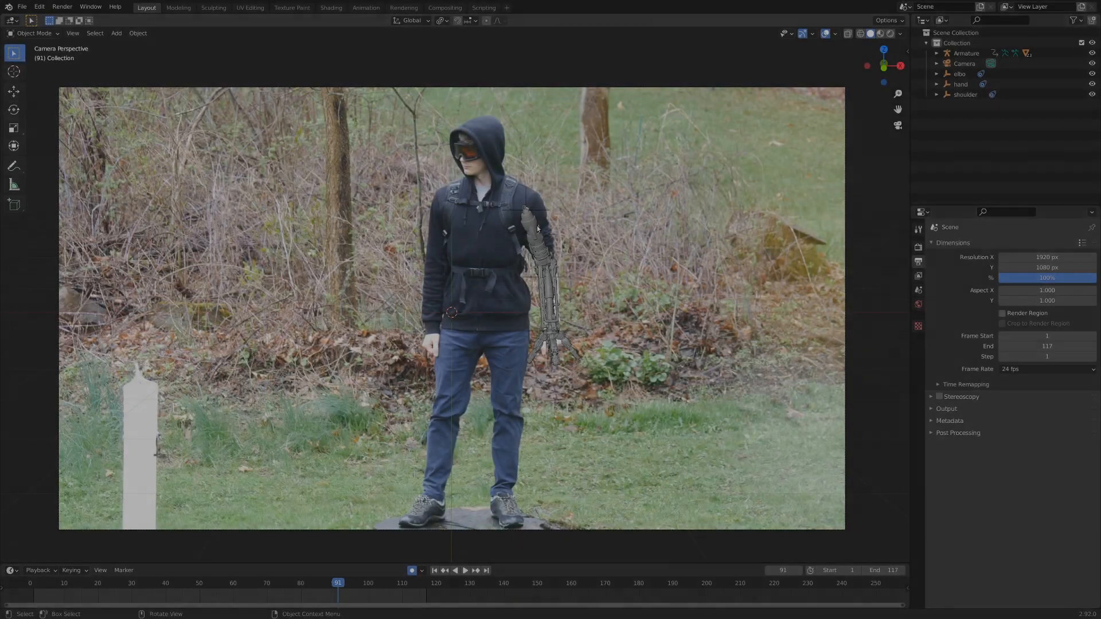
Play the animation through the camera view, stop at frame 25, and test-render that frame.
middle_drag(538, 228, 582, 248)
key(space)
key(KP_0)
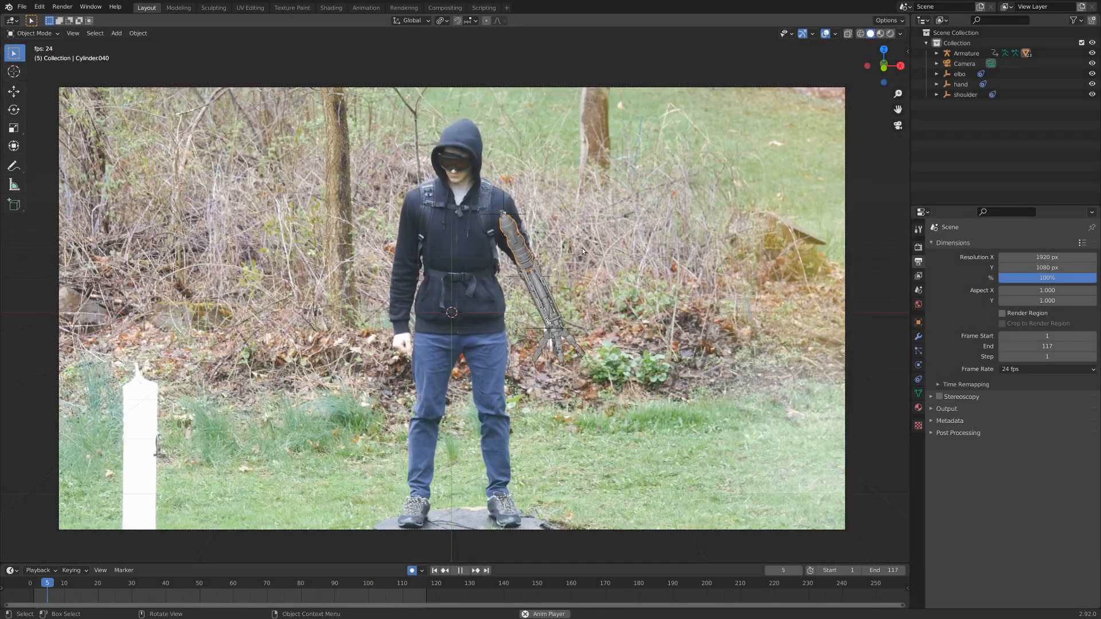
key(Home)
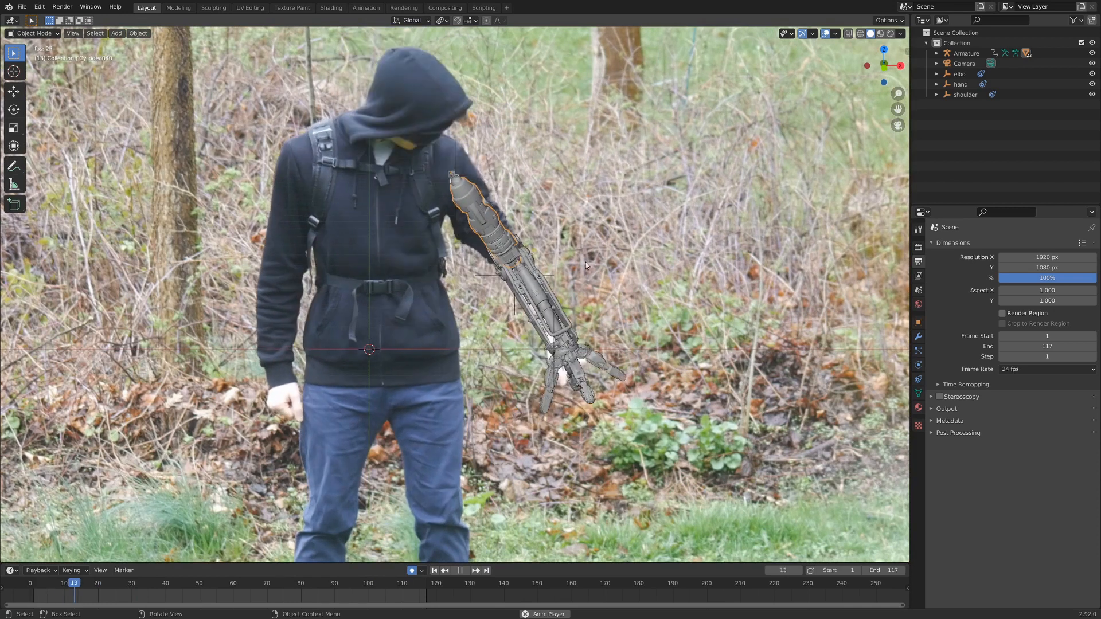
key(space)
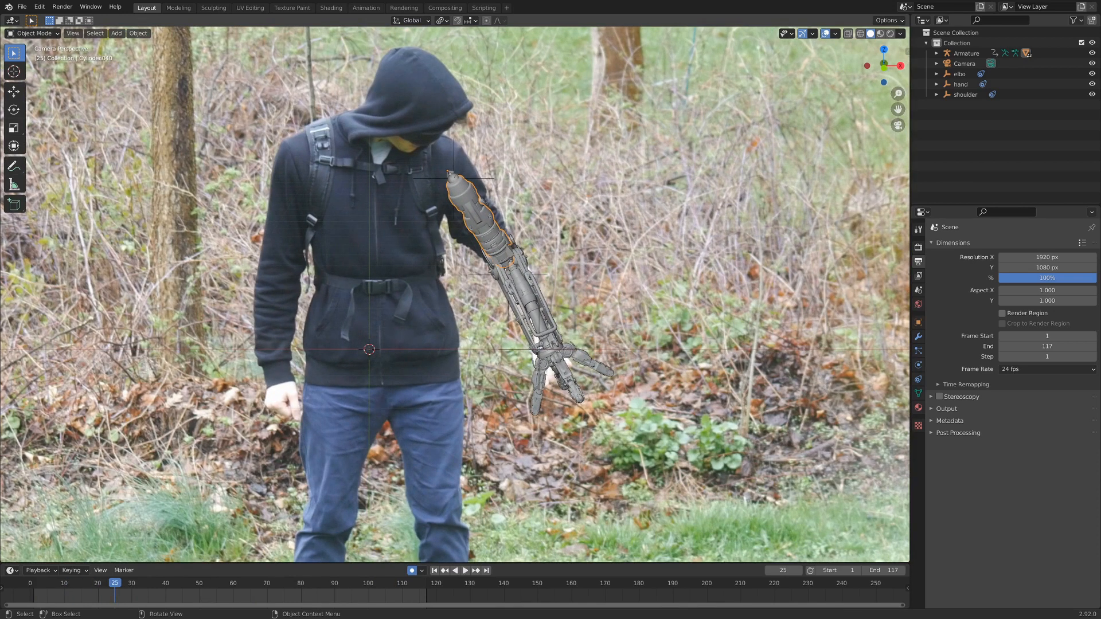
key(F12)
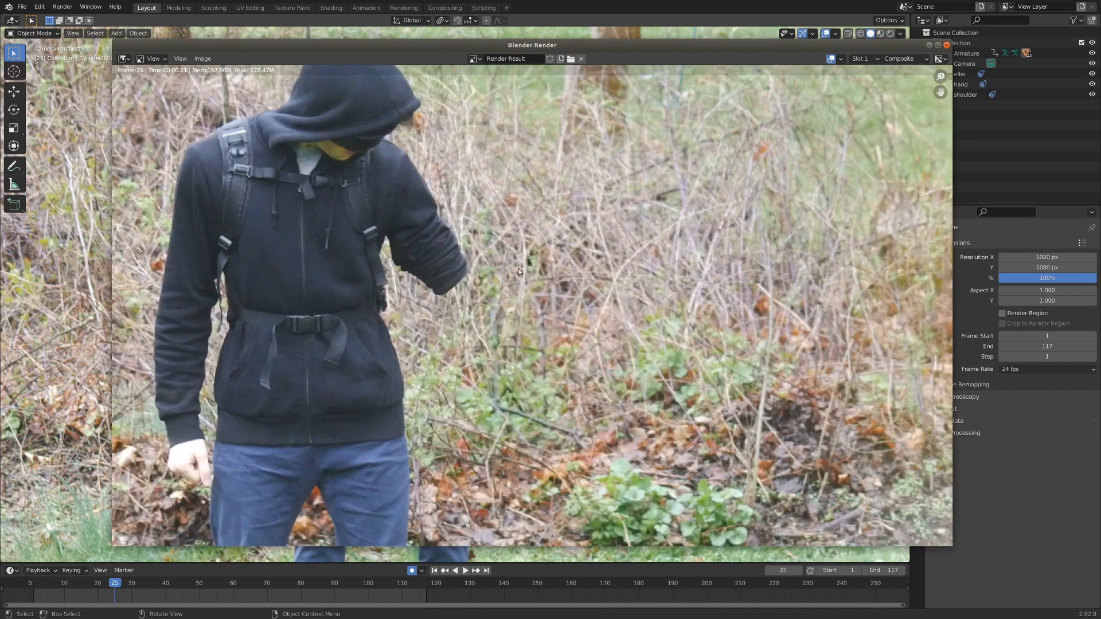
key(Escape)
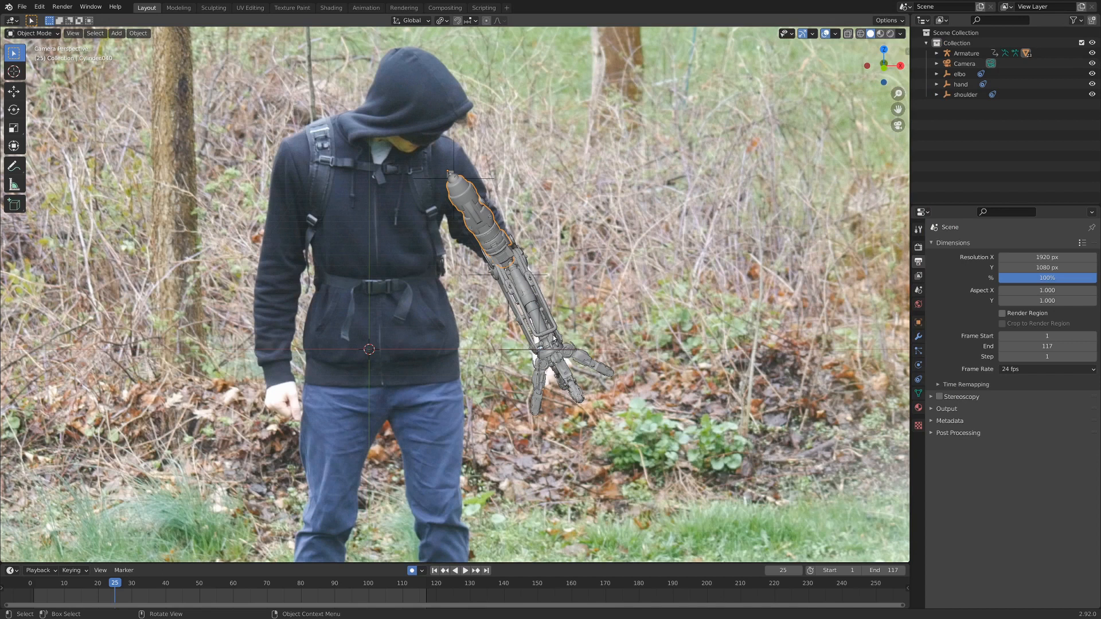
Switch the viewport to rendered shading and brighten the world background colour to a value of about 0.755.
key(z)
click(608, 286)
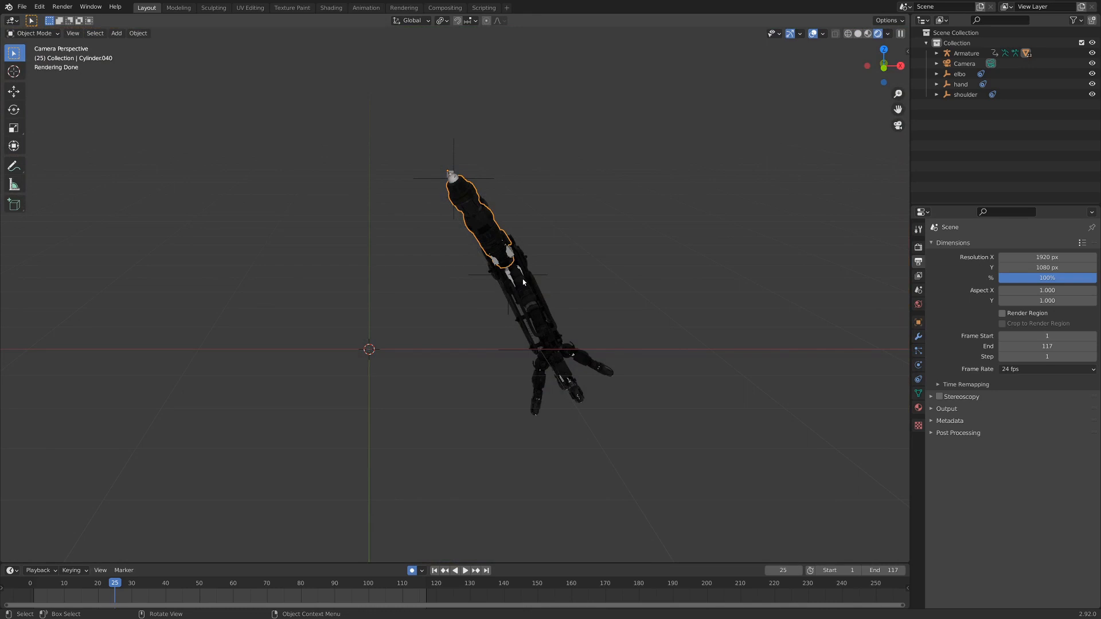
scroll(523, 281, down, 3)
click(918, 304)
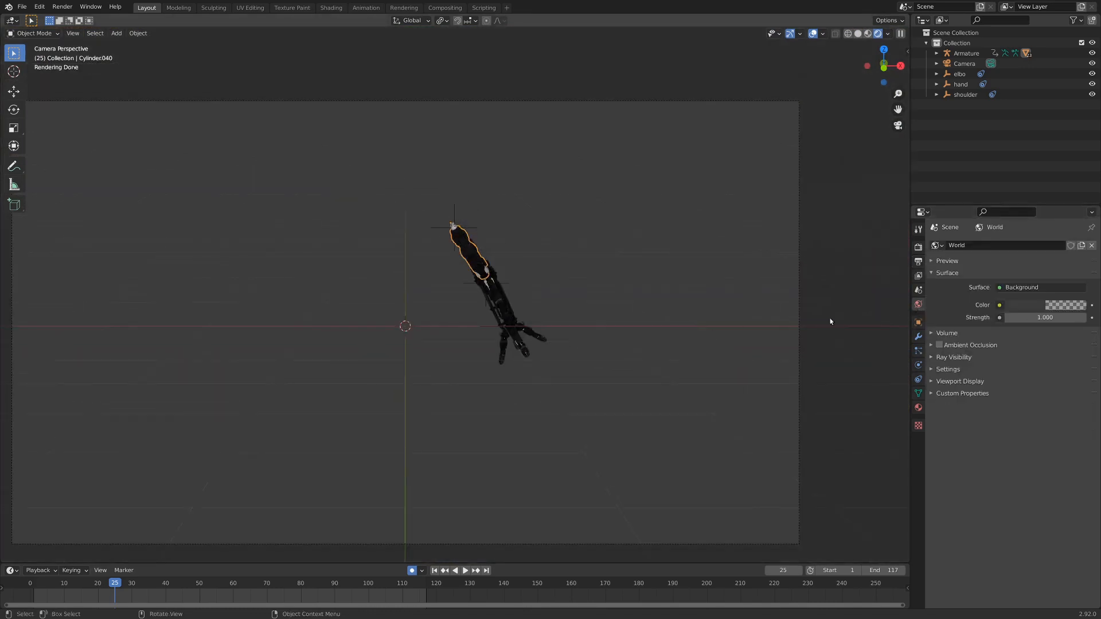
click(1023, 305)
mouse_move(1060, 280)
mouse_down()
mouse_move(1095, 279)
mouse_move(1034, 280)
mouse_move(1048, 279)
mouse_up()
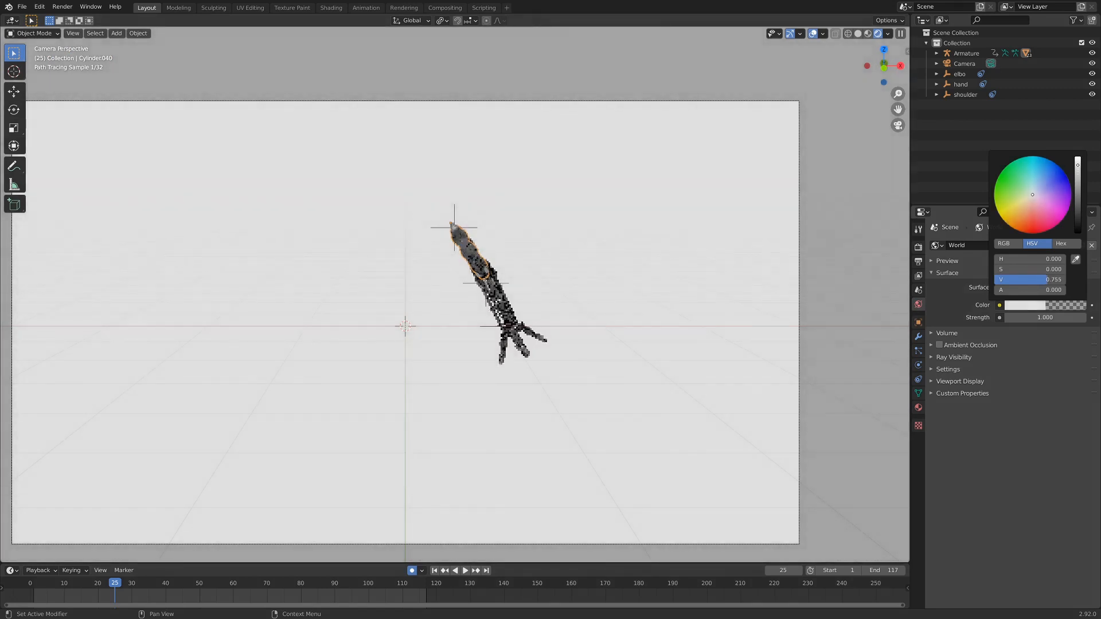
Add an area light at the origin and raise it along the Z axis above the robotic arm.
mouse_move(615, 267)
middle_down()
mouse_move(541, 293)
mouse_move(543, 314)
middle_up()
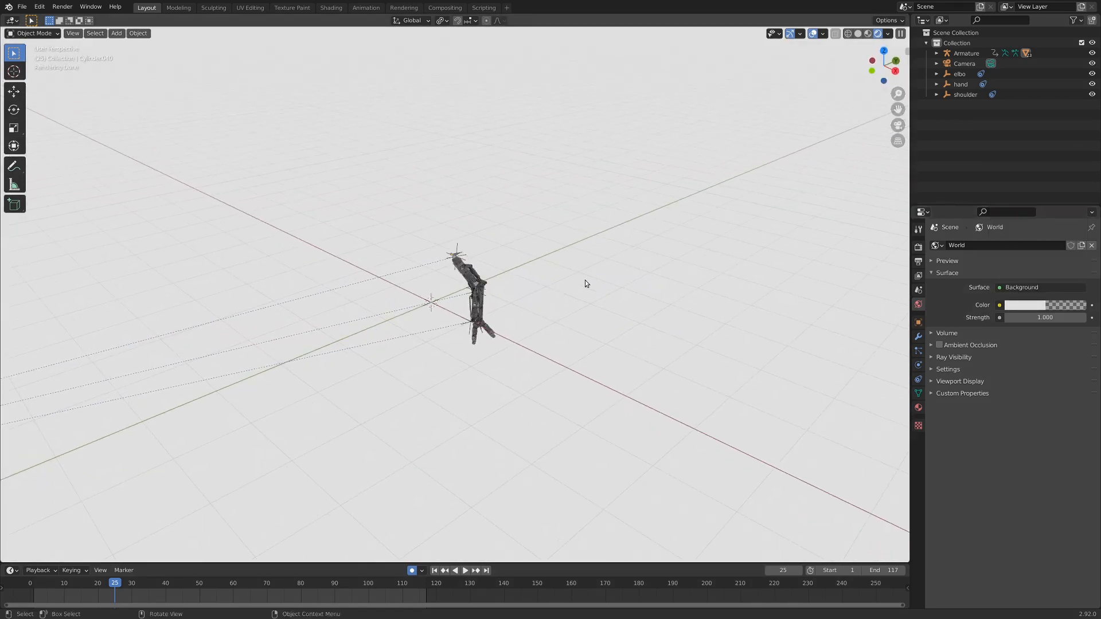
key(shift+a)
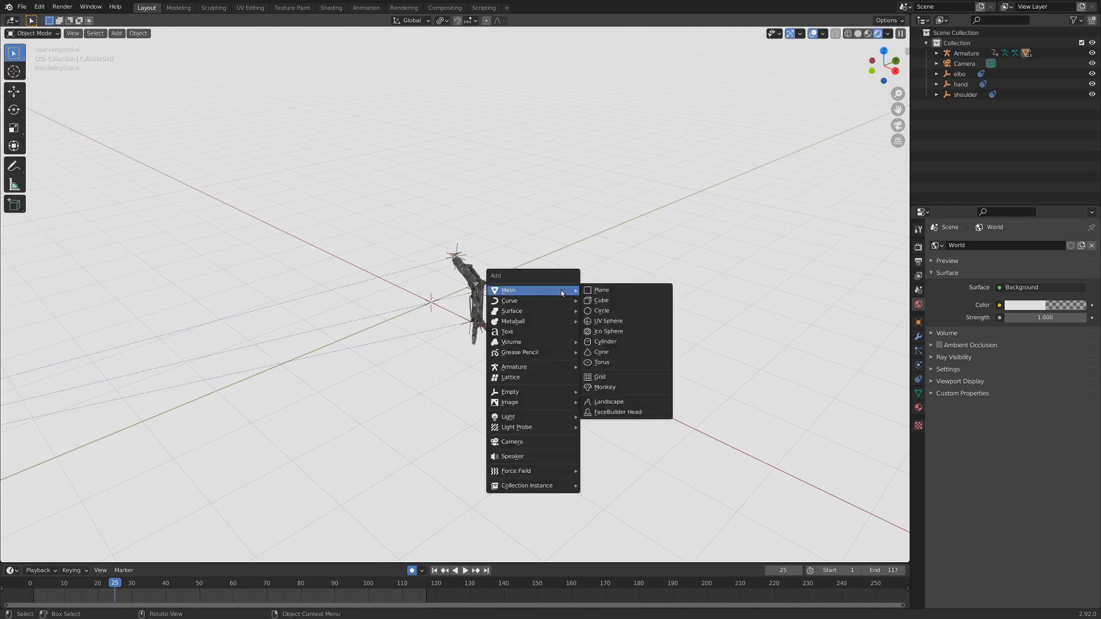
mouse_move(522, 417)
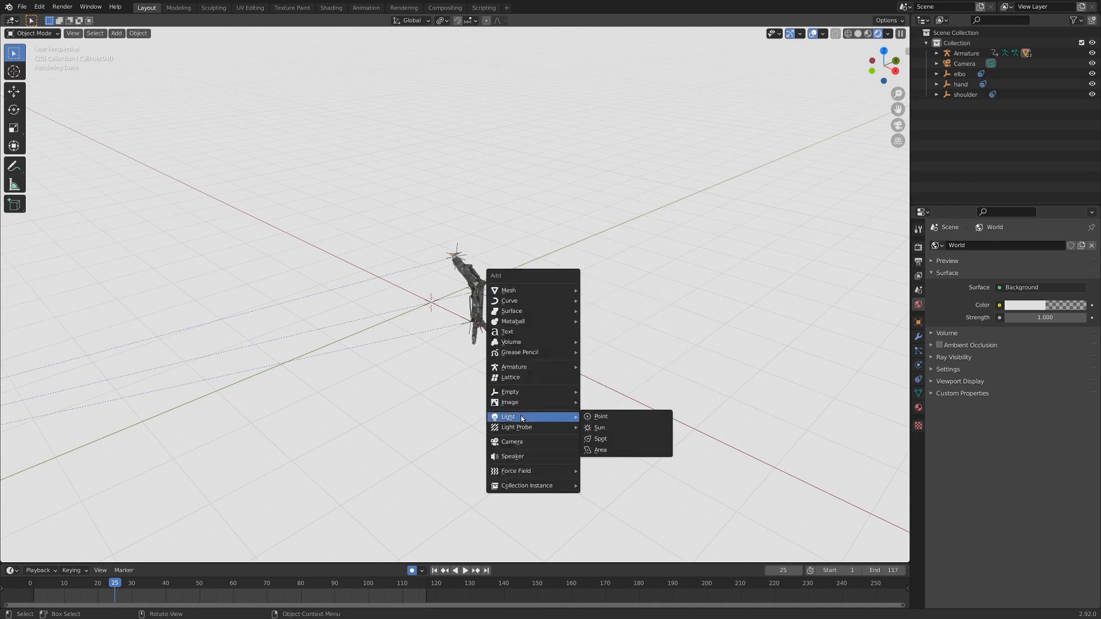
click(601, 450)
key(g)
key(z)
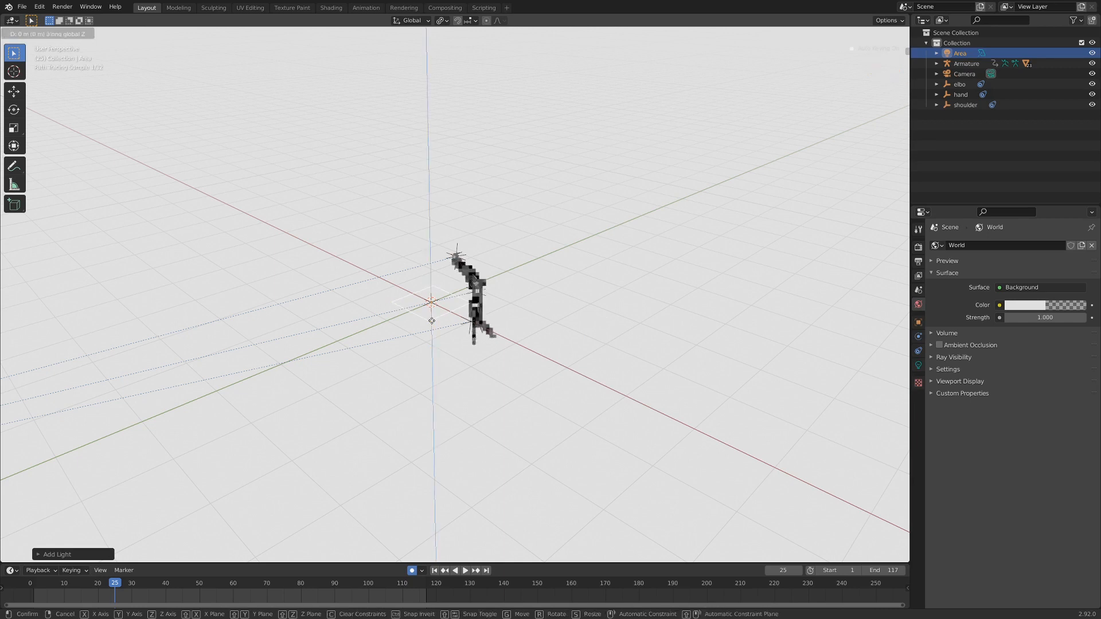
click(438, 203)
Switch the viewport to solid shading and undo the last change to the area light.
key(z)
click(479, 223)
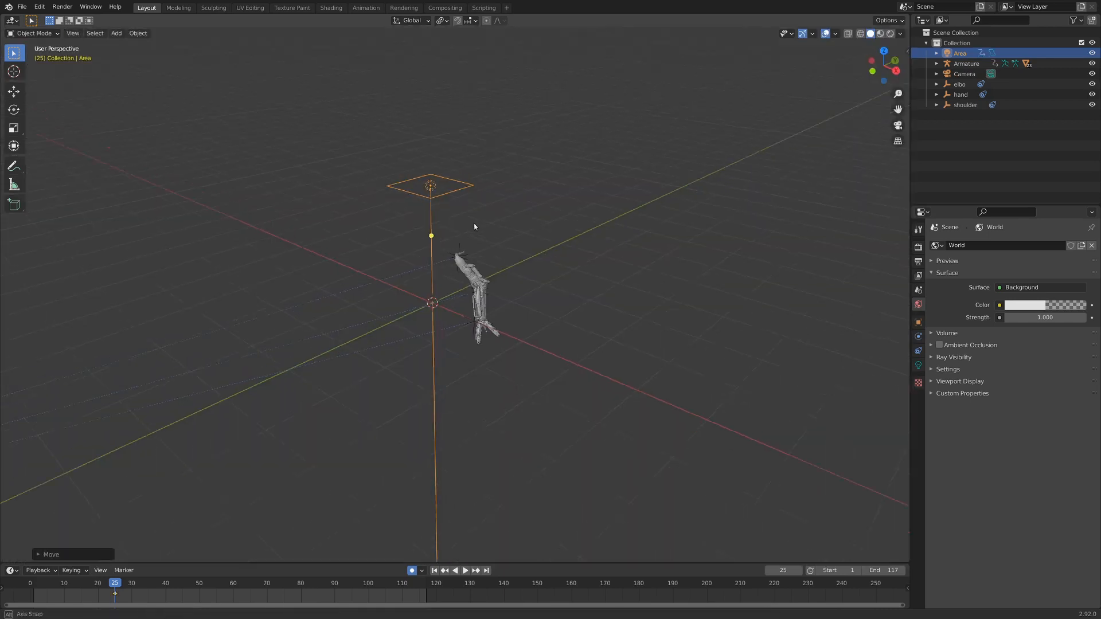
middle_drag(474, 226, 511, 277)
scroll(467, 284, up, 4)
scroll(511, 278, down, 3)
key(ctrl+z)
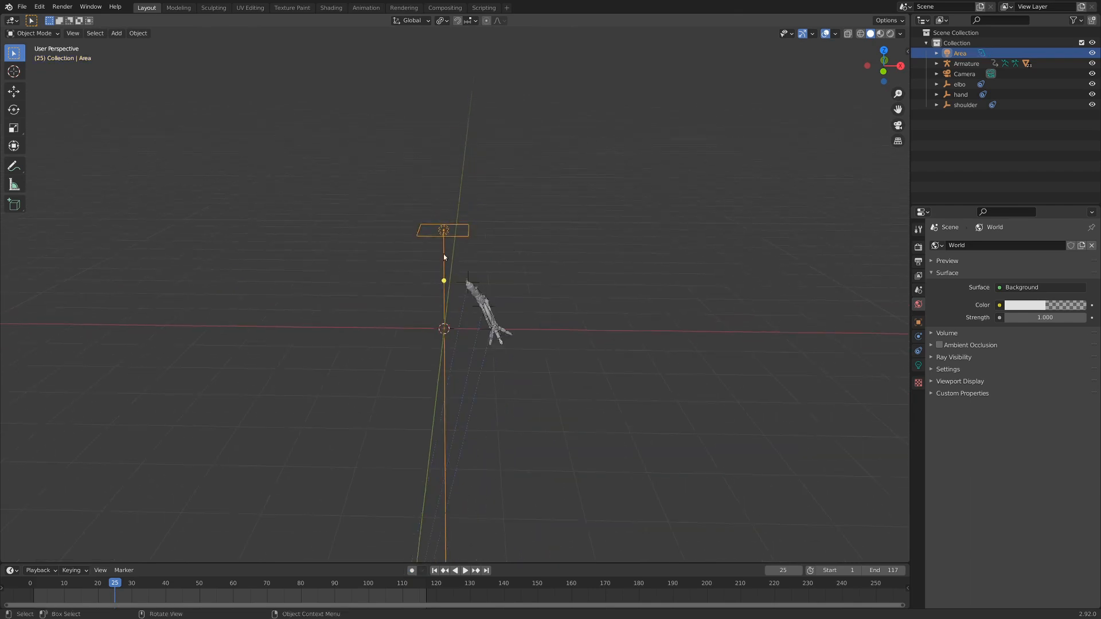
Raise the area light higher along the Z axis and scale it up to several times its size.
key(g)
key(z)
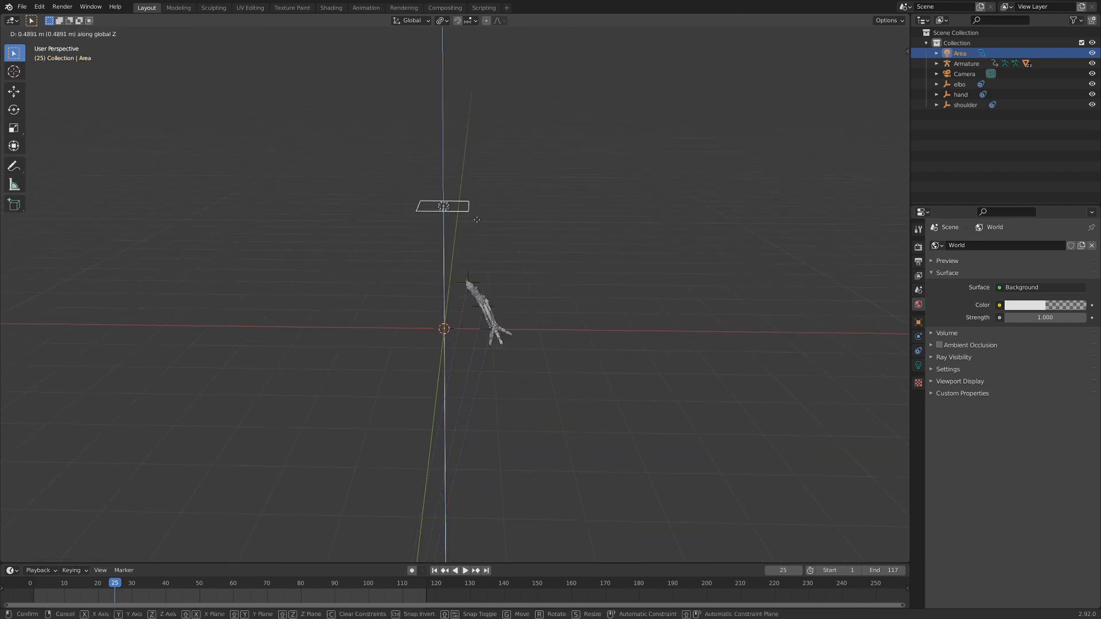
click(461, 193)
key(s)
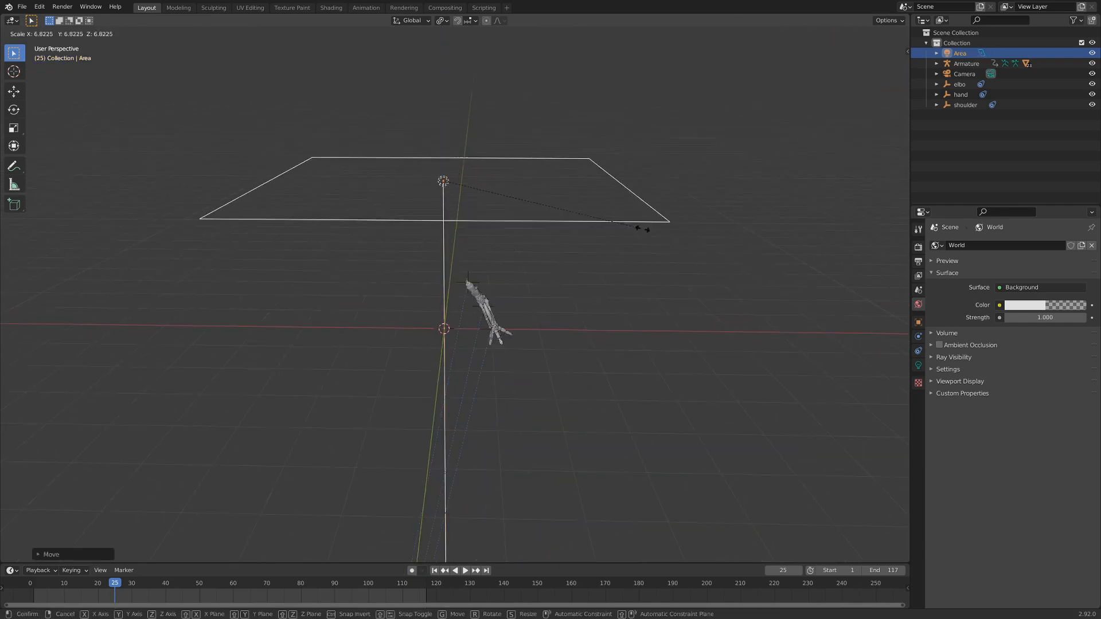
click(687, 245)
Return the viewport to rendered shading and set the area light's power to 200 W.
key(KP_0)
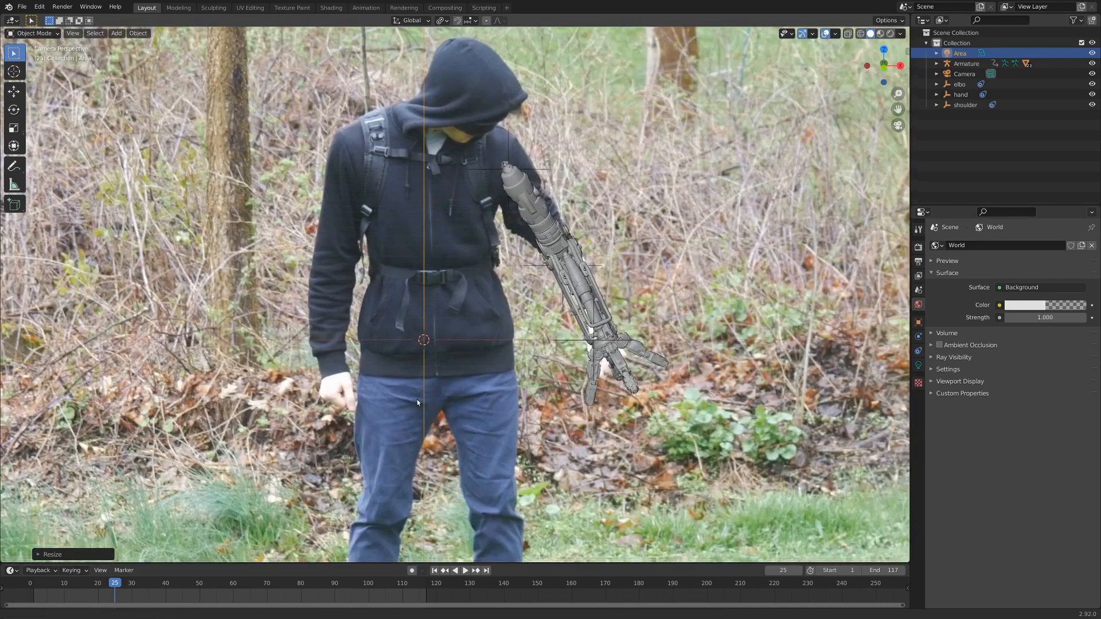
shift+middle_drag(417, 399, 408, 140)
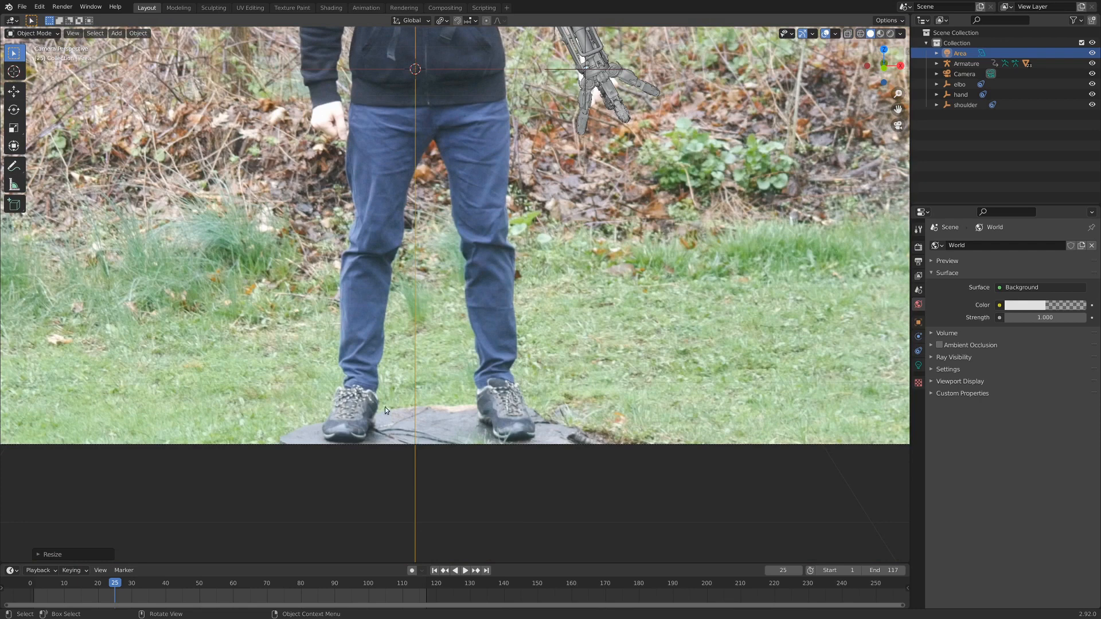
shift+middle_drag(449, 176, 437, 486)
middle_drag(566, 296, 548, 311)
key(z)
key(8)
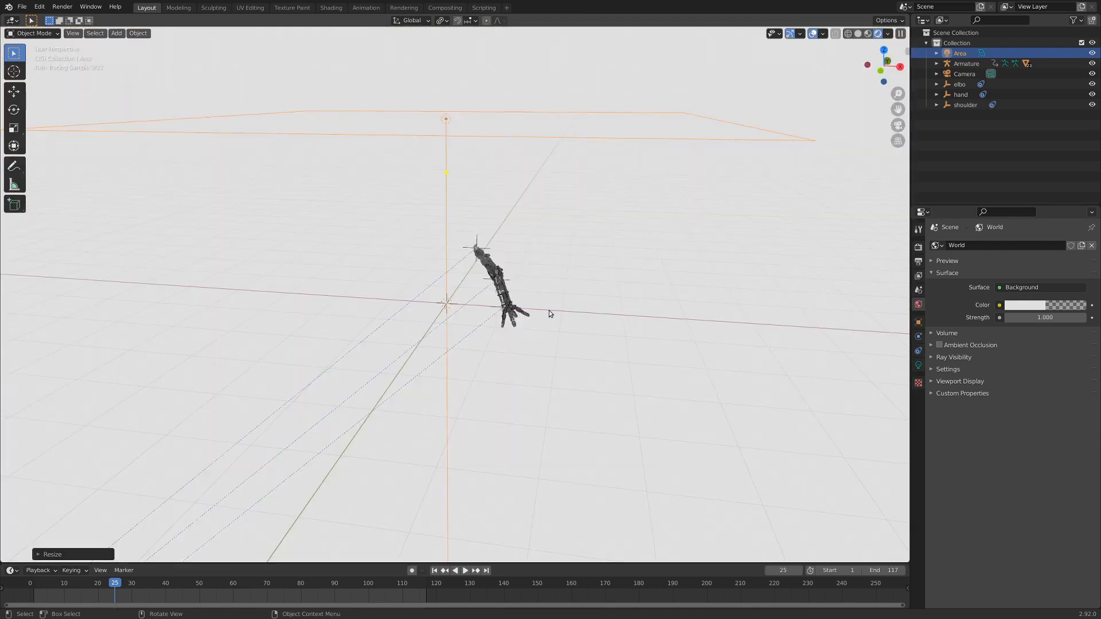
scroll(549, 311, up, 5)
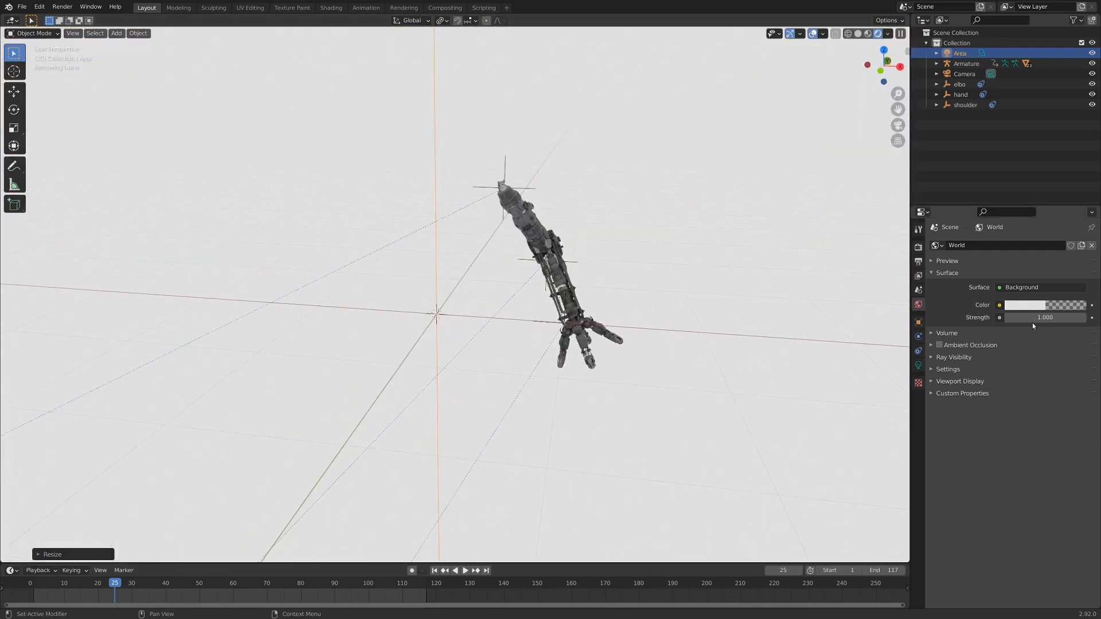
click(918, 364)
click(1034, 311)
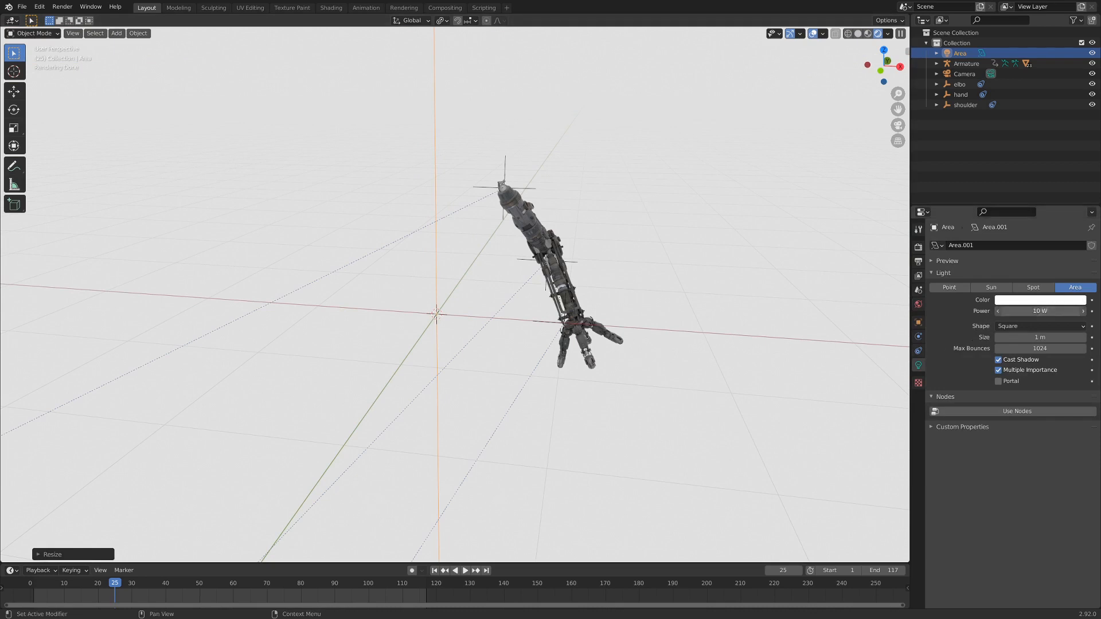
text(200)
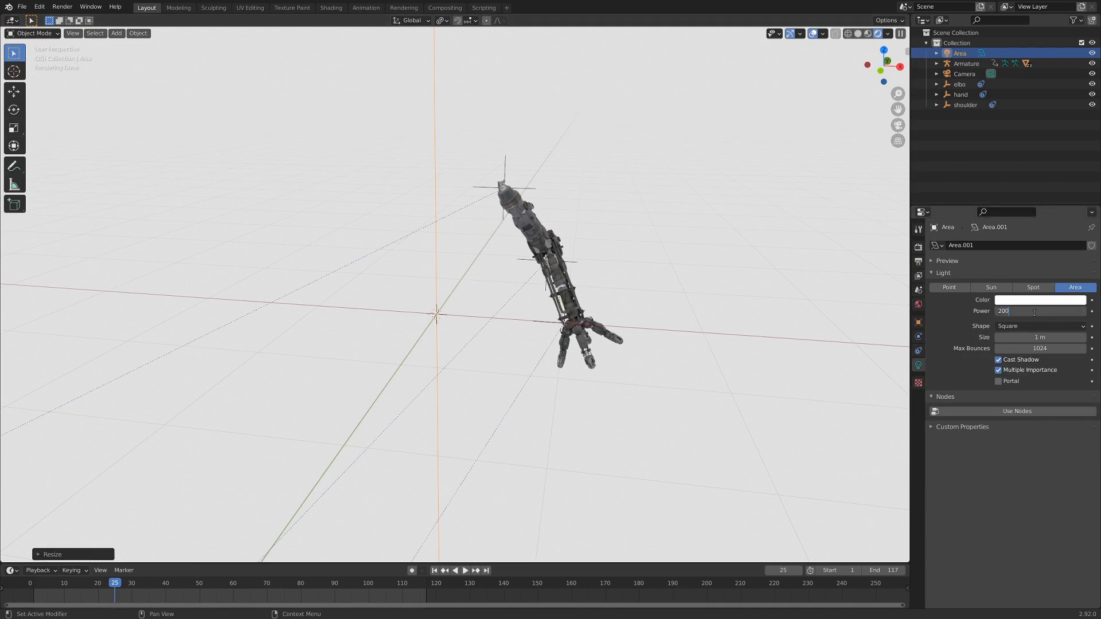
key(Return)
Return to the camera view, then enable a transparent film background and adaptive sampling in the Cycles render settings.
key(KP_0)
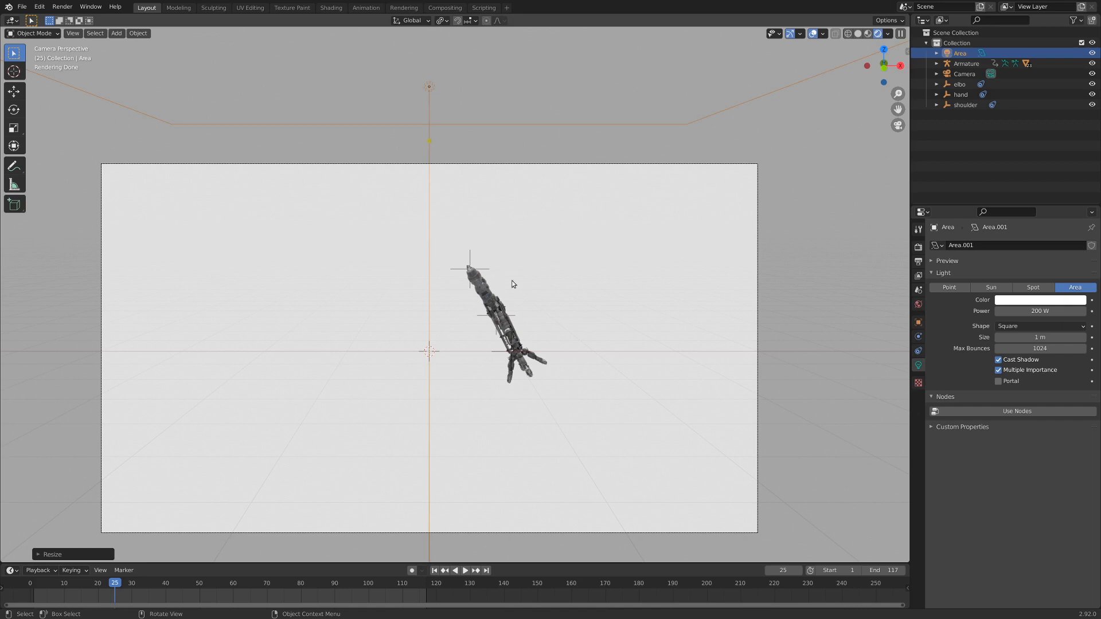
click(917, 248)
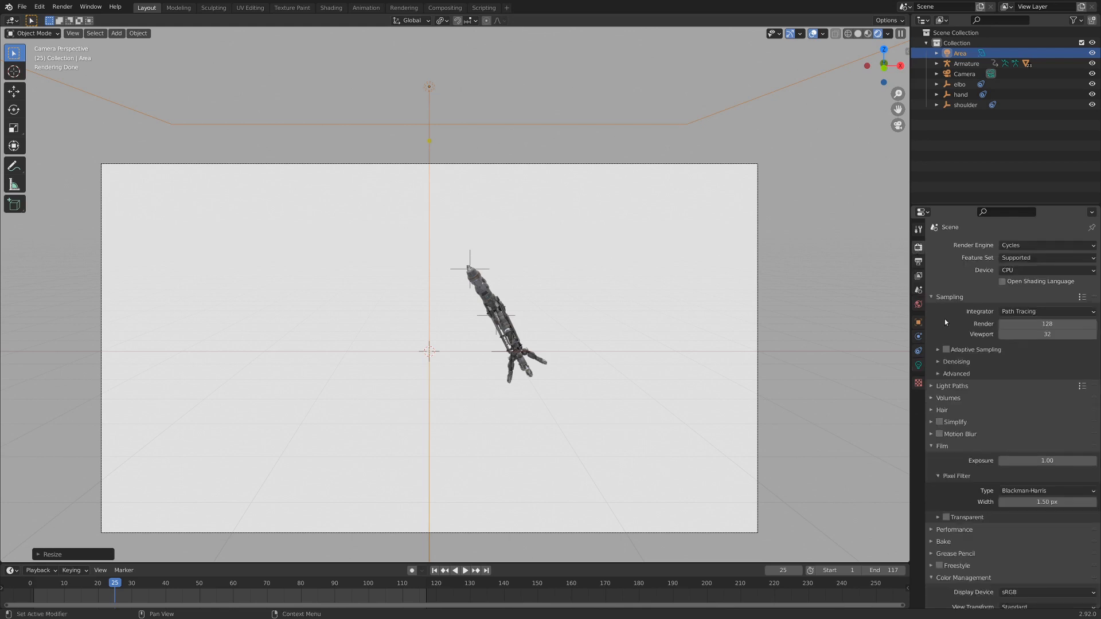
click(947, 517)
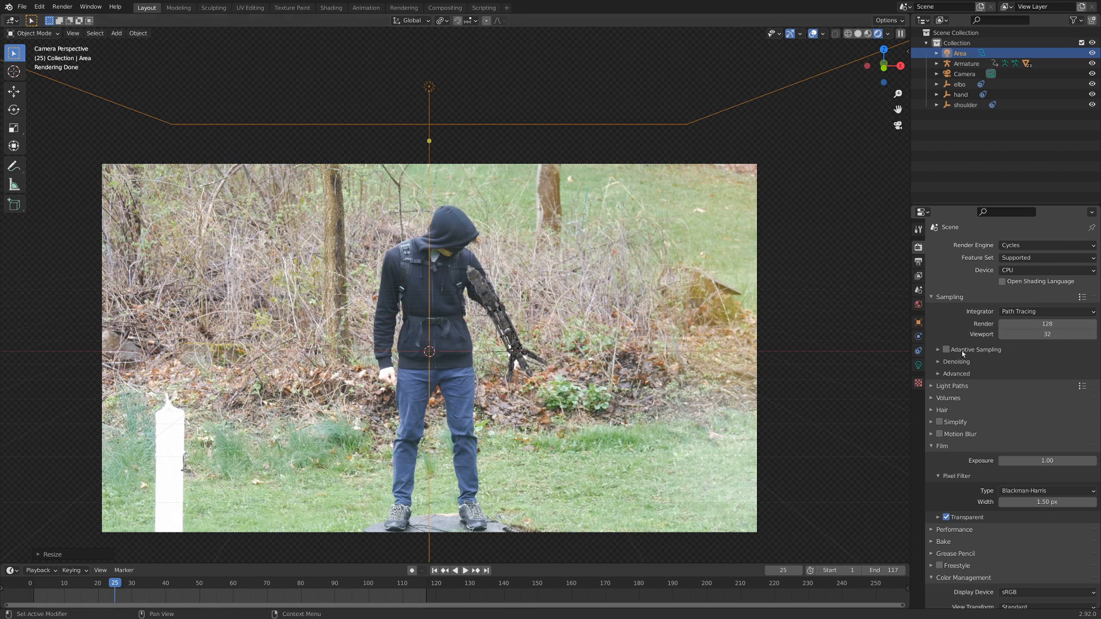
click(946, 350)
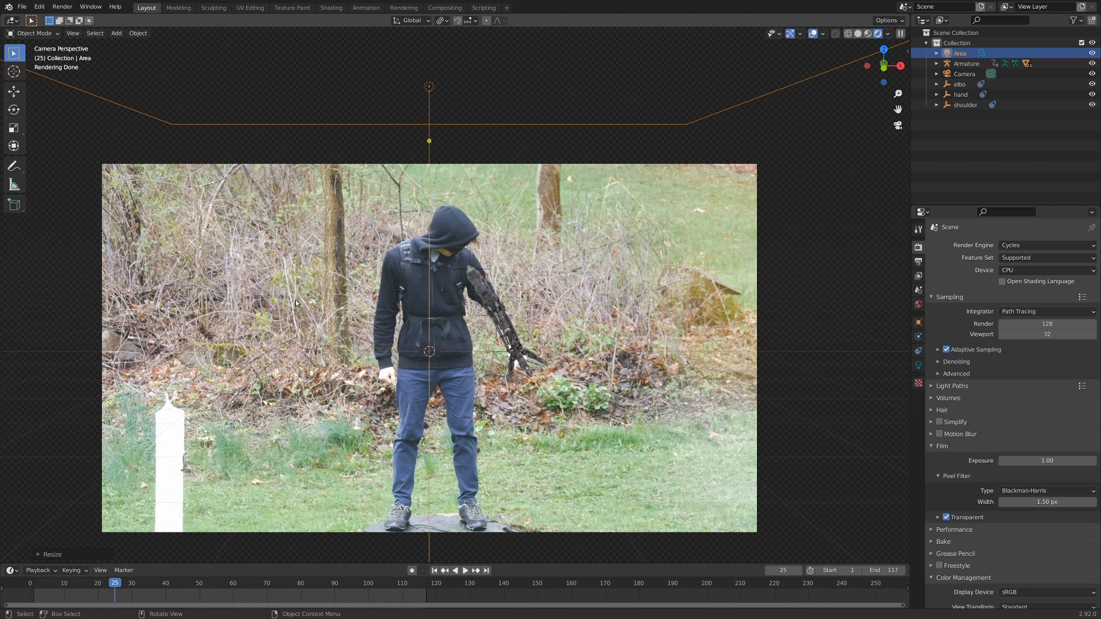
Set the viewport to solid shading and open the Compositing workspace at the Composite and Viewer output nodes.
key(z)
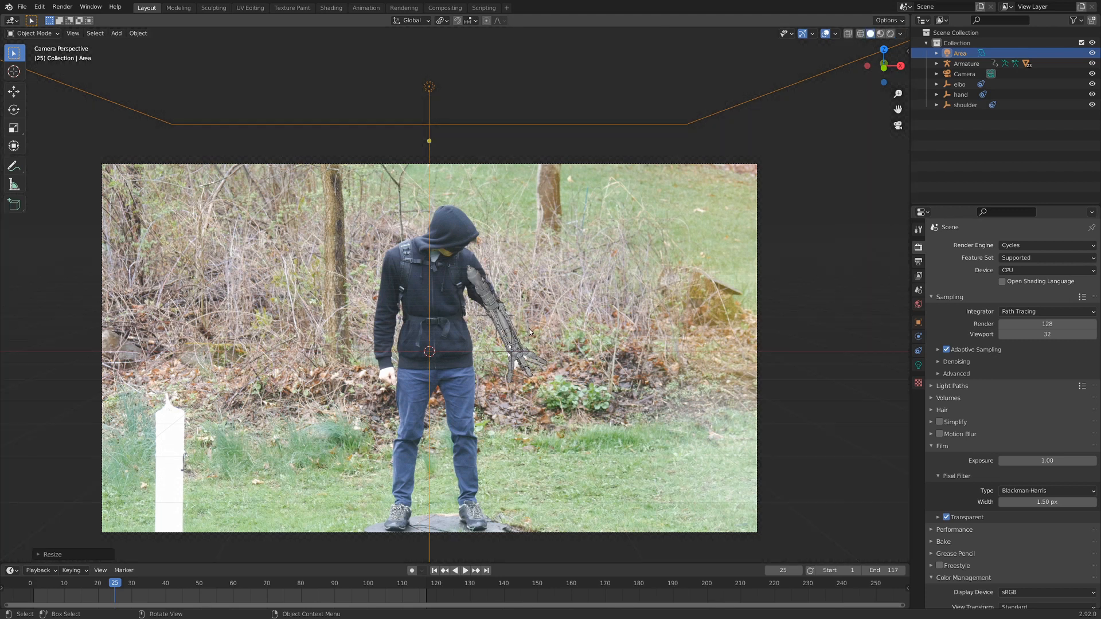
click(452, 9)
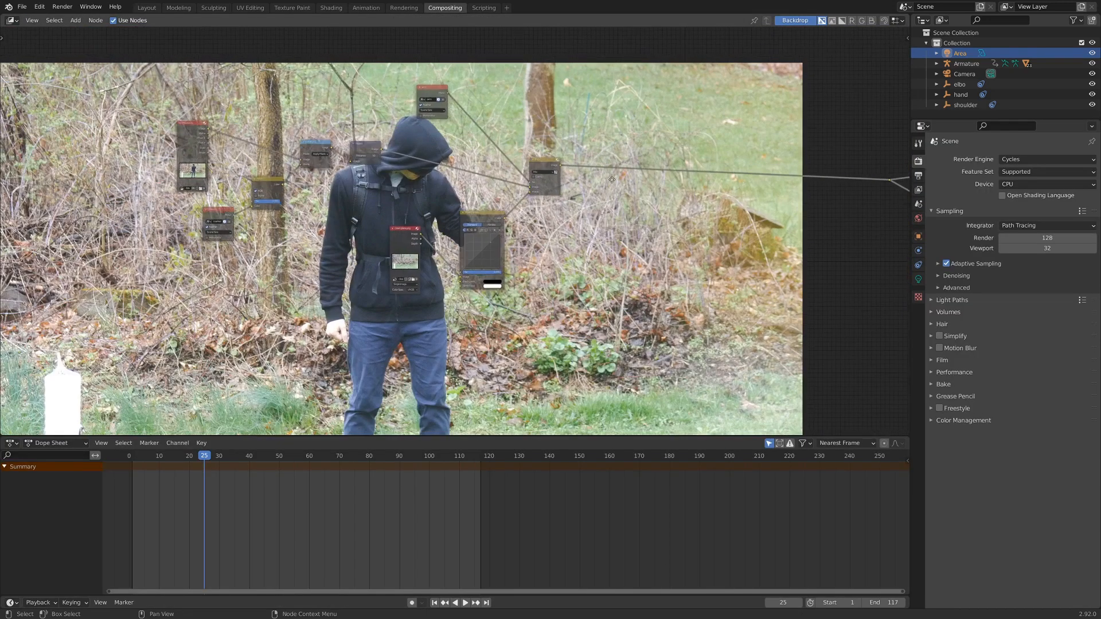
middle_drag(385, 164, 143, 176)
scroll(319, 259, up, 3)
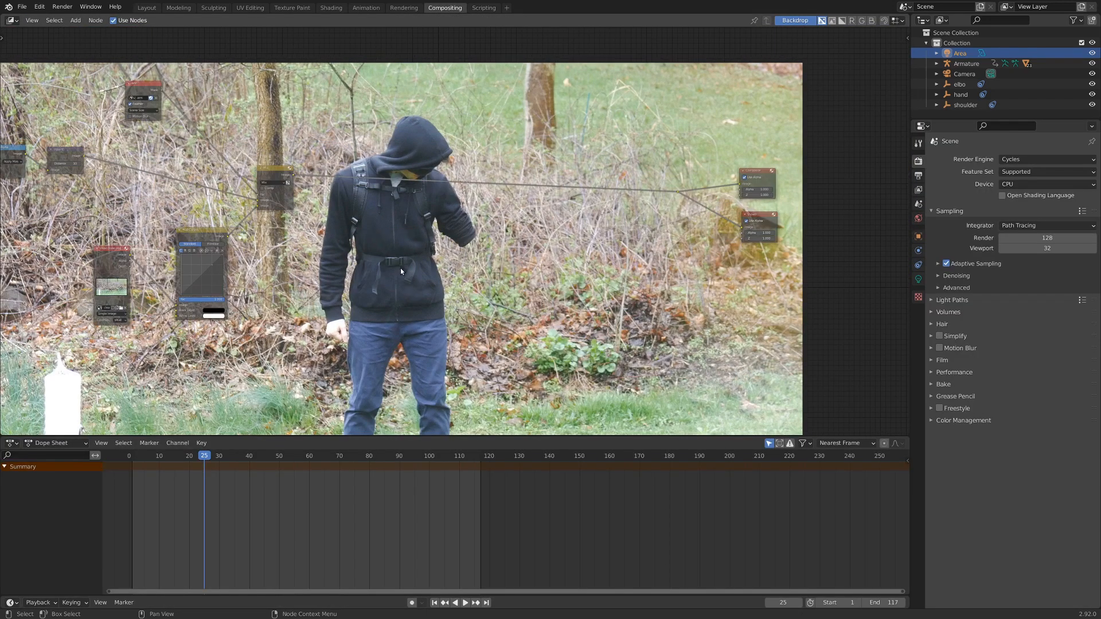
Add a Render Layers node to the compositor and place it below the link between the Mix node and the outputs.
key(shift+a)
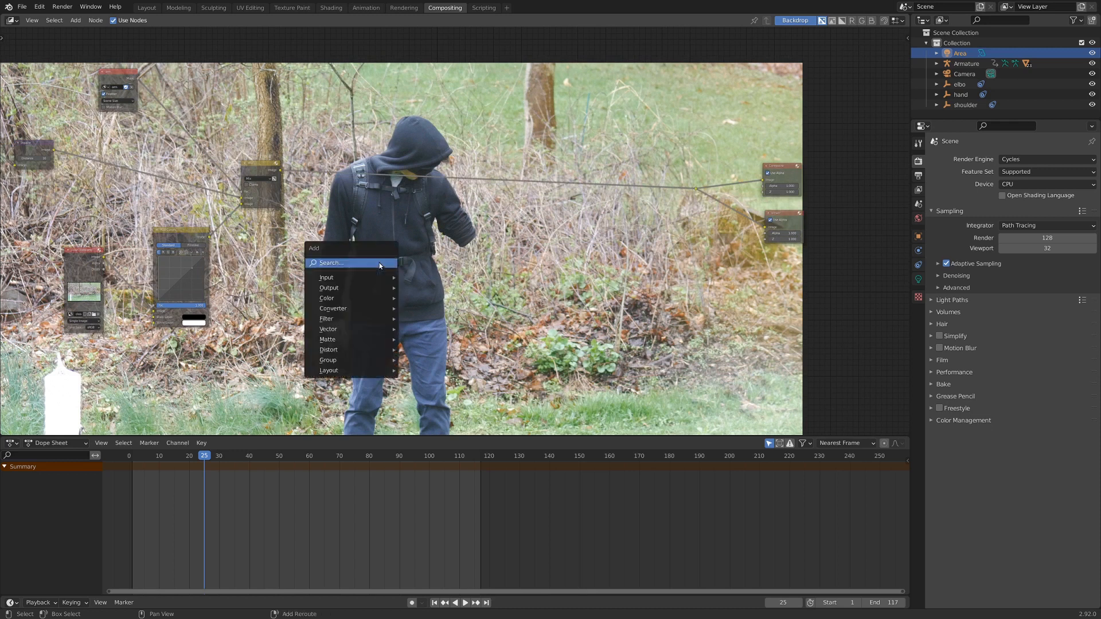
mouse_move(362, 278)
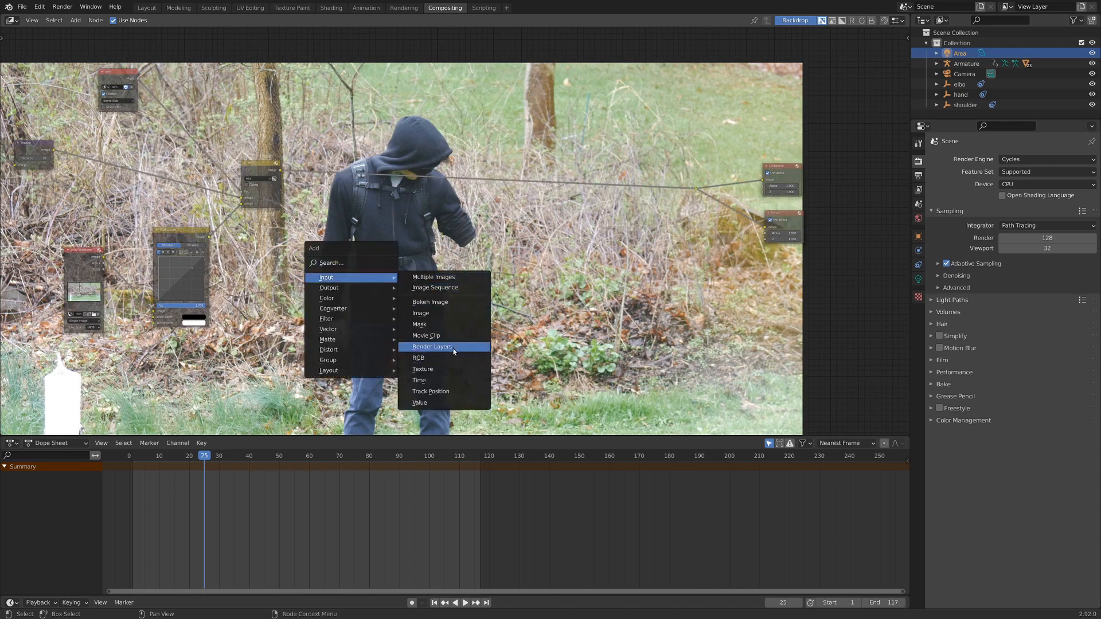
click(424, 351)
click(318, 233)
middle_drag(379, 267, 284, 288)
scroll(284, 288, up, 4)
drag(283, 288, 262, 279)
Render frame 25 to fill the Render Layers node with the arm image, and close the render window.
key(F12)
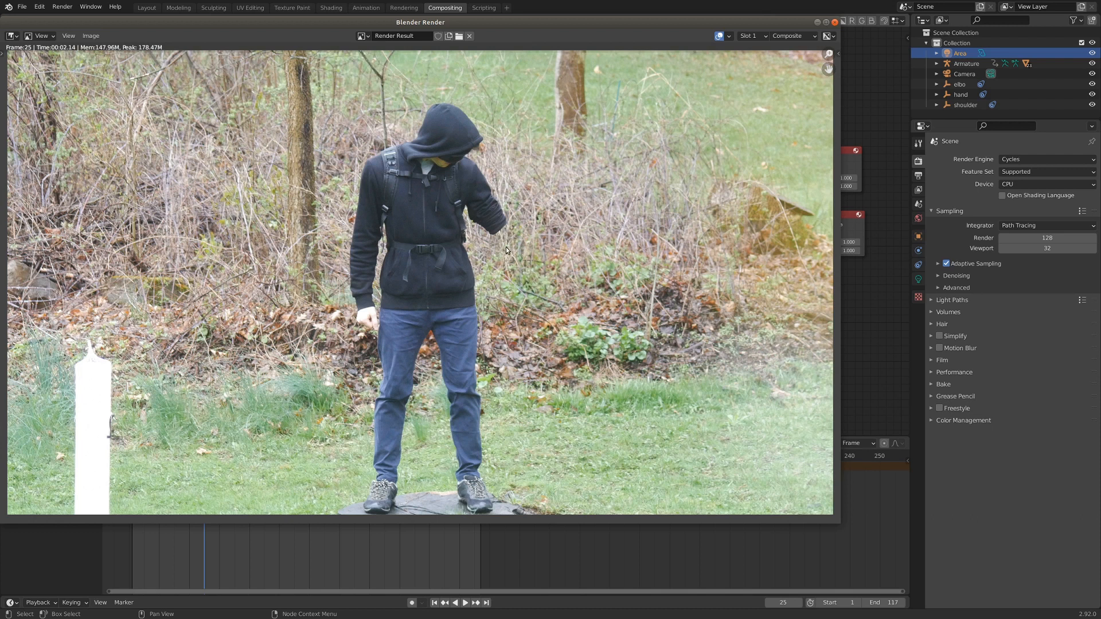
key(Escape)
middle_drag(410, 249, 416, 265)
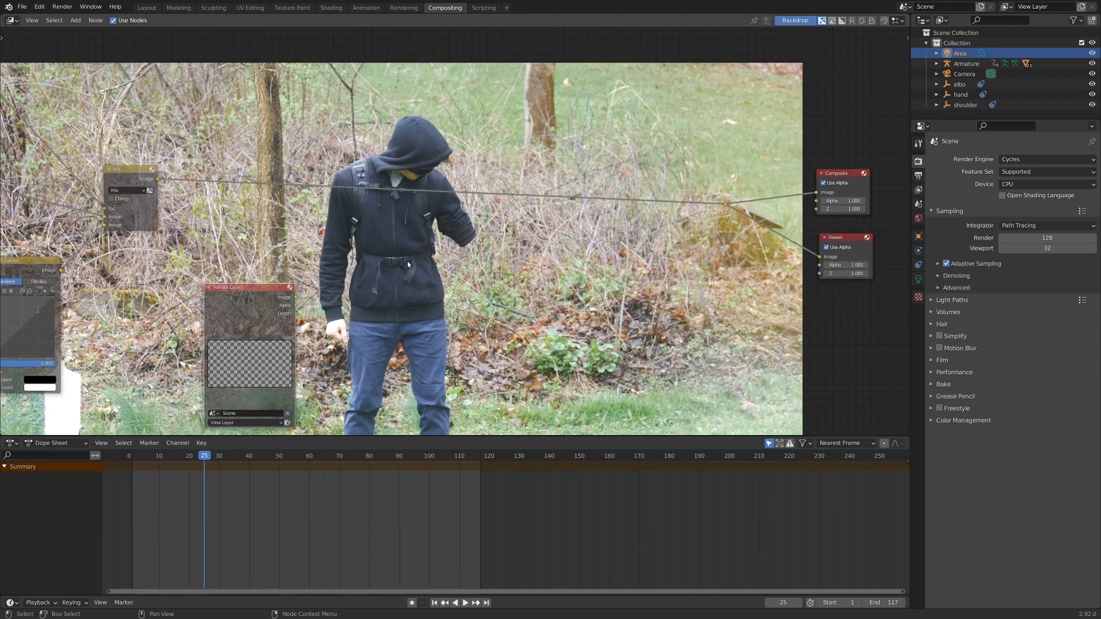
Add an Alpha Over node and insert it on the link between the Mix node and the outputs.
key(shift+a)
mouse_move(389, 281)
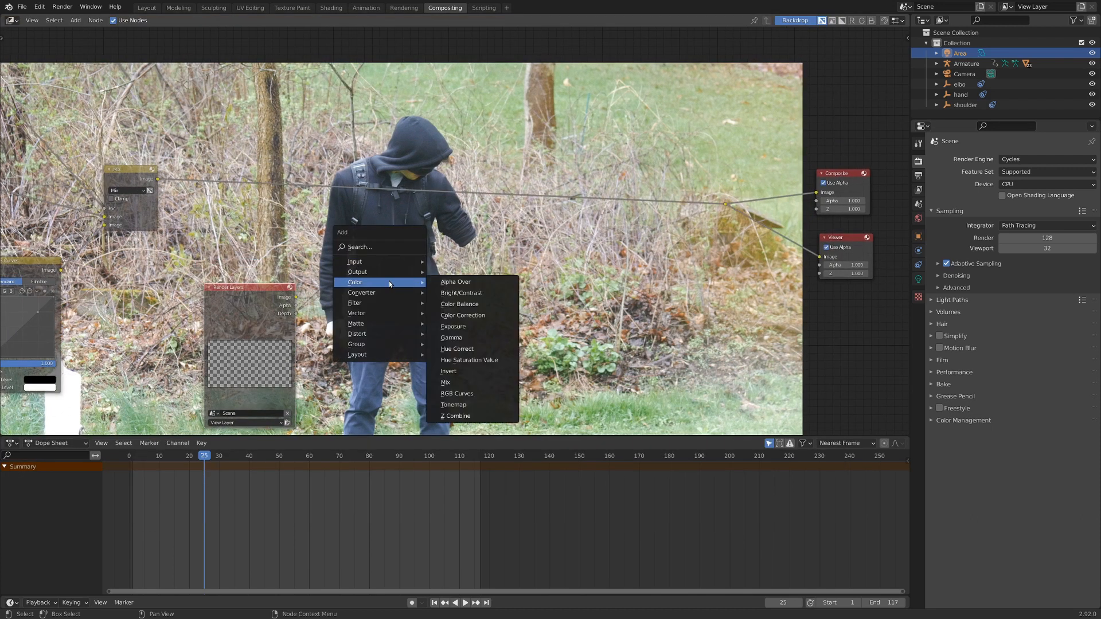
click(456, 281)
click(417, 188)
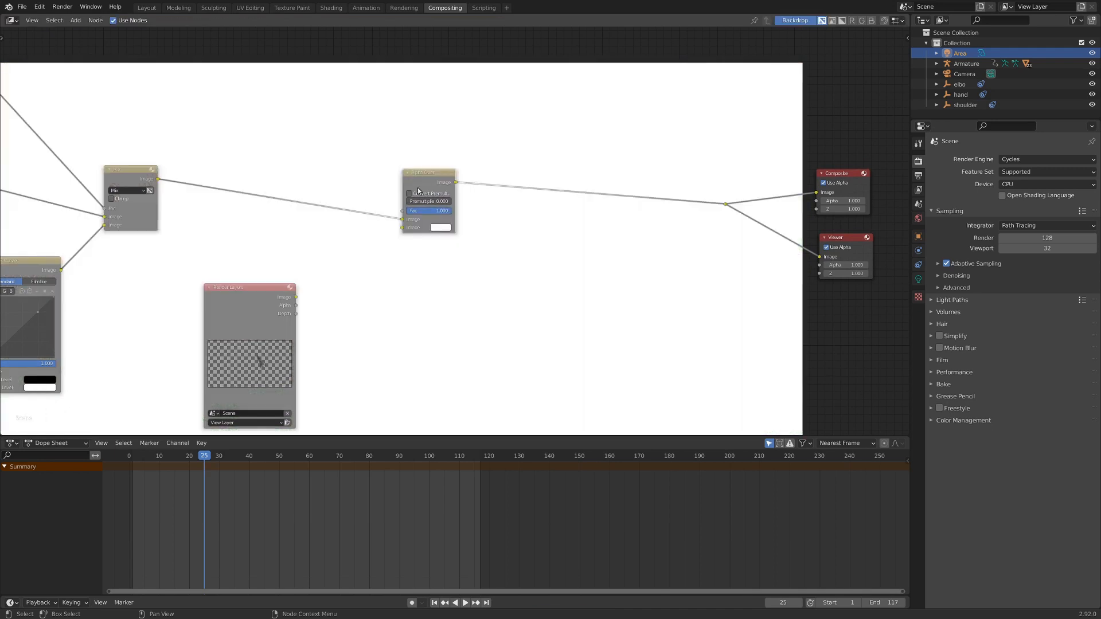
Connect the Render Layers node's Image output to the second Image input of the Alpha Over node.
scroll(243, 318, up, 2)
drag(201, 336, 371, 225)
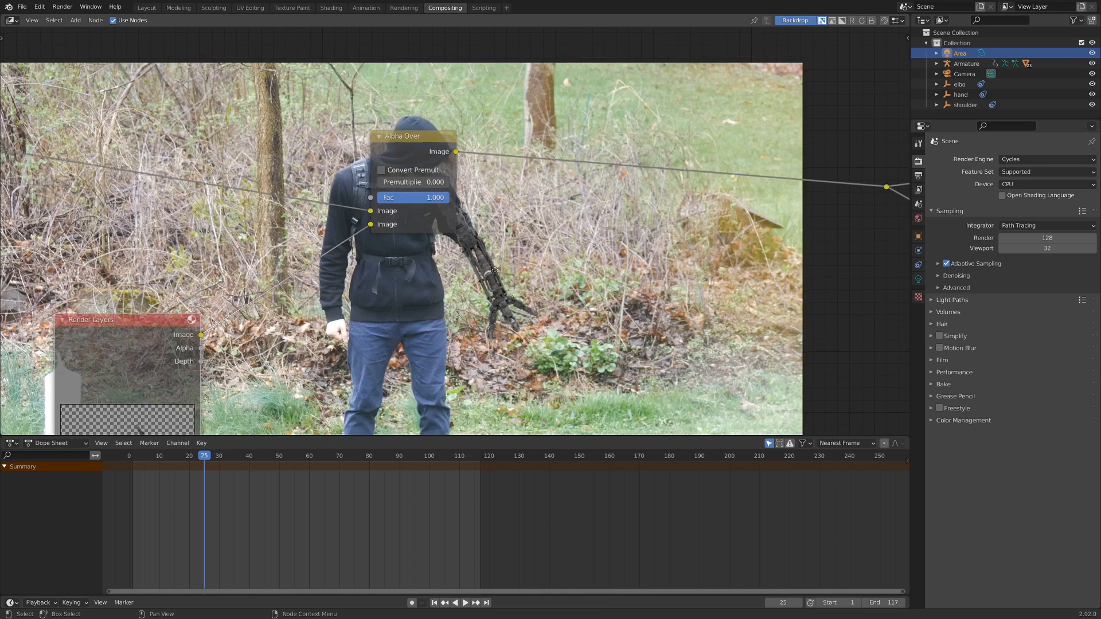
middle_drag(650, 248, 526, 214)
scroll(389, 240, down, 2)
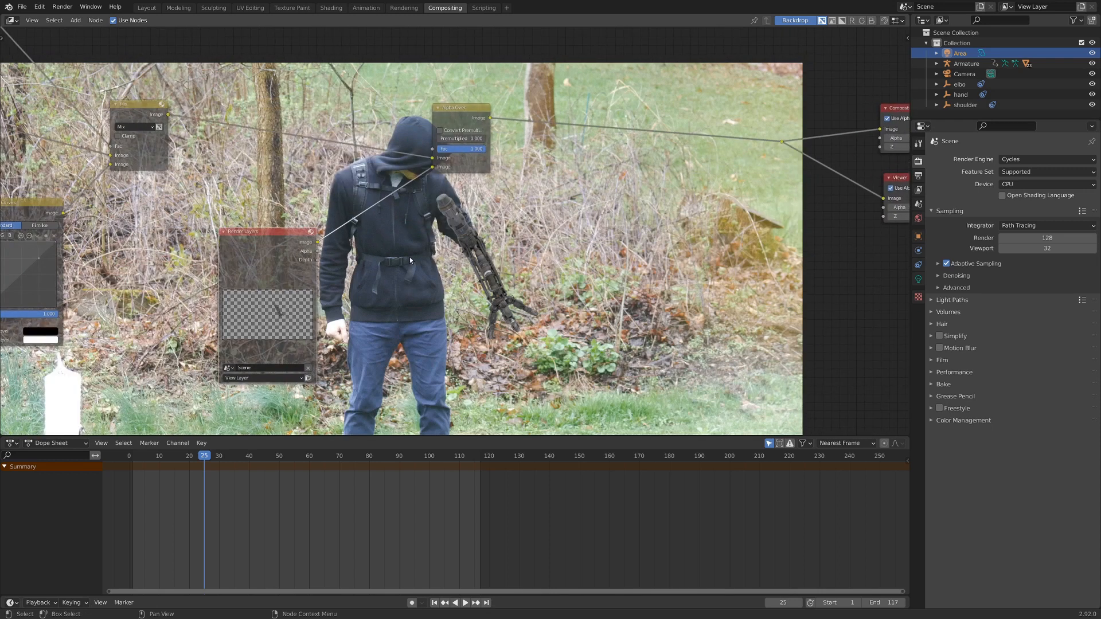
scroll(507, 267, down, 3)
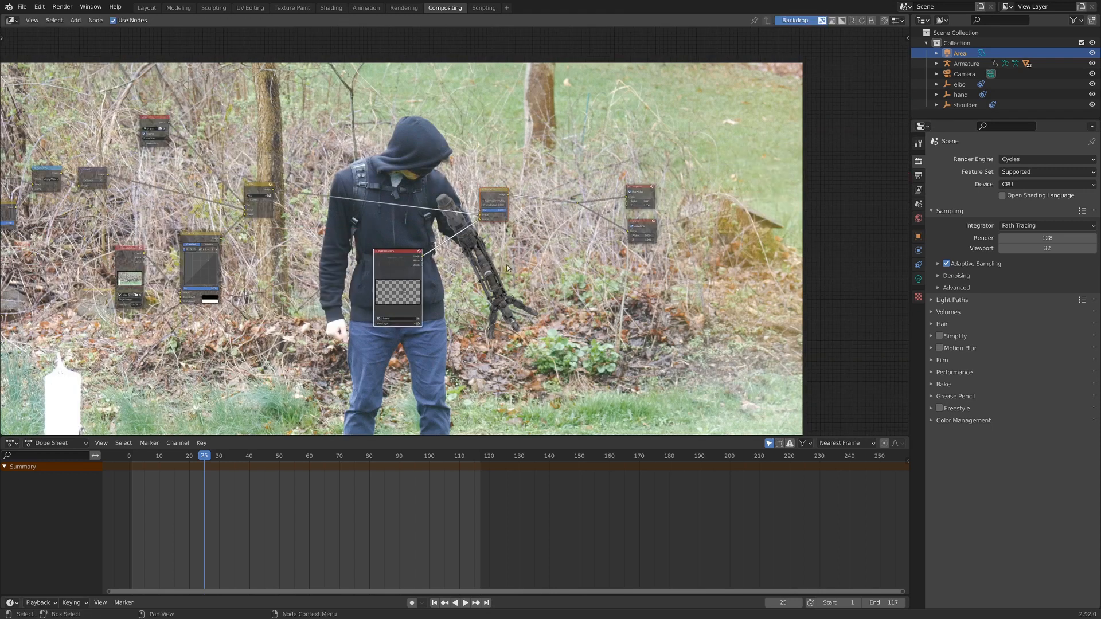
Move the Render Layers node away from Alpha Over and insert an RGB Curves node on the link between them.
drag(394, 263, 331, 305)
scroll(411, 313, up, 3)
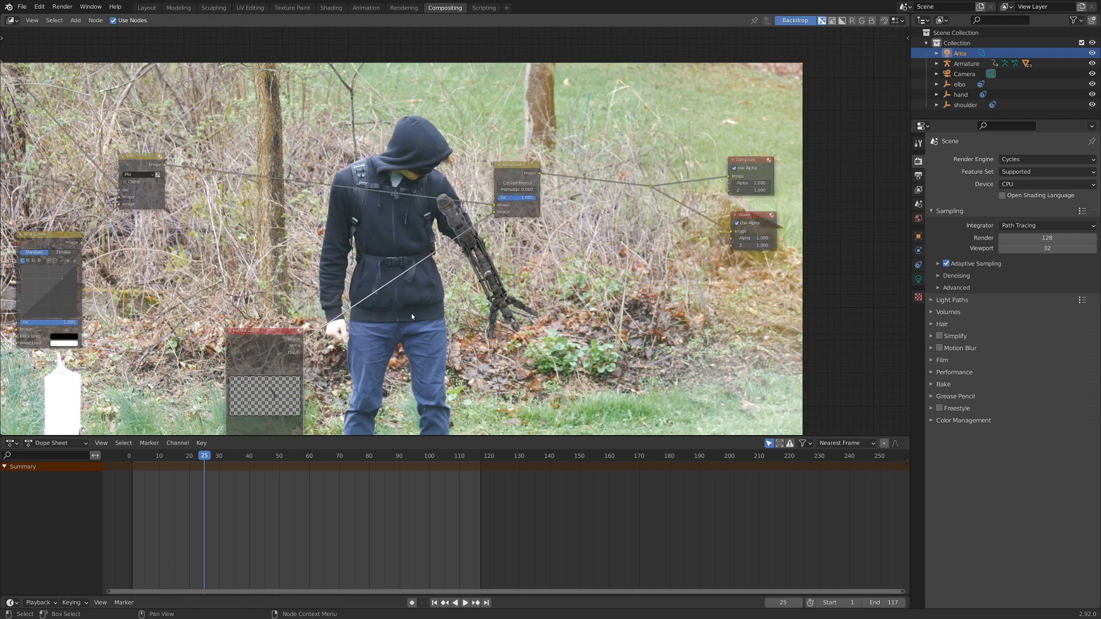
middle_drag(411, 313, 403, 233)
scroll(404, 233, up, 2)
key(shift+a)
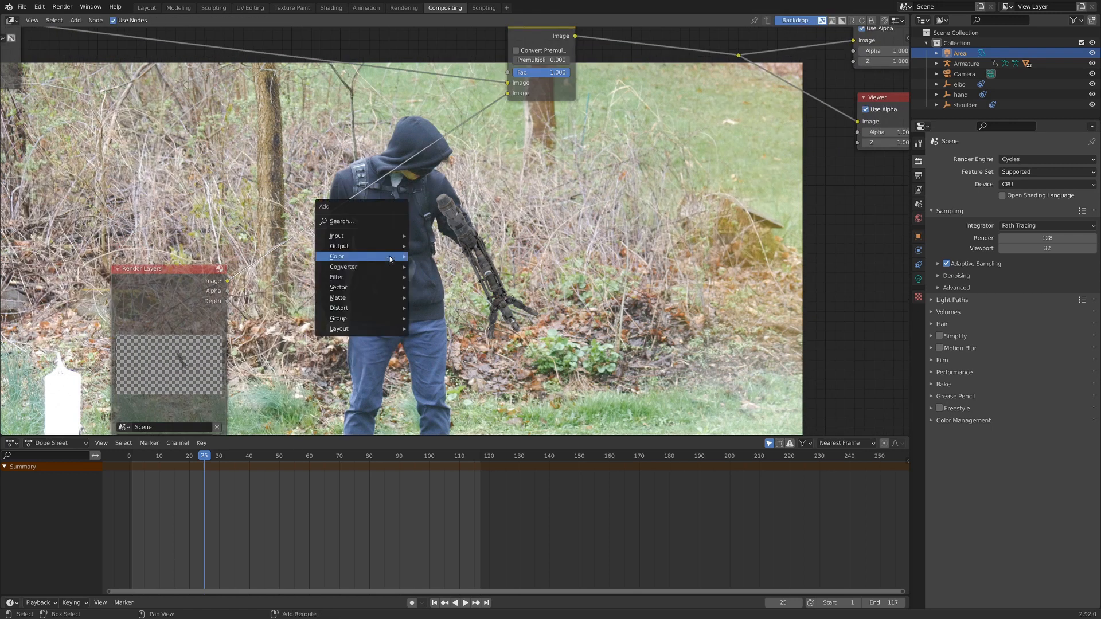
mouse_move(359, 257)
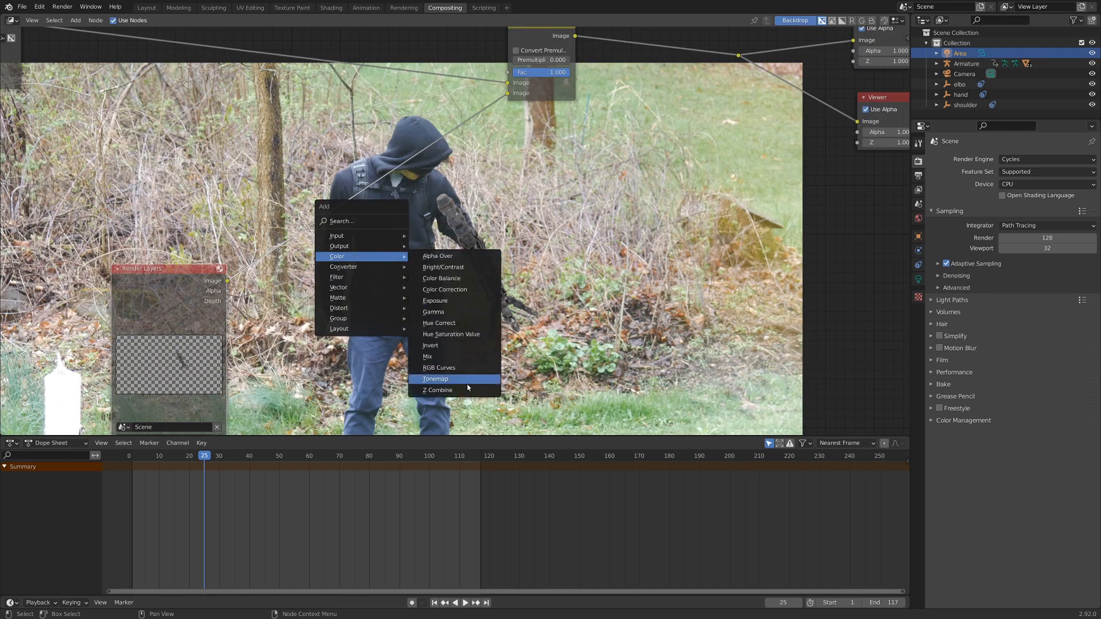
click(467, 368)
click(268, 174)
Select the darkest end point of the new RGB curve and adjust its Y value slightly.
scroll(473, 257, up, 3)
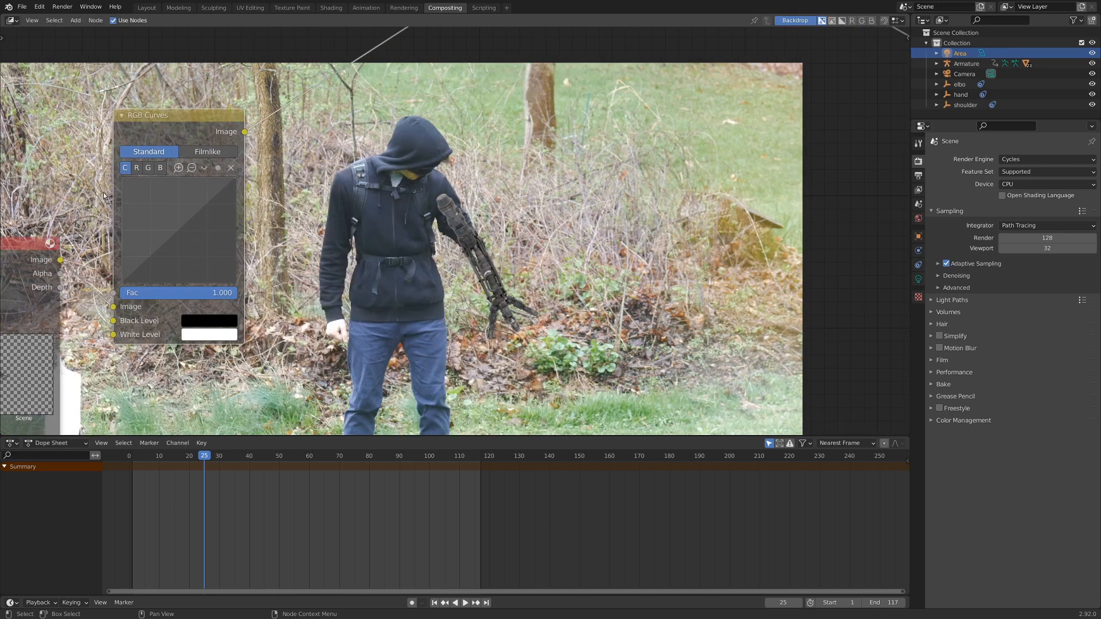
scroll(107, 272, up, 3)
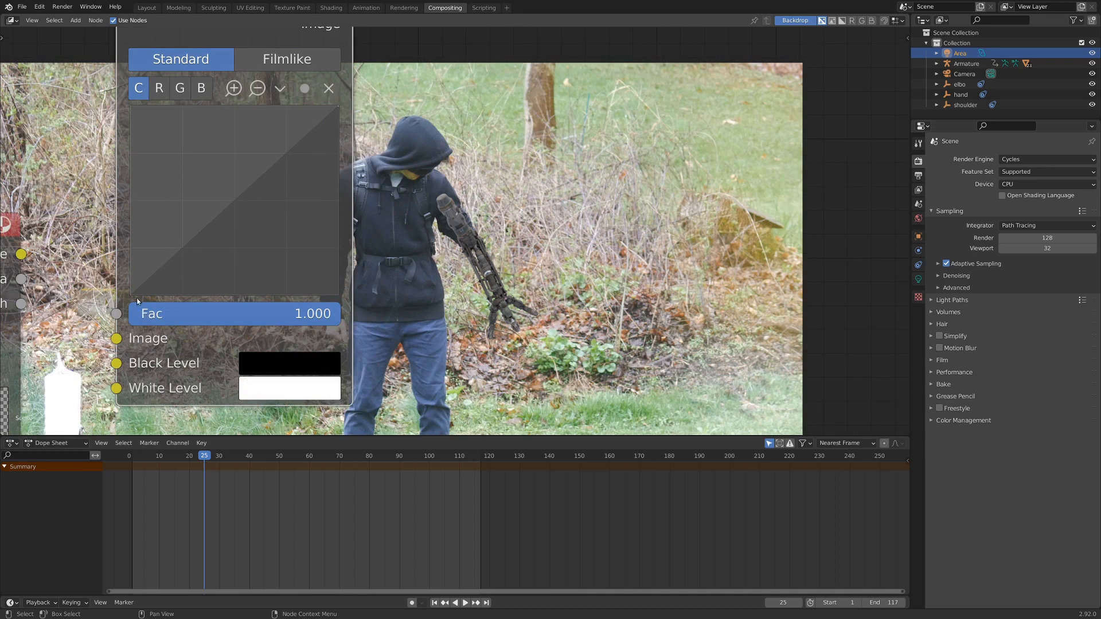
click(133, 296)
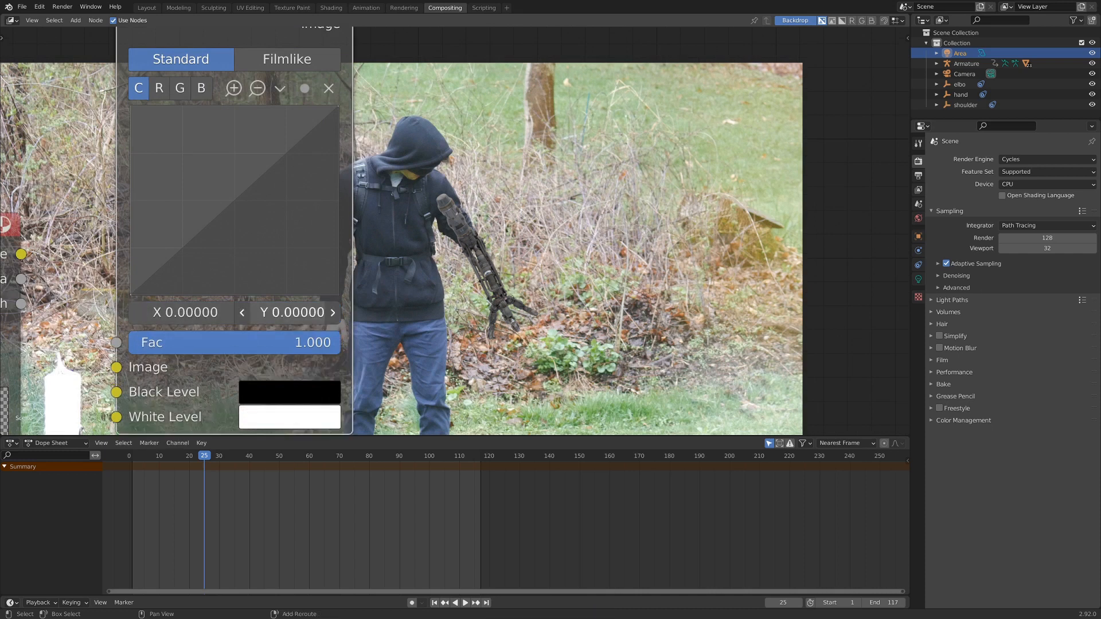
drag(299, 312, 314, 311)
Enable Convert Premultiplied on the Alpha Over node.
middle_drag(409, 294, 306, 292)
scroll(263, 166, down, 3)
middle_drag(263, 167, 248, 469)
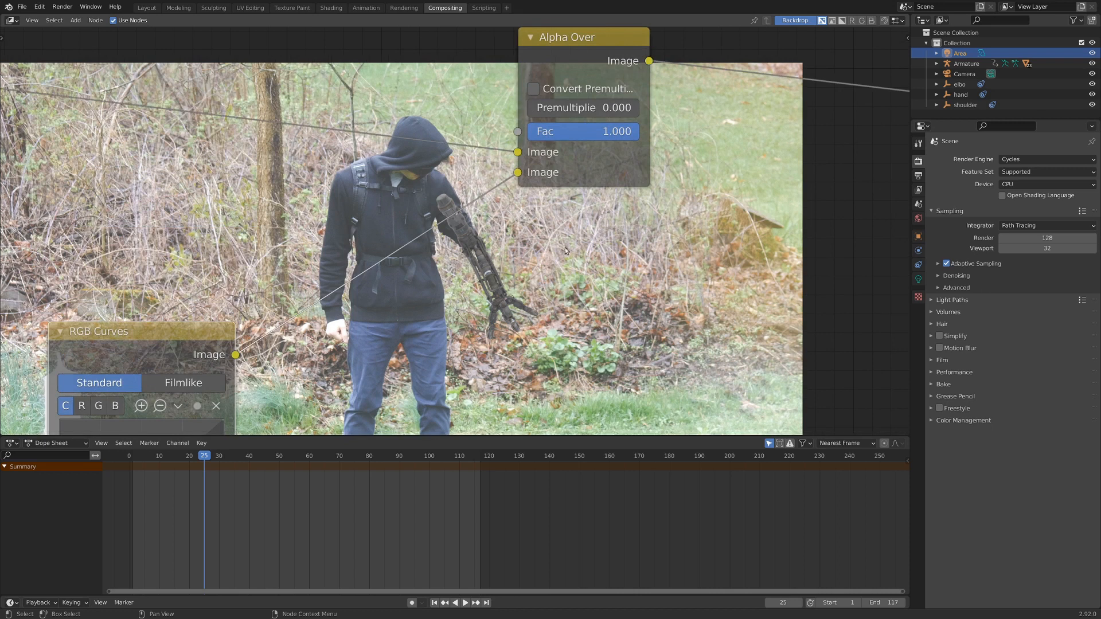
click(533, 90)
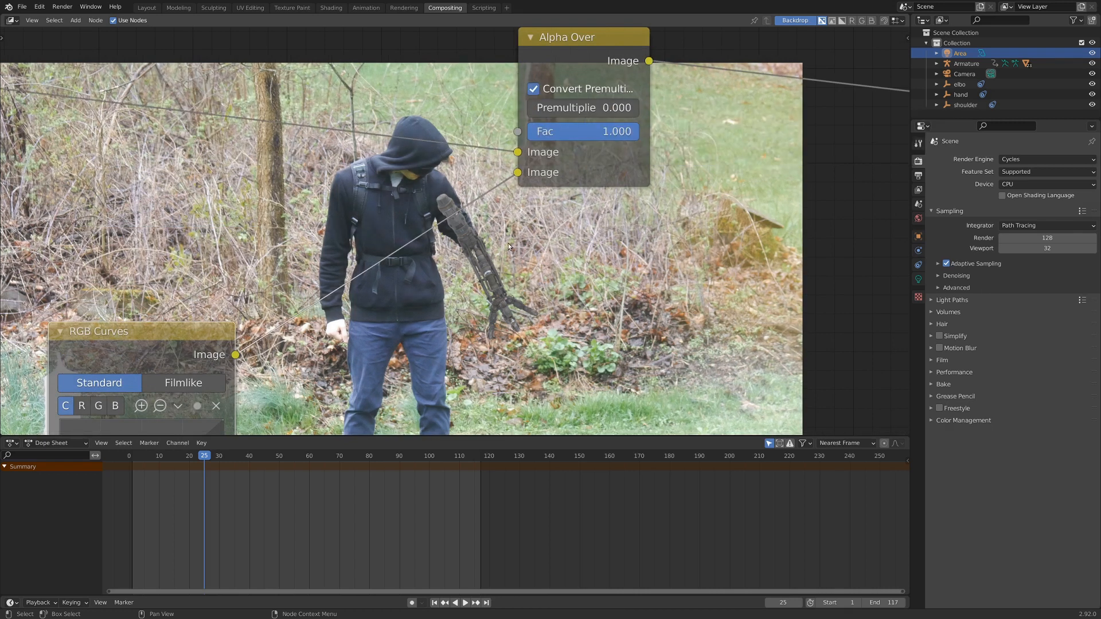
Set the Y value of the RGB curve's darkest point to 0.015 to lift the arm's blacks.
middle_drag(393, 325, 394, 196)
scroll(372, 295, up, 1)
middle_drag(372, 295, 431, 66)
scroll(427, 229, up, 2)
click(205, 247)
text(0.01)
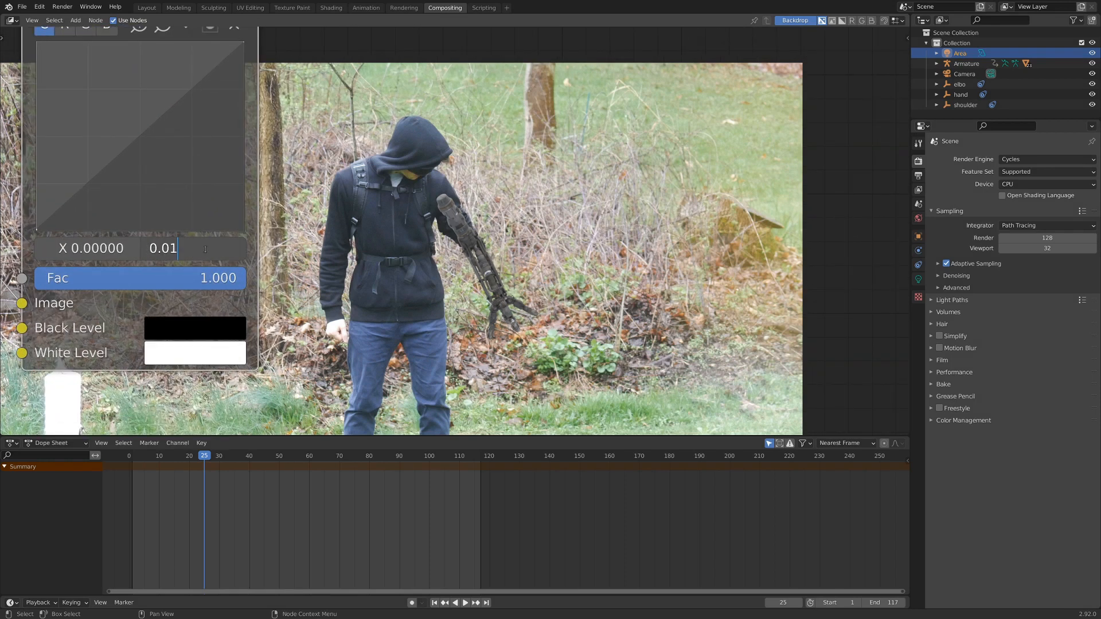
text(5)
key(Return)
Brighten the arm by raising the middle of the RGB curve to about X 0.44, Y 0.58.
key(alt+v)
key(alt+v)
key(alt+v)
key(alt+v)
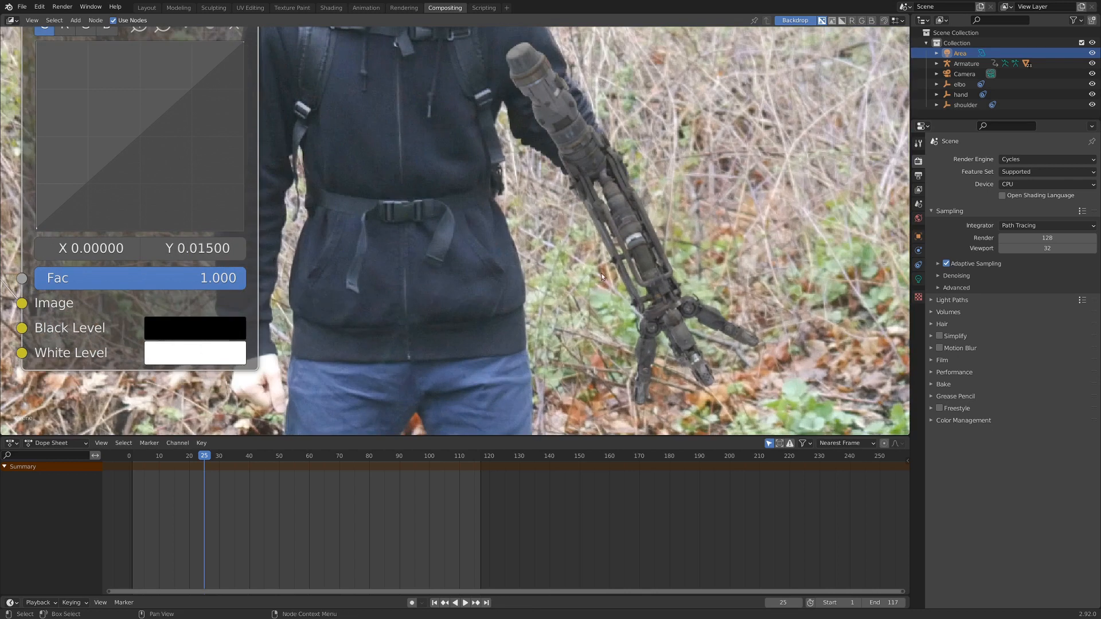
alt+middle_drag(449, 325, 379, 348)
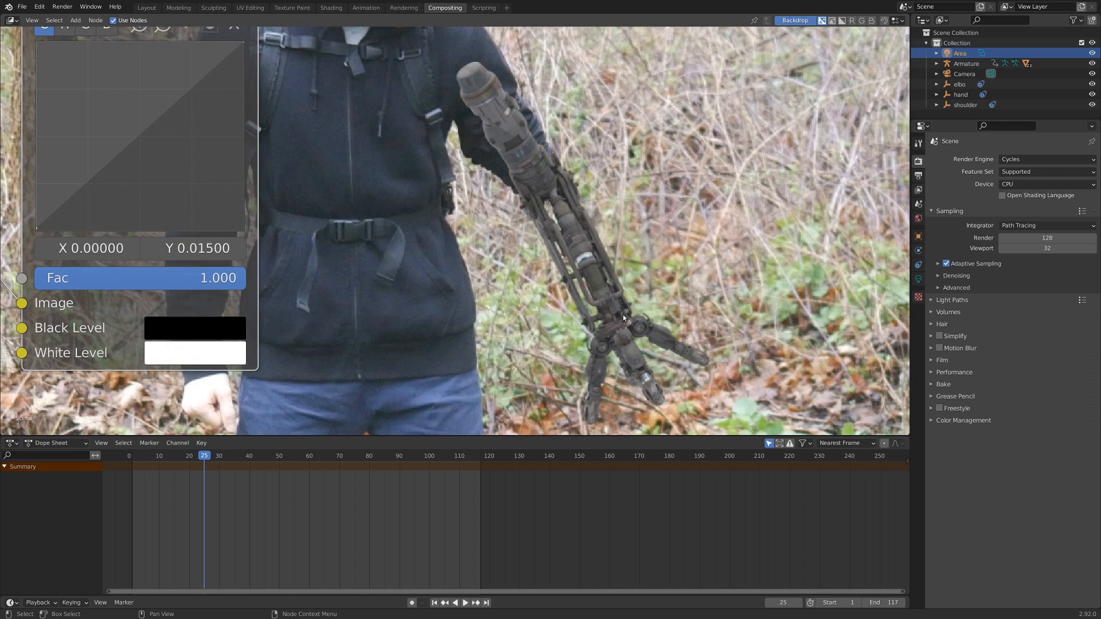
alt+middle_drag(570, 235, 539, 272)
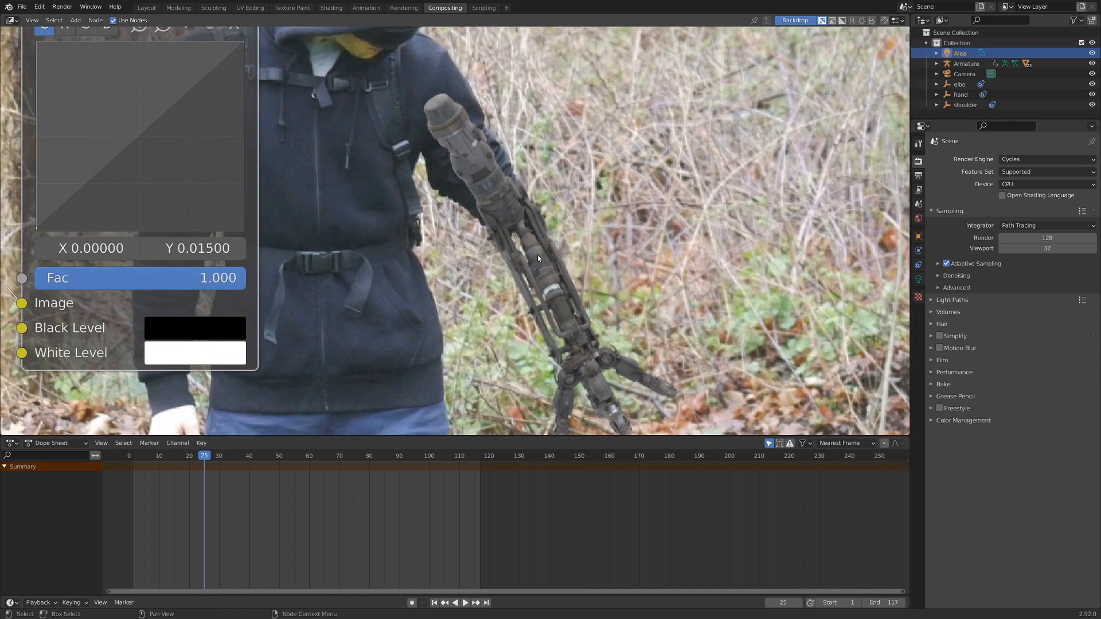
scroll(536, 253, down, 2)
drag(258, 201, 253, 191)
scroll(414, 187, down, 1)
middle_drag(414, 187, 284, 236)
Examine in the backdrop how the robotic arm blends with the footage, both as a whole and close up.
key(v)
key(v)
key(v)
key(v)
key(v)
key(v)
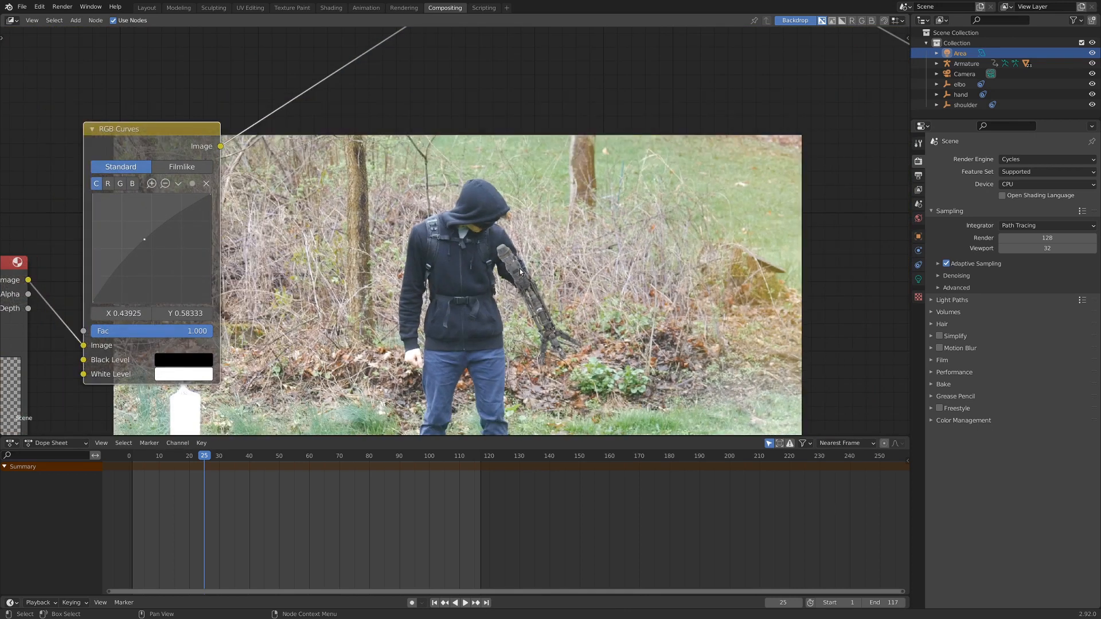
alt+middle_drag(561, 286, 542, 252)
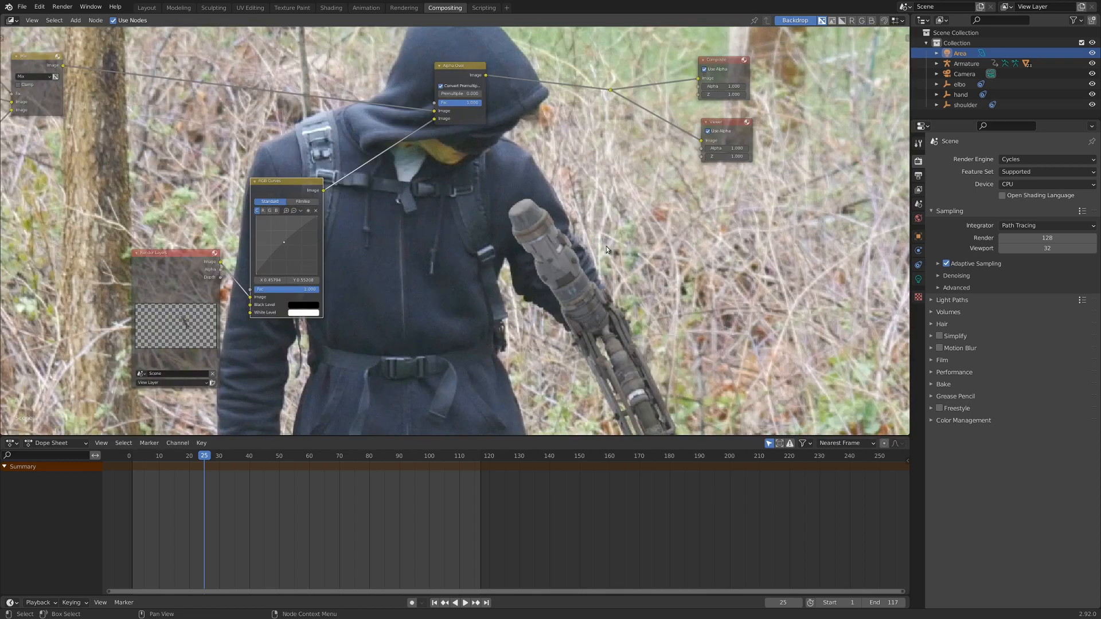
alt+middle_drag(607, 246, 477, 267)
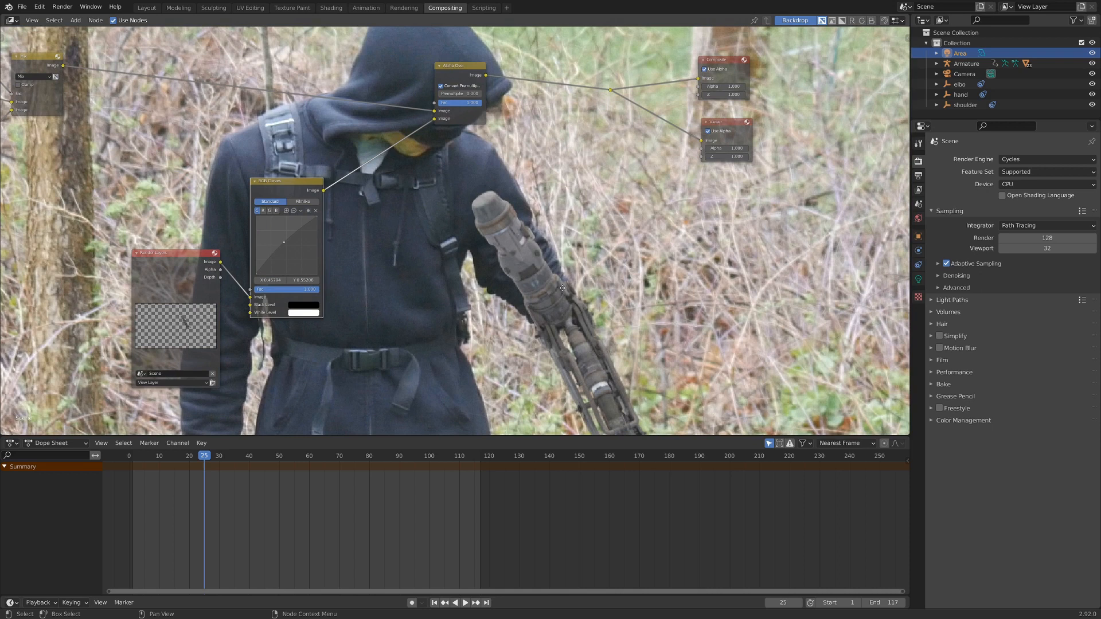
middle_drag(561, 288, 523, 272)
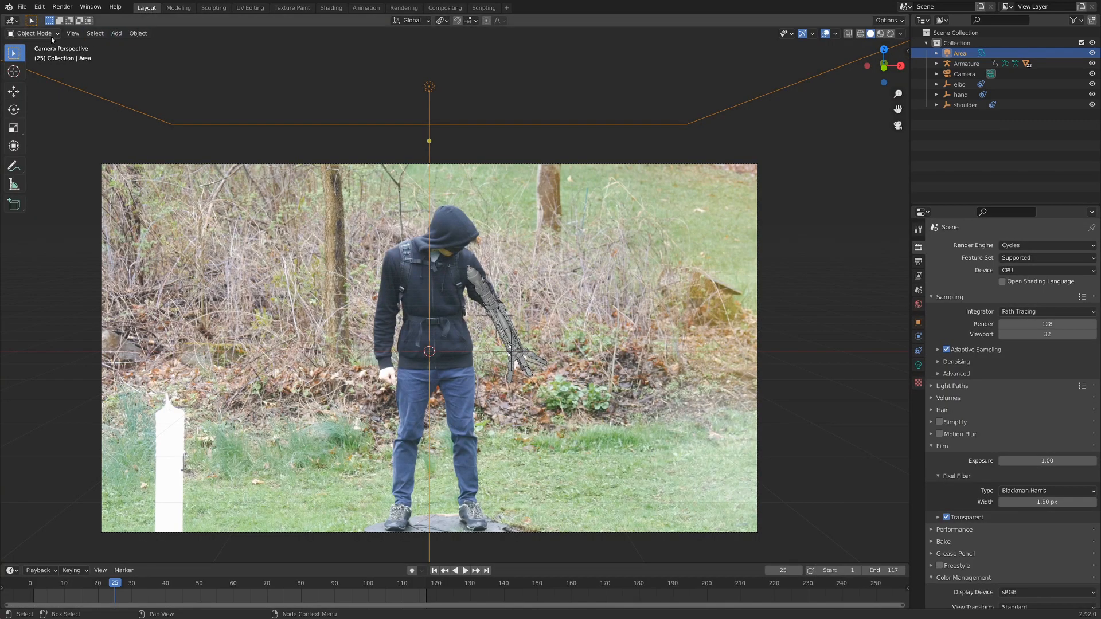
Switch the Layout workspace's viewport to the Movie Clip Editor and view the forearm and sleeve in the MARKER clip.
click(11, 20)
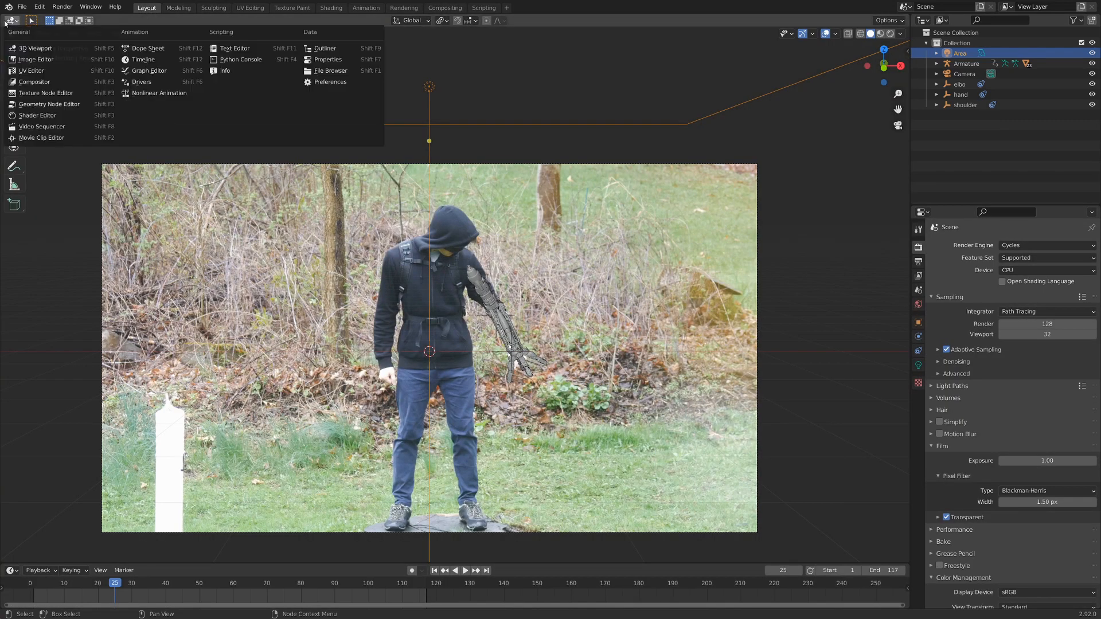
click(33, 141)
middle_drag(472, 367, 401, 342)
scroll(485, 282, up, 5)
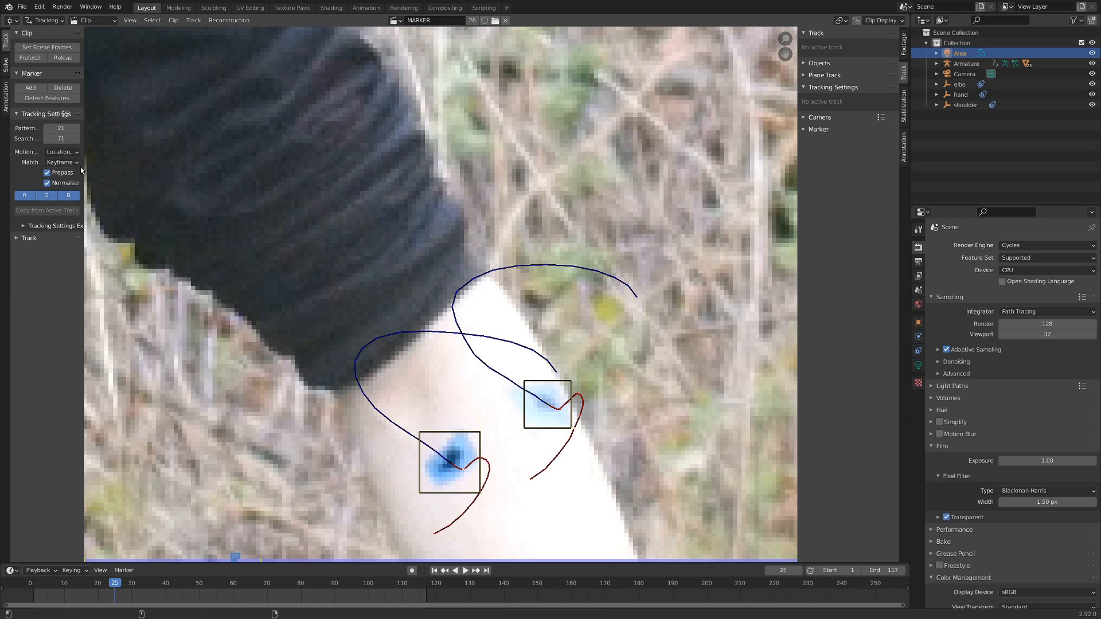
Widen the tracking settings and choose Location, Rotation & Scale as the motion model.
drag(83, 167, 145, 166)
click(110, 152)
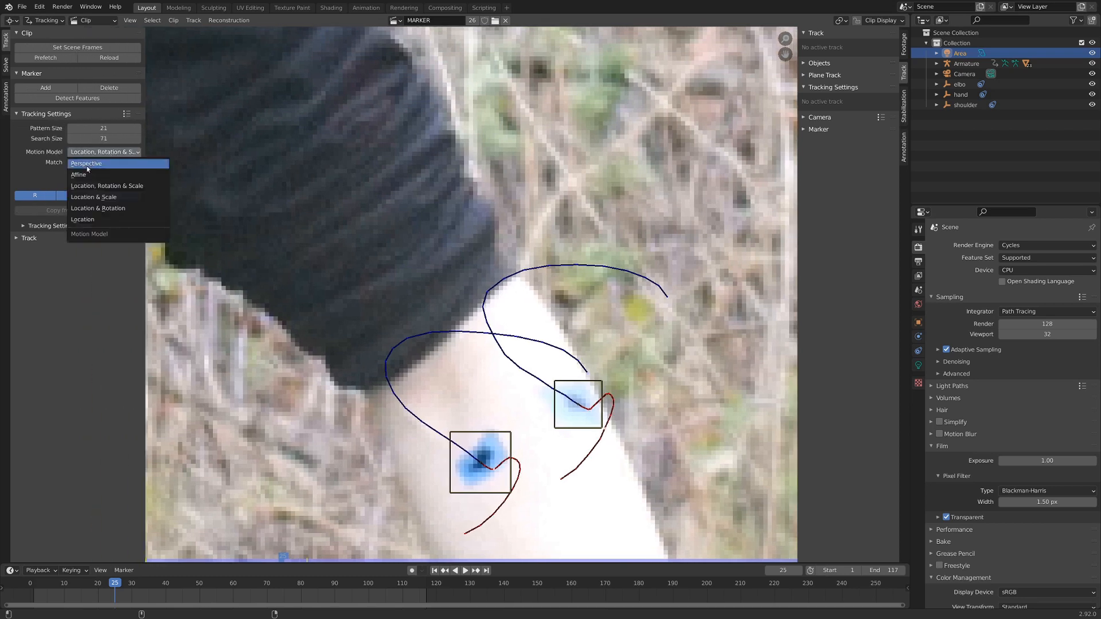
click(105, 186)
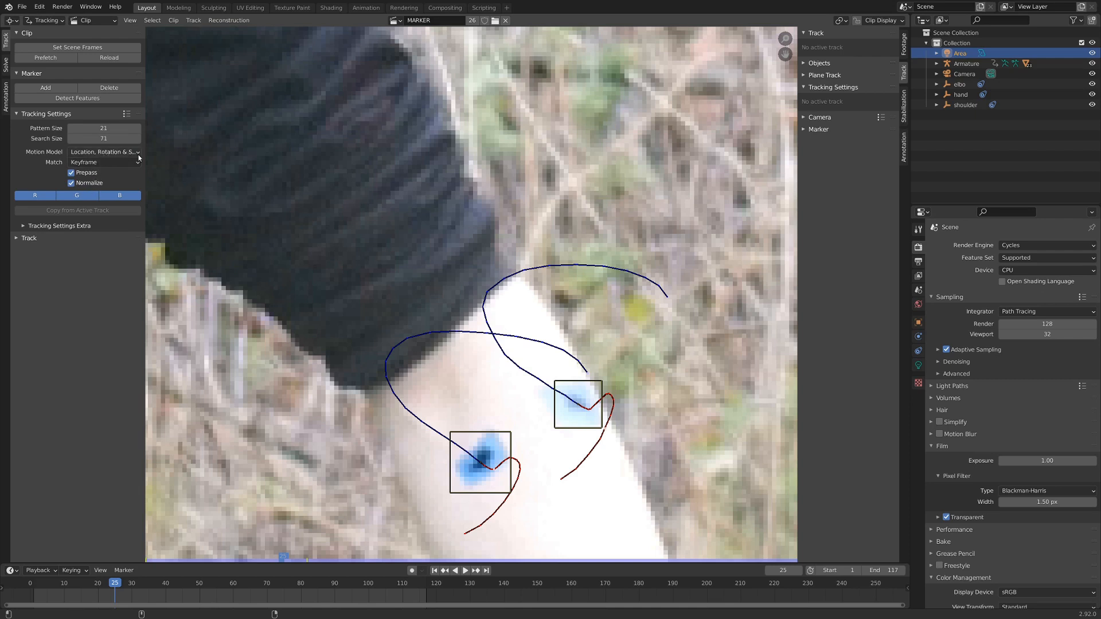
Add a tracking marker at the outer corner of the sleeve cuff and reposition it onto that corner at frame 1.
scroll(482, 294, up, 2)
middle_drag(517, 280, 469, 283)
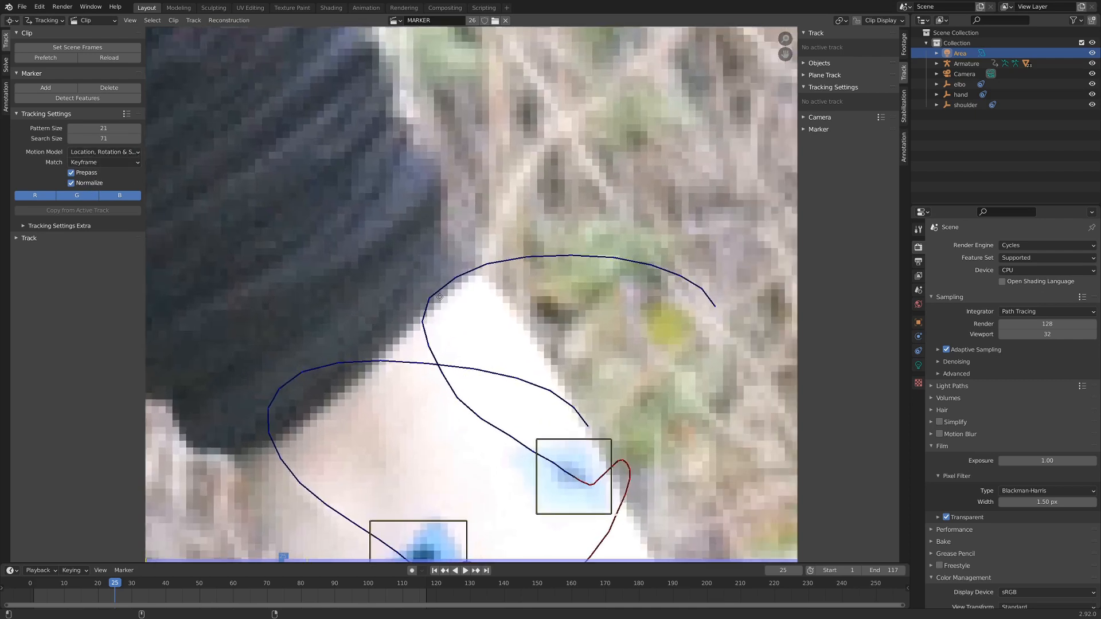
ctrl+click(466, 283)
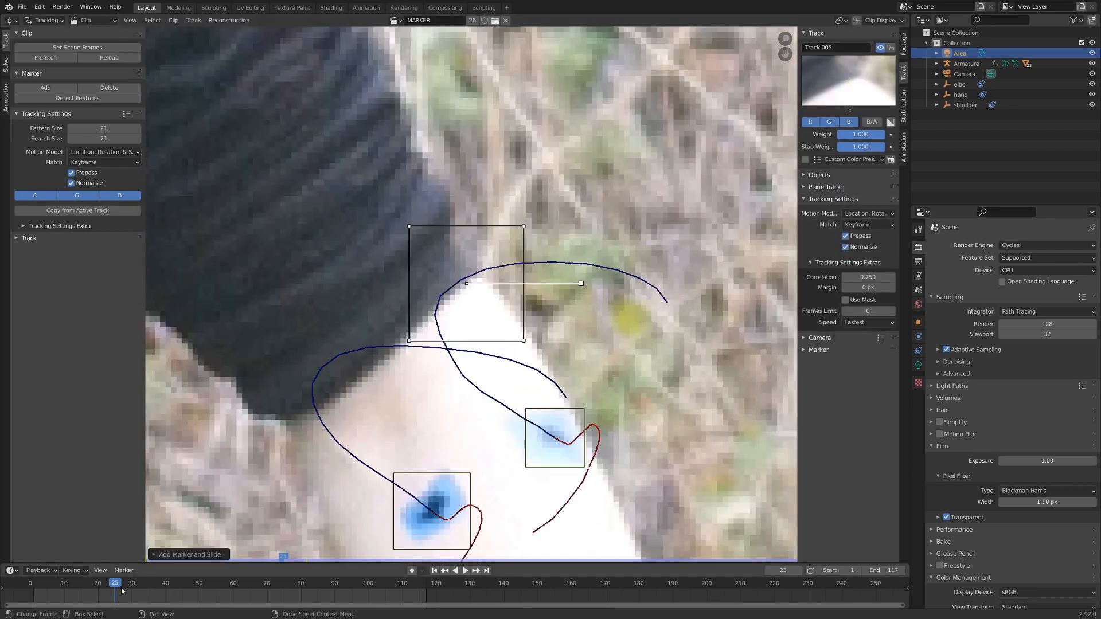
drag(119, 587, 35, 594)
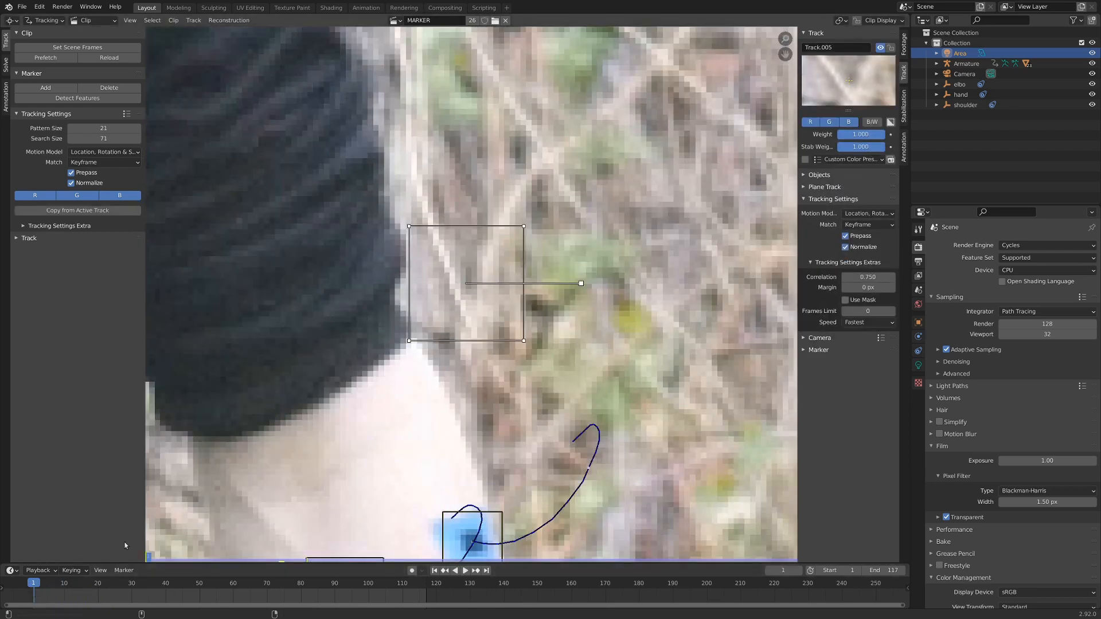
mouse_move(459, 289)
mouse_down()
mouse_move(396, 350)
mouse_move(369, 359)
mouse_up()
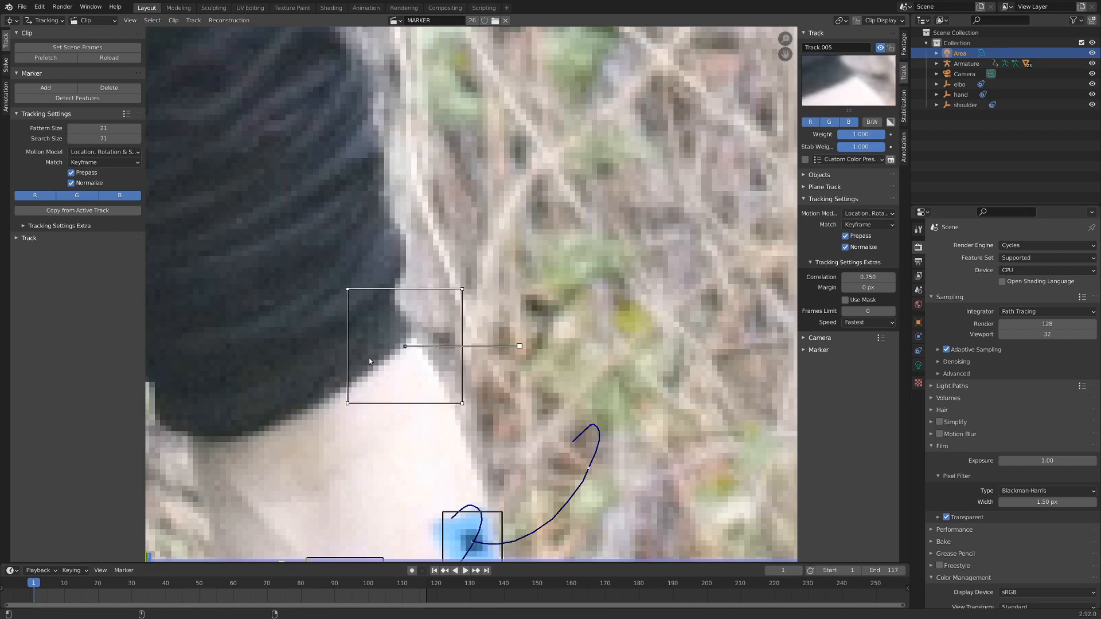
Track the outer cuff marker forward from frame 1 to 117 and review its path with the view locked to it.
key(t)
click(435, 349)
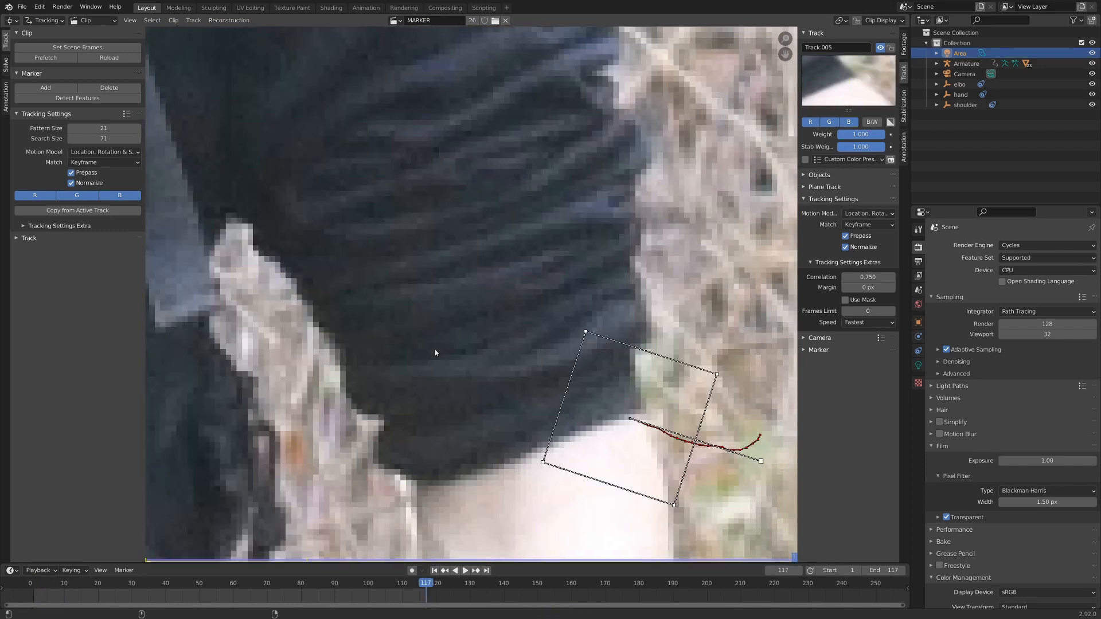
key(l)
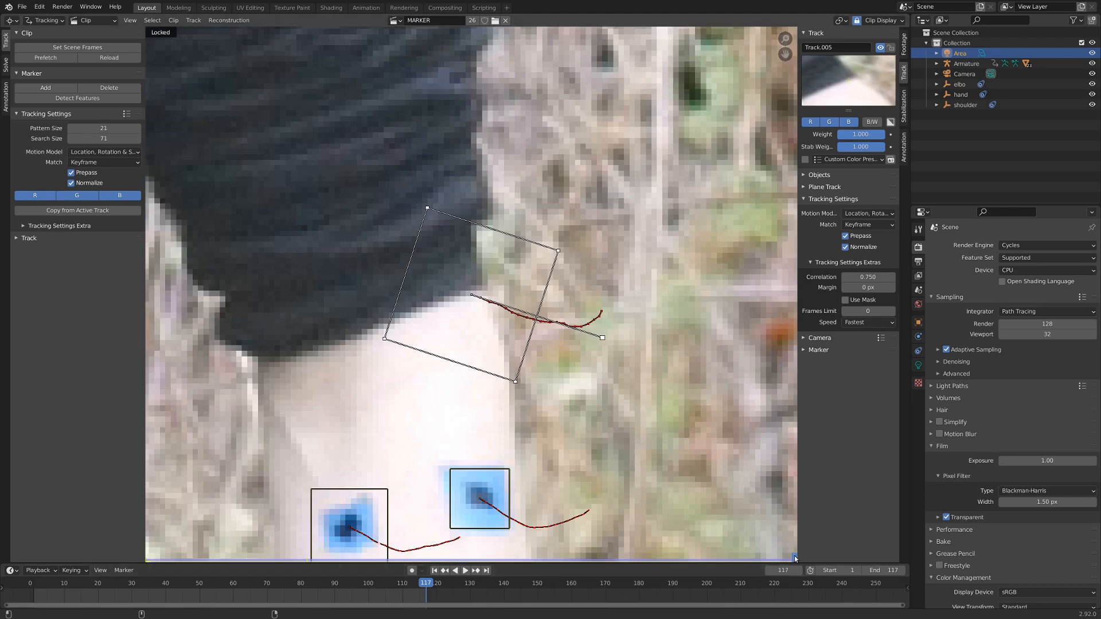
drag(794, 558, 328, 572)
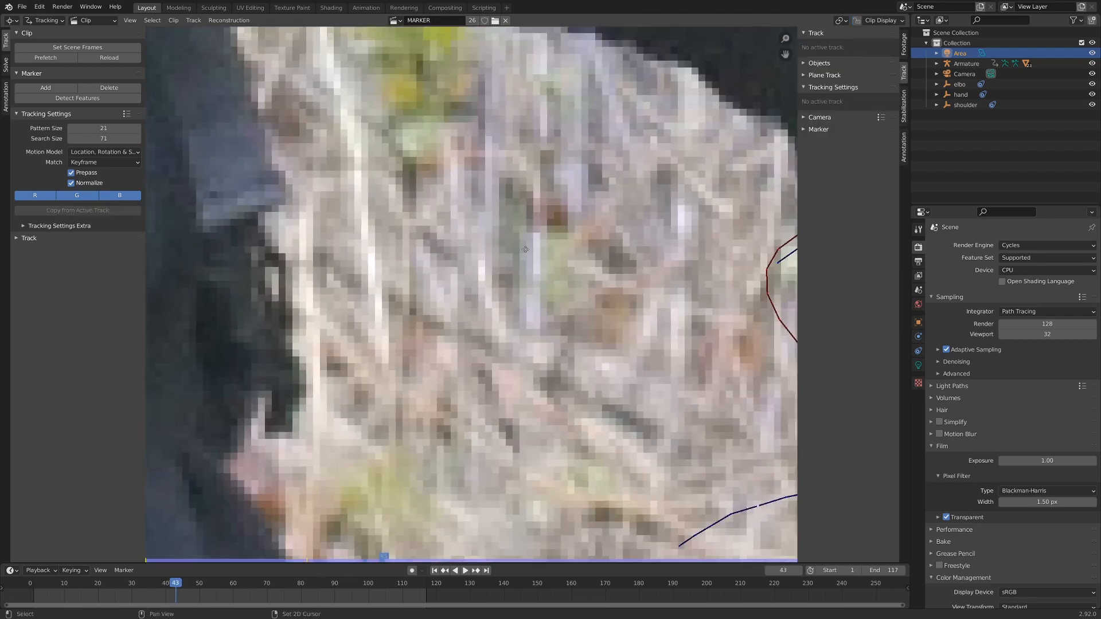
Add a second tracking marker at the inner corner of the sleeve cuff at frame 43.
middle_drag(516, 252, 184, 418)
scroll(414, 324, down, 2)
middle_drag(498, 276, 435, 308)
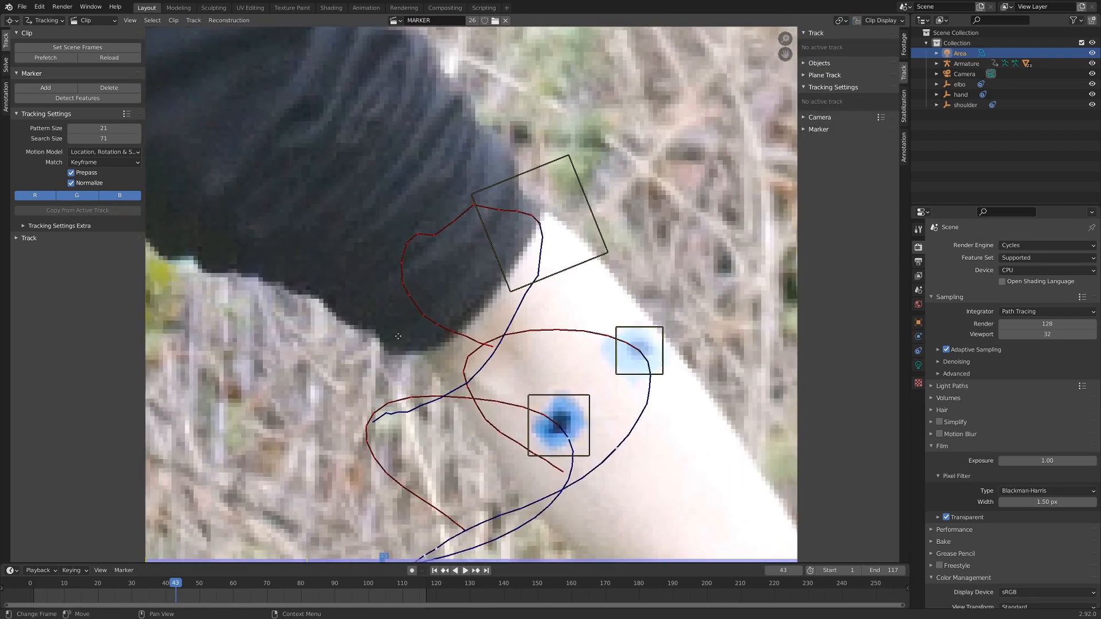
scroll(435, 310, up, 1)
ctrl+click(431, 360)
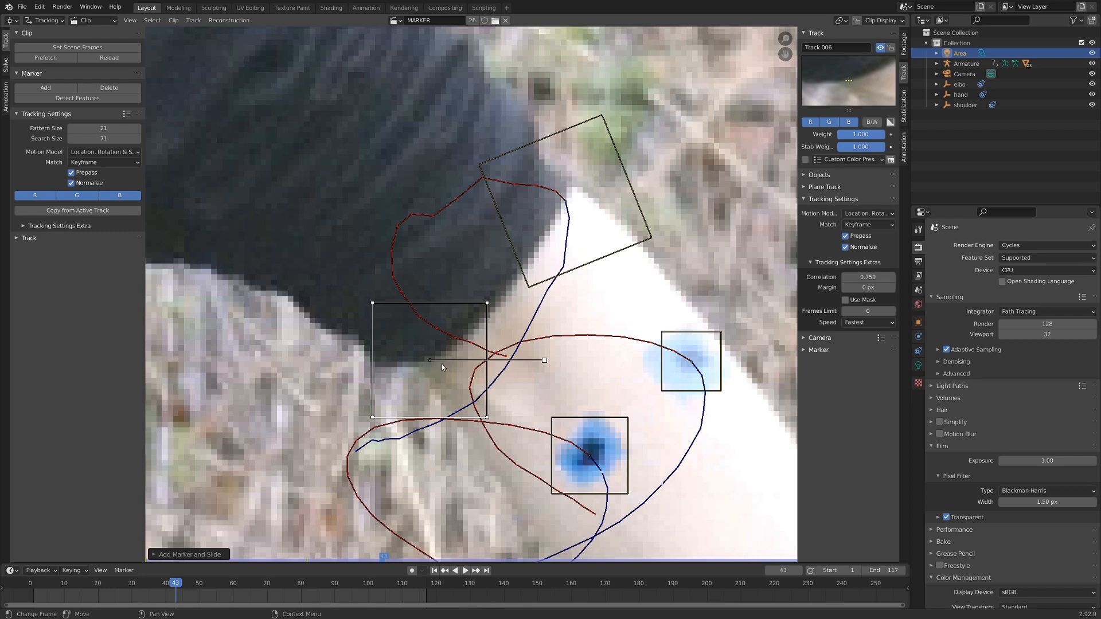
Track the inner cuff marker backward from frame 43 and lock the view to it.
key(shift+t)
click(351, 367)
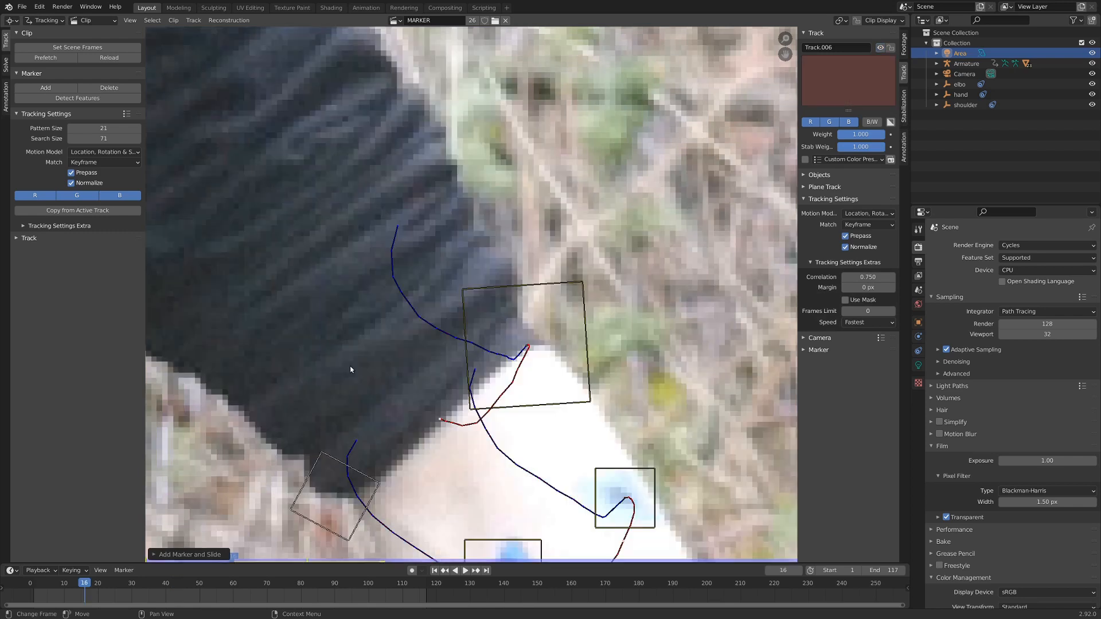
key(l)
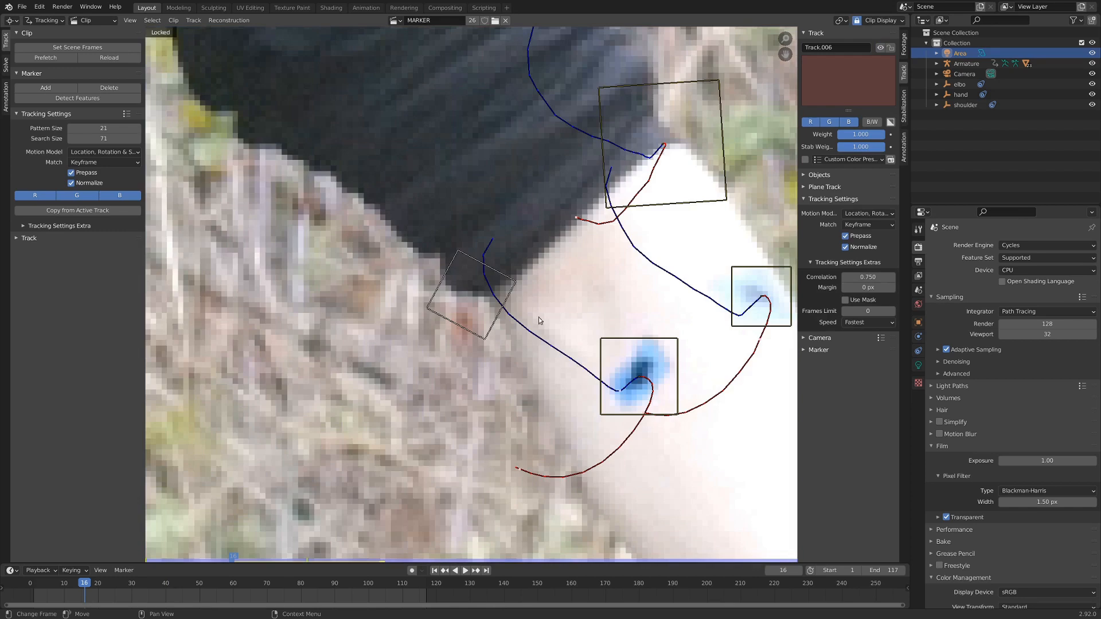
Go to frame 17 and move the inner cuff marker back onto the corner of the sleeve.
mouse_move(231, 557)
mouse_down()
mouse_move(348, 546)
mouse_move(239, 558)
mouse_up()
scroll(471, 295, up, 3)
drag(475, 298, 511, 303)
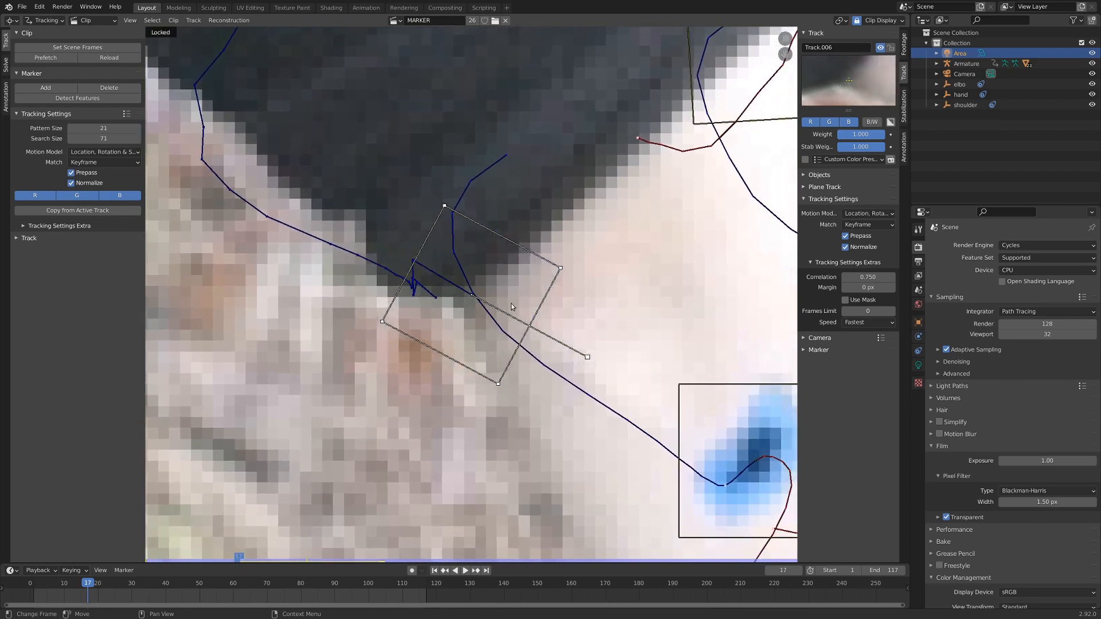
Track the inner cuff marker backward from frame 17 to frame 1 and play the result.
key(e)
click(482, 304)
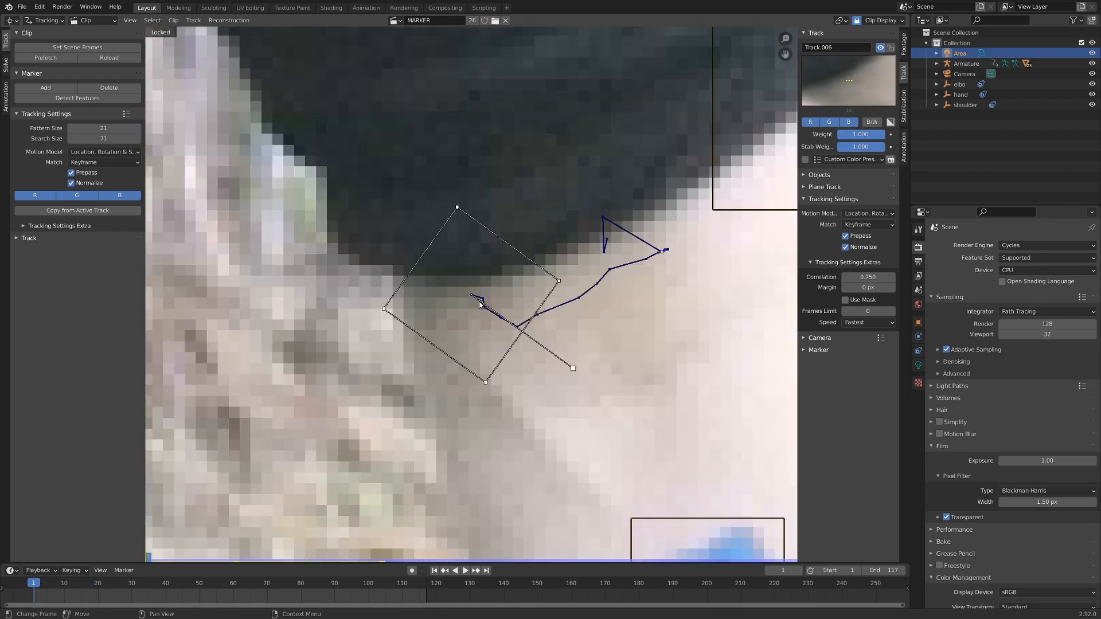
key(space)
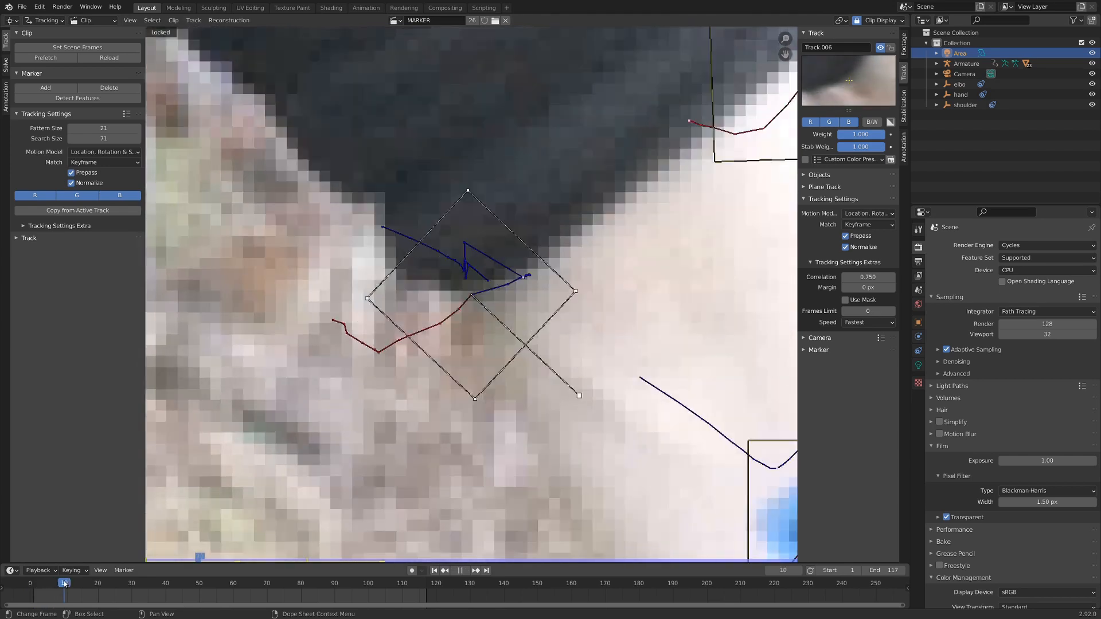
Go to frame 43 and track the inner cuff marker forward from there.
drag(64, 583, 176, 581)
key(e)
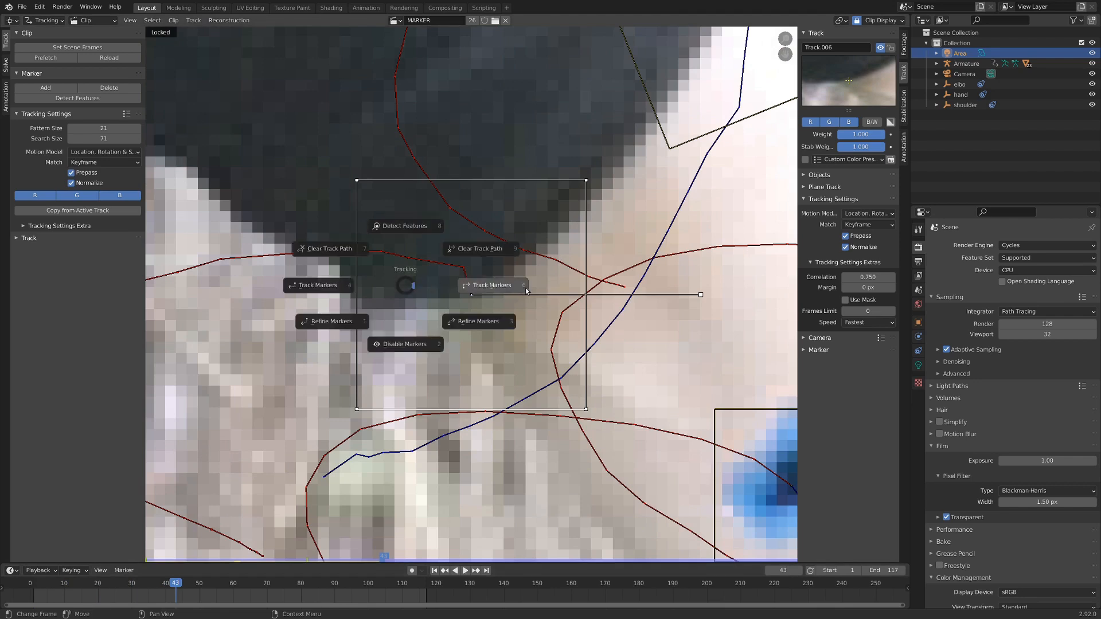
click(527, 291)
Examine how well the inner cuff marker follows the sleeve corner between frames 47 and 53.
scroll(520, 400, down, 4)
drag(601, 558, 444, 559)
scroll(484, 292, up, 3)
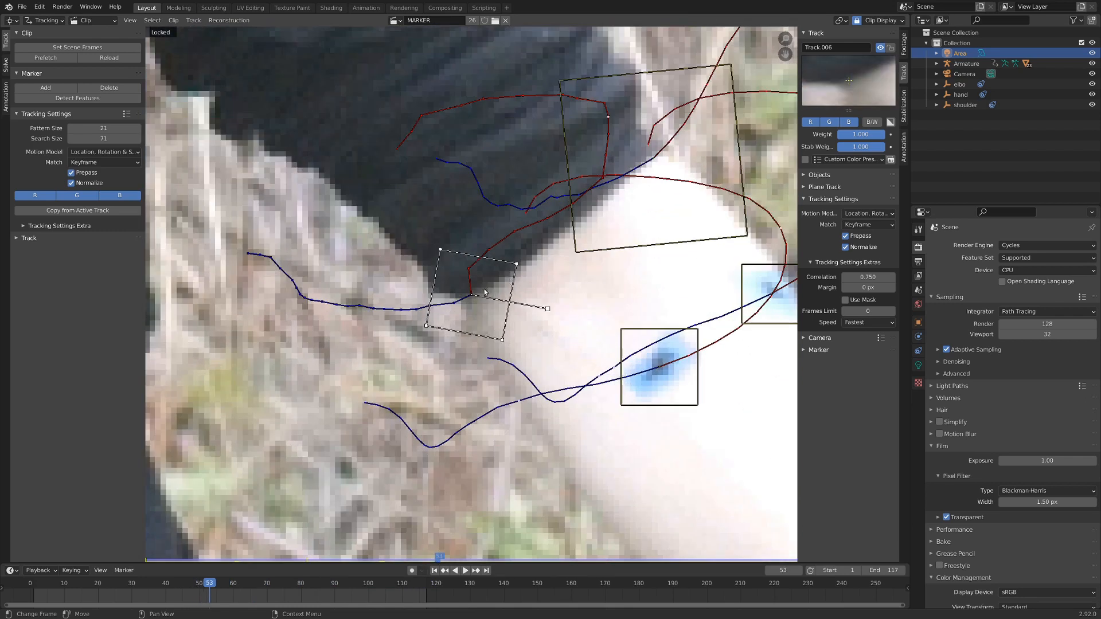
key(Left)
mouse_move(439, 561)
mouse_down()
mouse_move(467, 565)
mouse_move(379, 562)
mouse_move(438, 562)
mouse_up()
drag(436, 560, 403, 560)
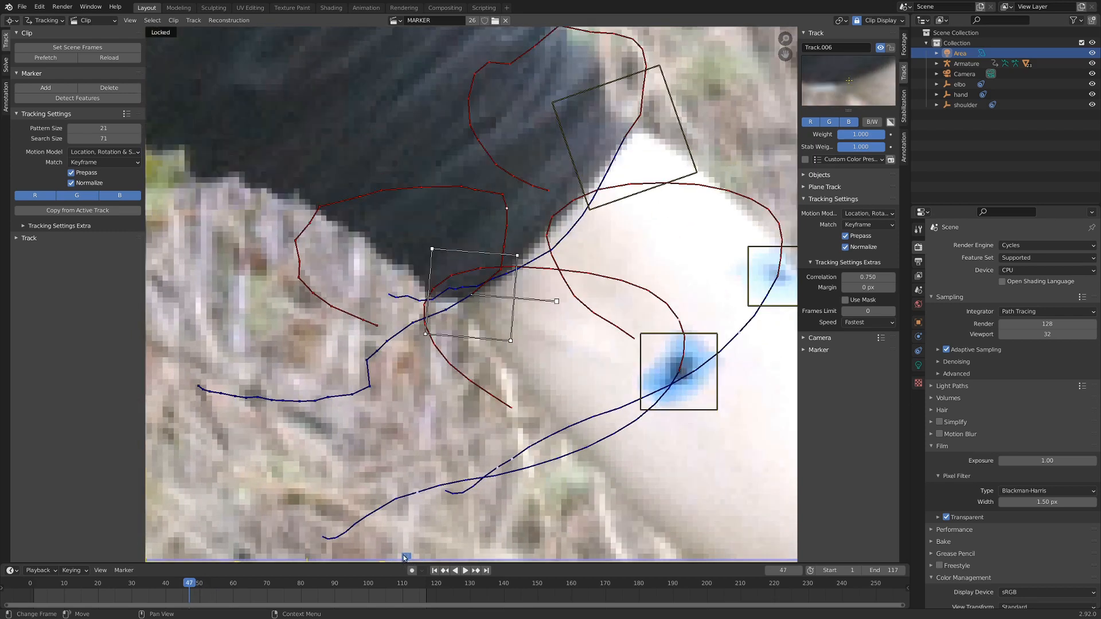
drag(403, 557, 439, 560)
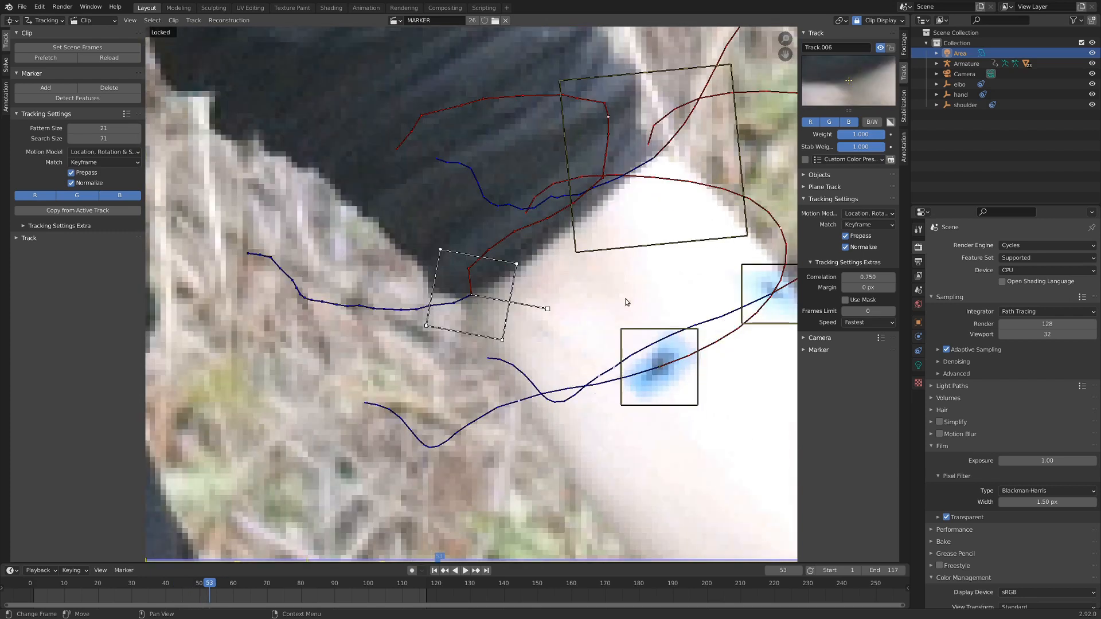
Set the marker's tracking frames limit to 10 and track it backward from frame 53.
click(861, 311)
text(10)
key(Return)
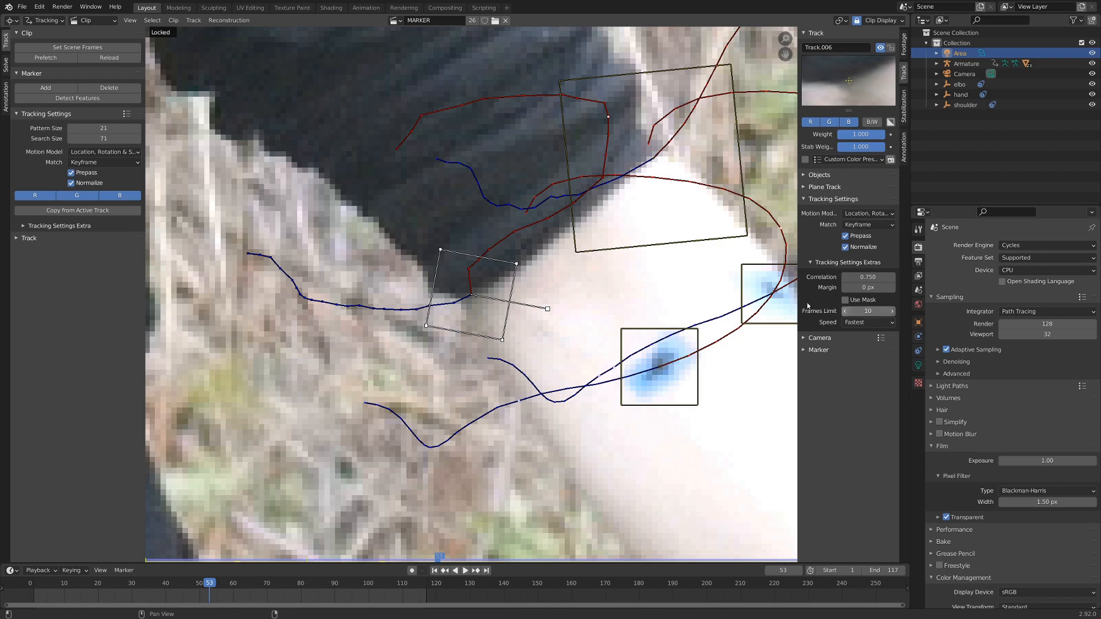
key(e)
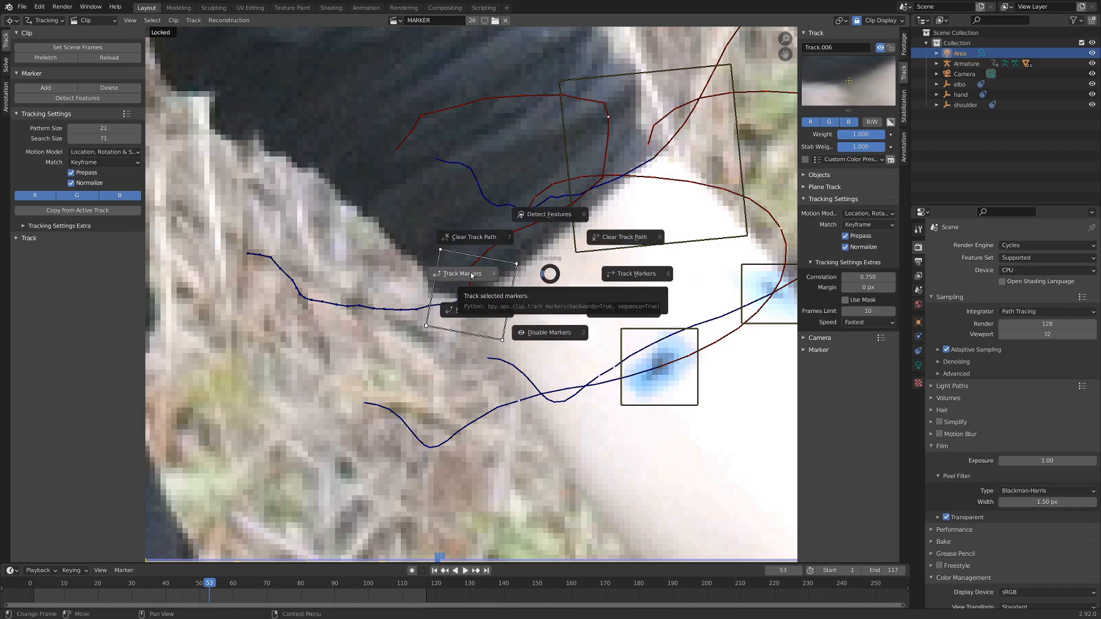
click(471, 275)
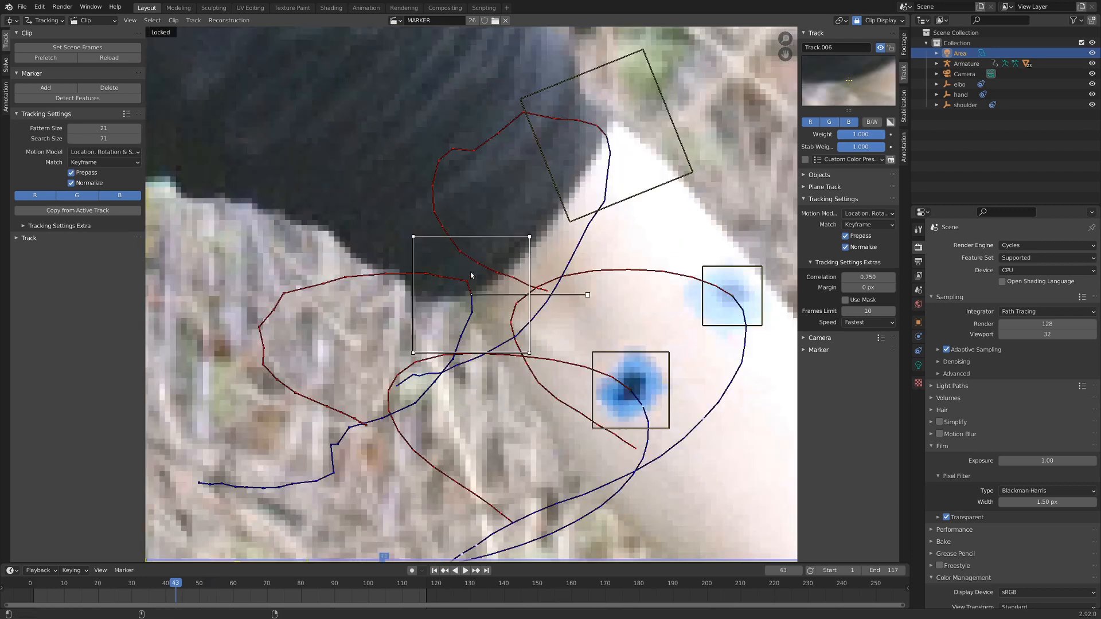
Check the retracked inner cuff marker frame by frame from 43 to 53.
key(Right)
key(Right)
key(Right)
key(Right)
key(Right)
key(Right)
key(Right)
key(Right)
key(Right)
key(Right)
key(Right)
key(Right)
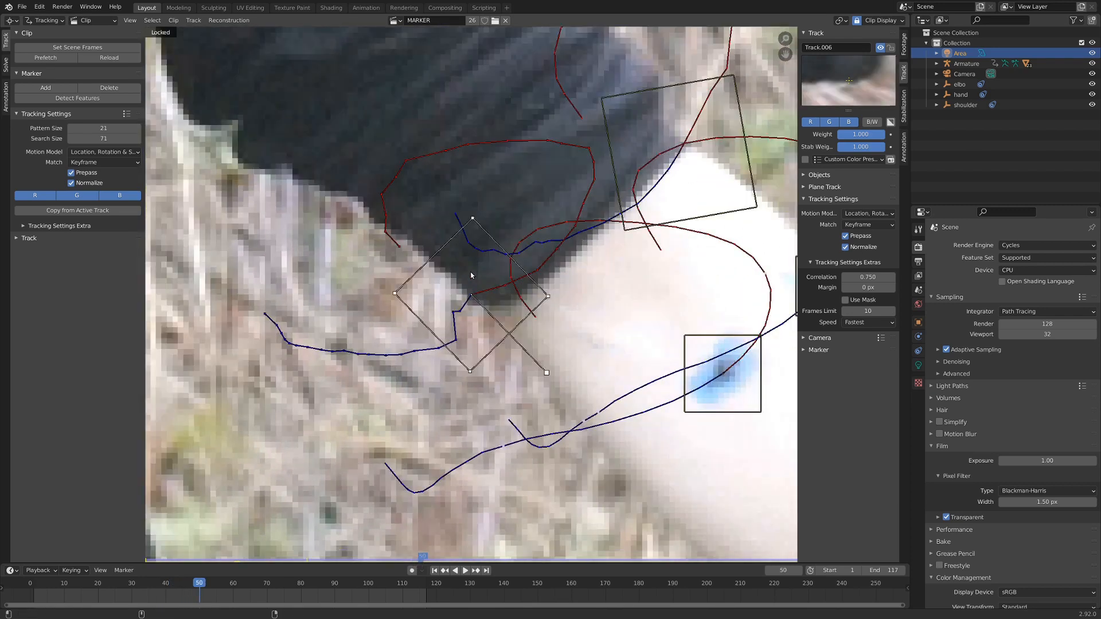
key(Right)
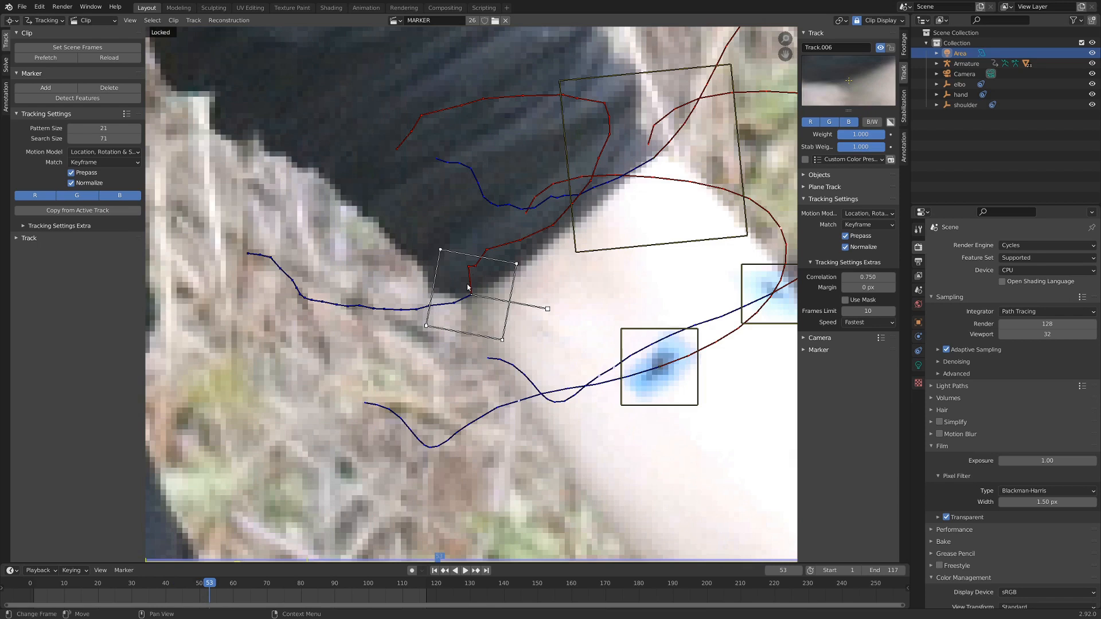
Move the inner cuff marker back onto the sleeve corner at frames 52, 51 and 50.
key(Left)
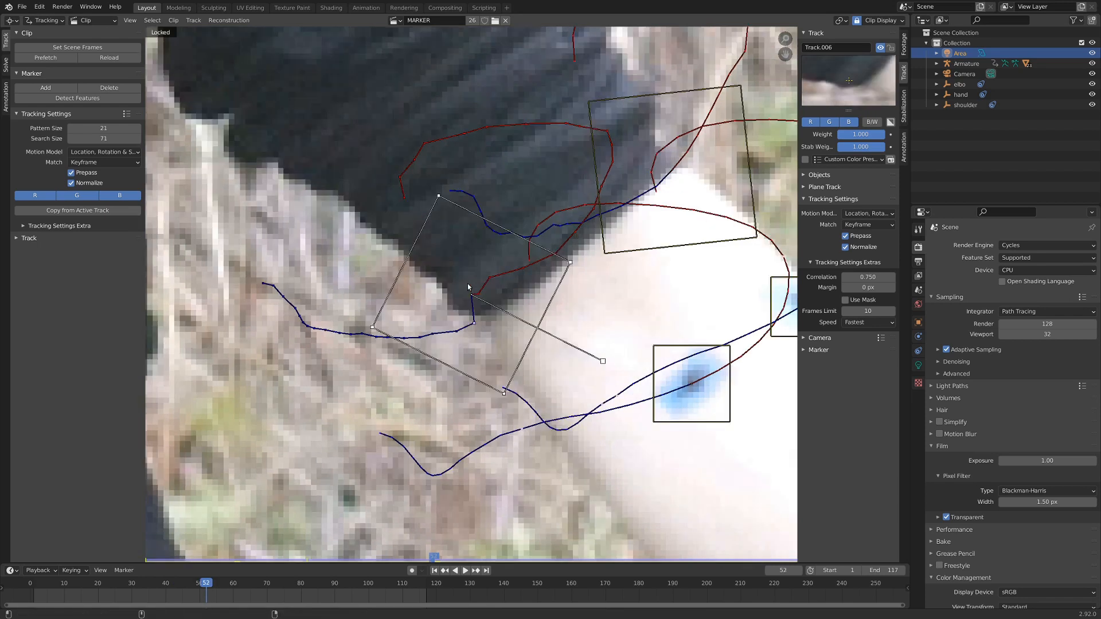
drag(471, 295, 504, 301)
key(Left)
key(Right)
key(Left)
key(Left)
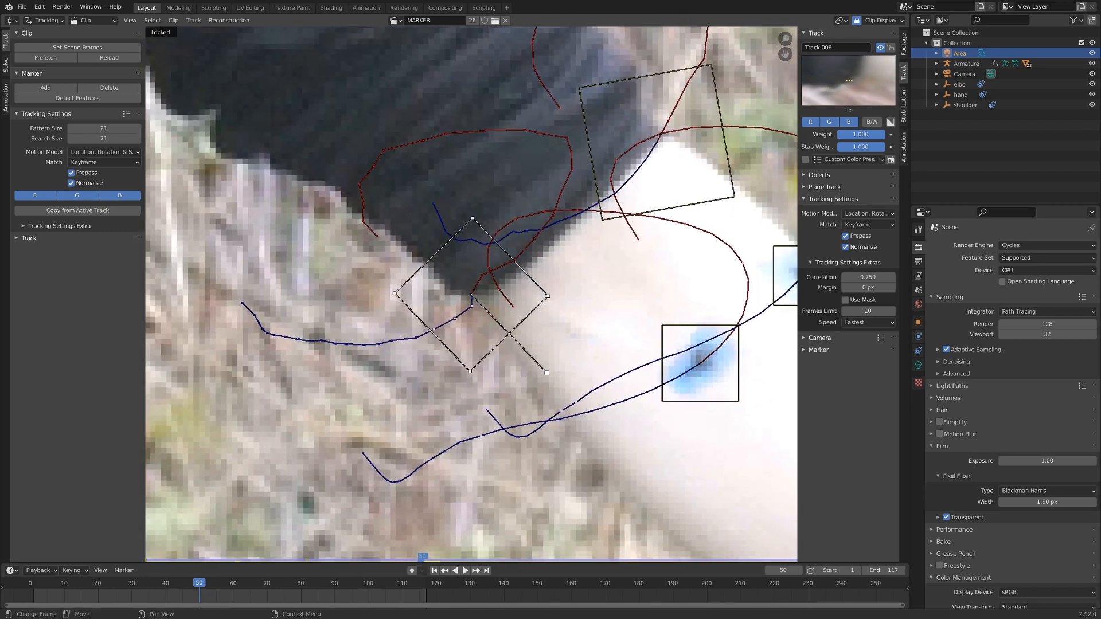
alt+scroll(522, 305, up, 1)
alt+scroll(520, 303, down, 1)
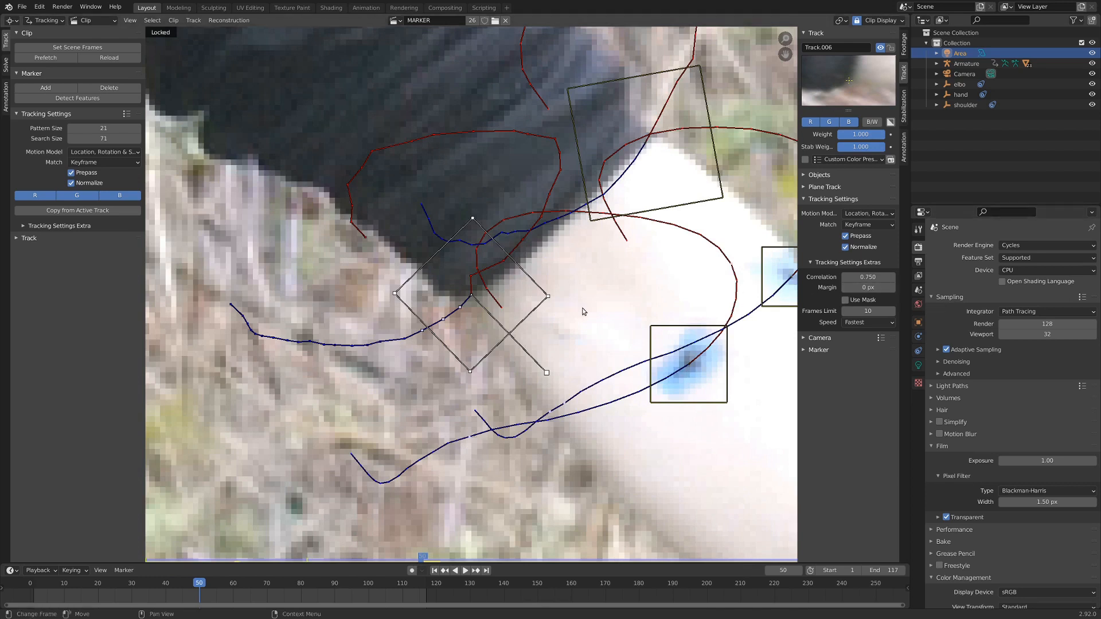
Track the inner cuff marker backward from frame 50 to frame 40 and play back the corrected path.
key(shift+e)
click(509, 310)
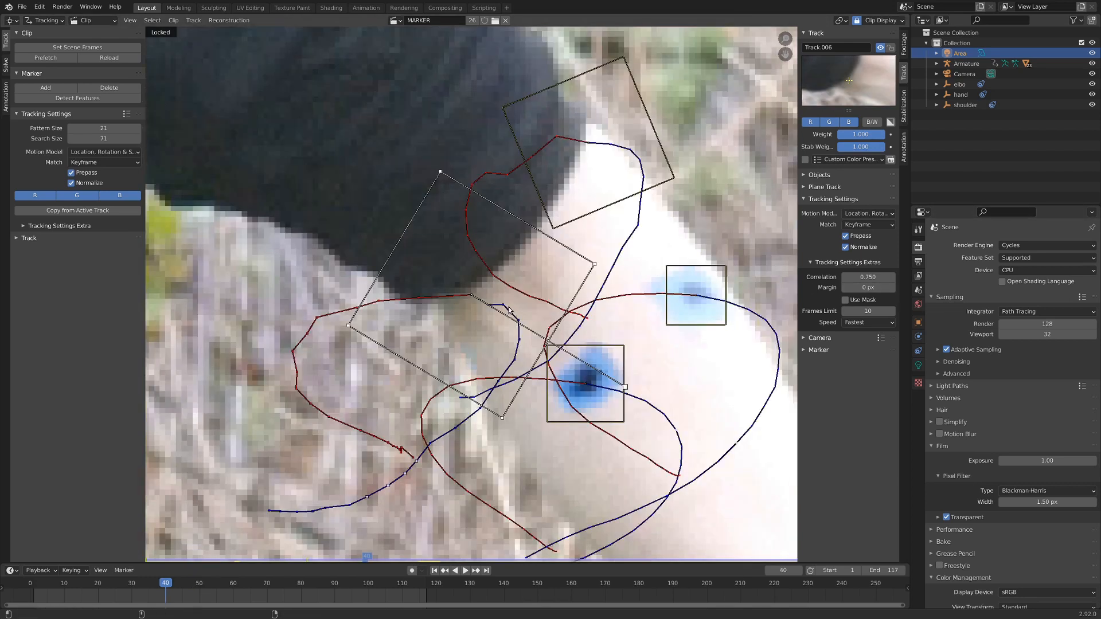
alt+scroll(510, 310, up, 1)
alt+scroll(506, 309, down, 13)
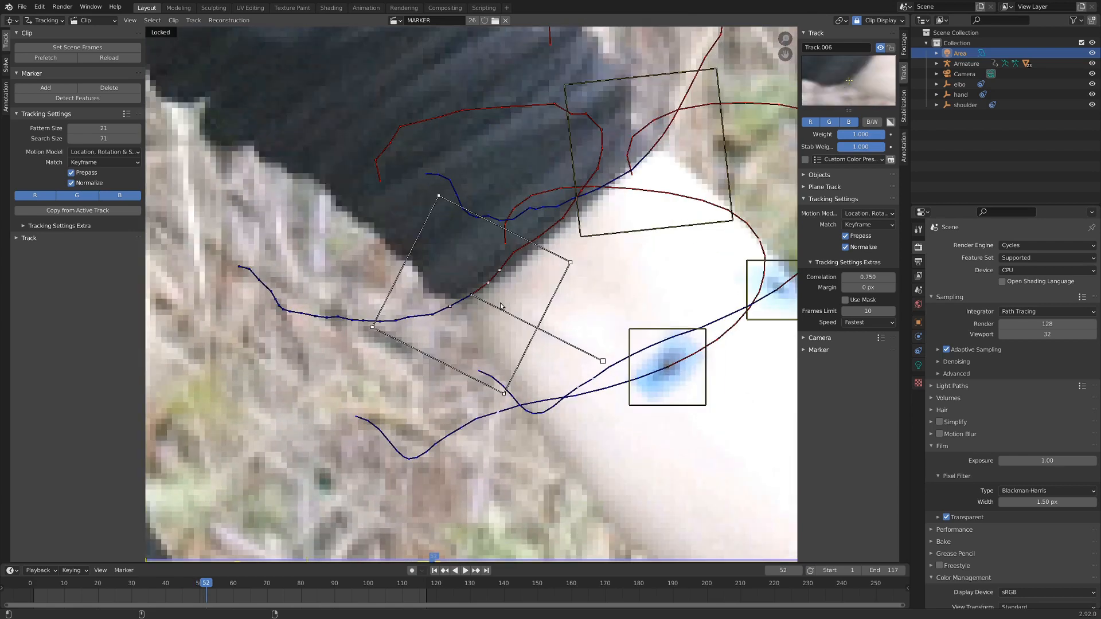
alt+scroll(500, 305, up, 10)
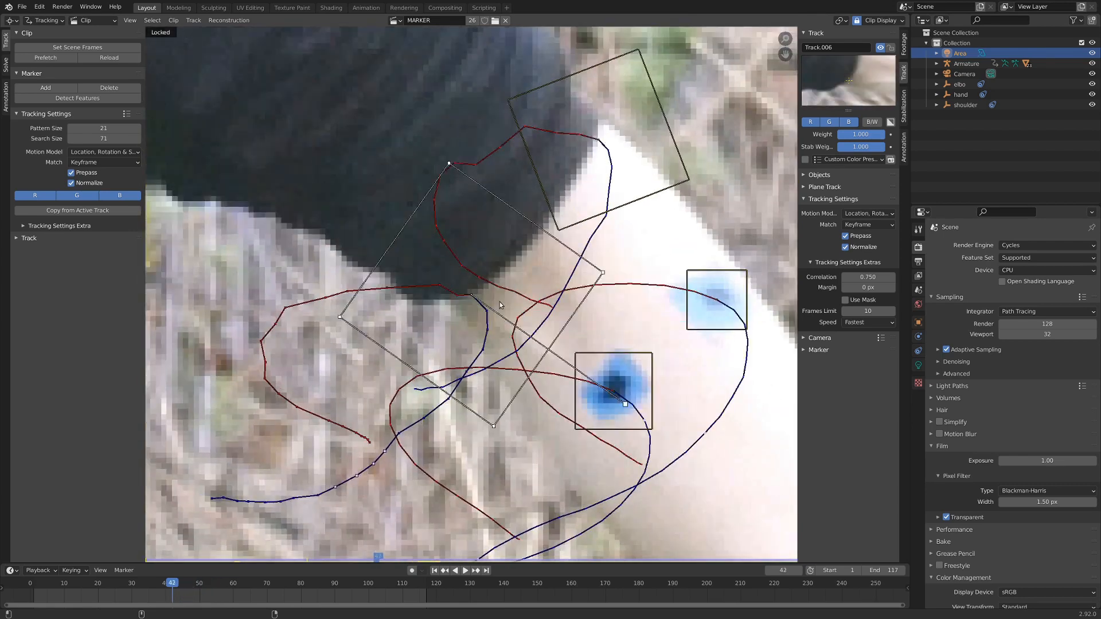
key(space)
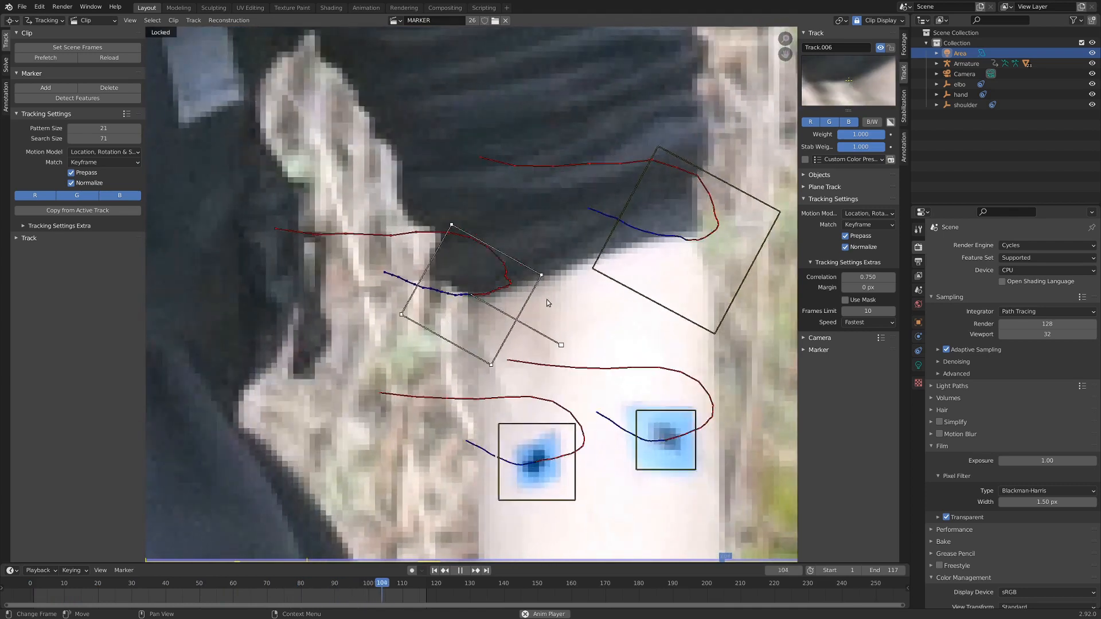
key(space)
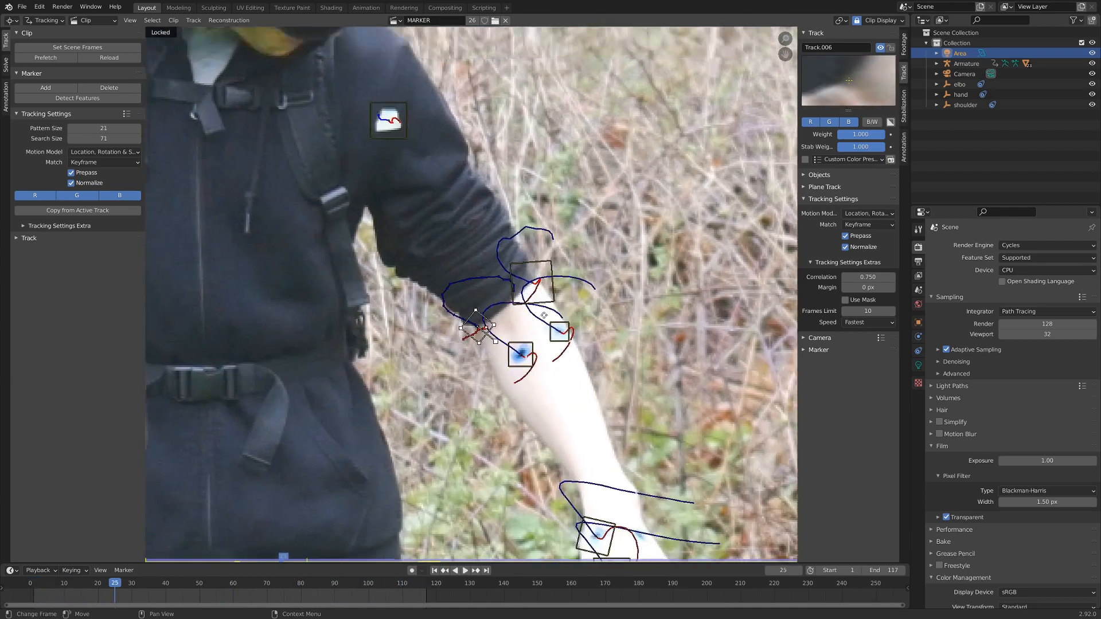
Unlock the view at frame 25, switch the clip to mask mode and create a mask named Uparm.
middle_drag(544, 315, 545, 395)
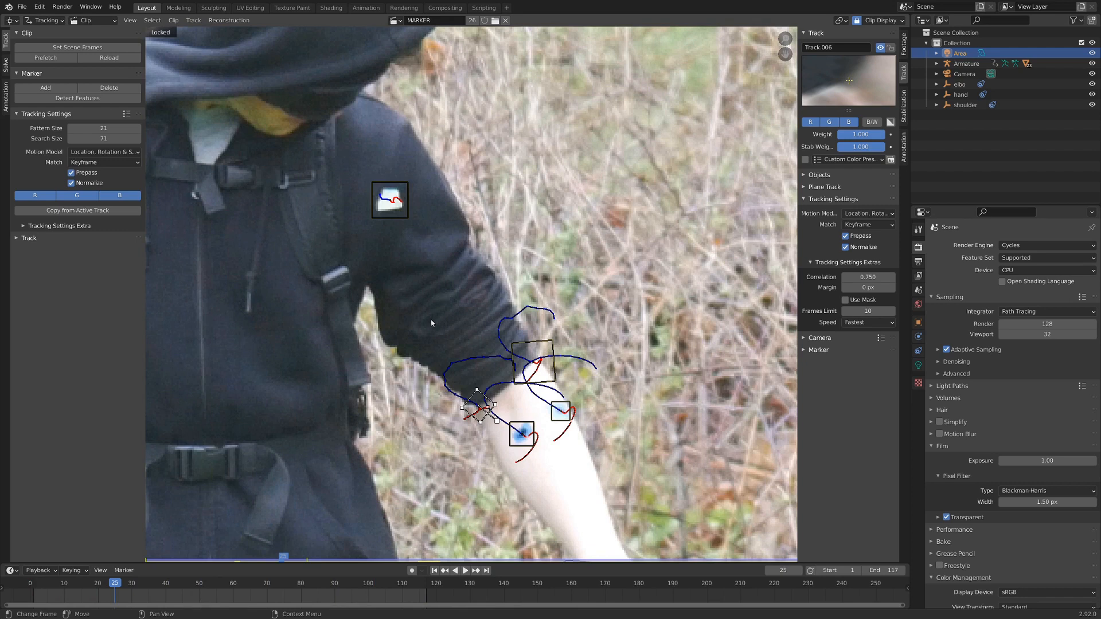
key(l)
key(Tab)
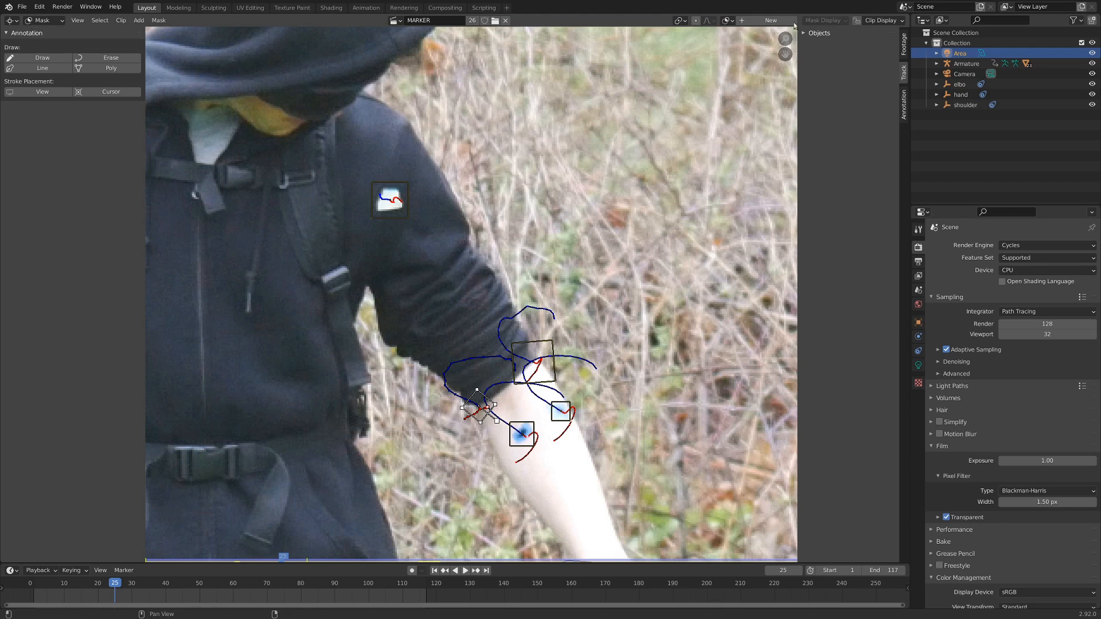
click(771, 20)
click(732, 20)
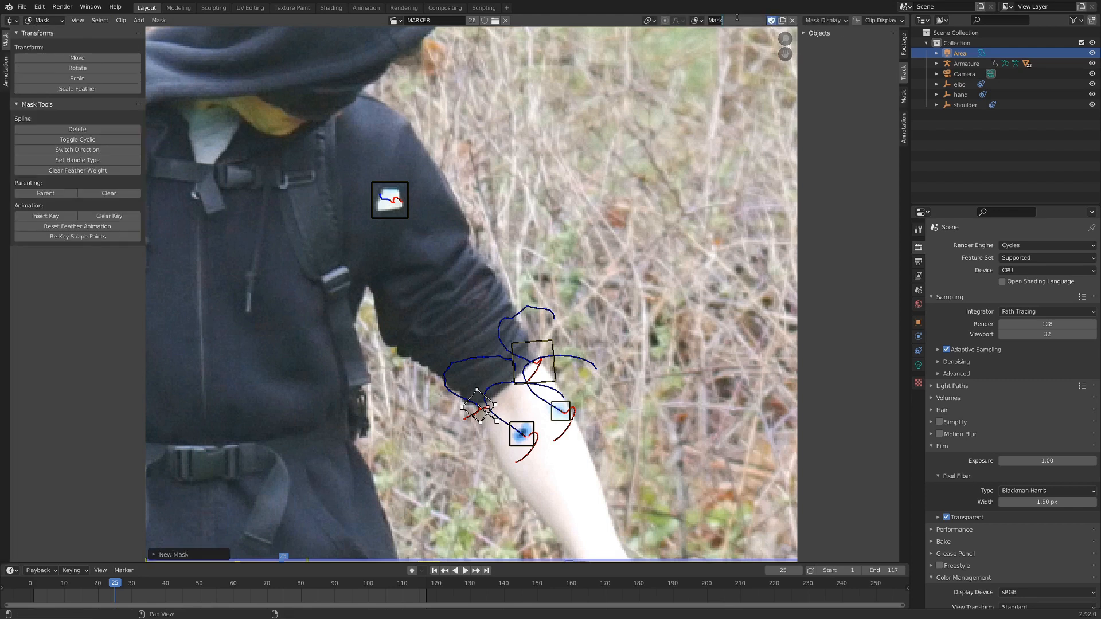
text(Uparm)
key(Return)
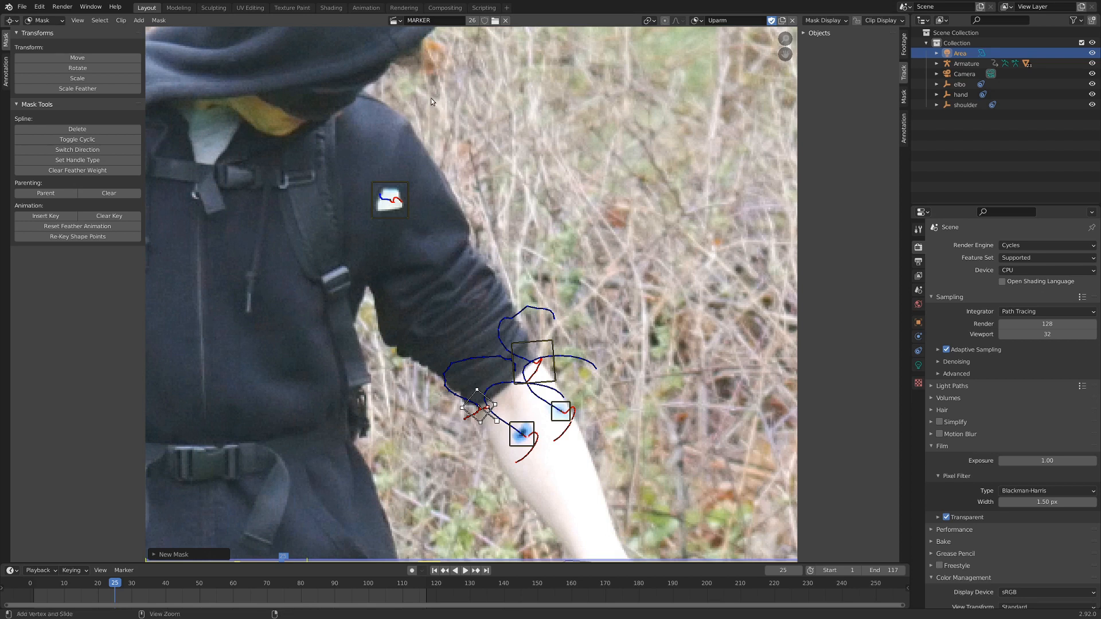
Draw the mask spline around the upper arm, from above the shoulder across the chest to the inner and outer cuff corners.
ctrl+click(433, 50)
mouse_move(273, 222)
ctrl+mouse_down()
mouse_move(268, 195)
mouse_move(259, 233)
ctrl+mouse_up()
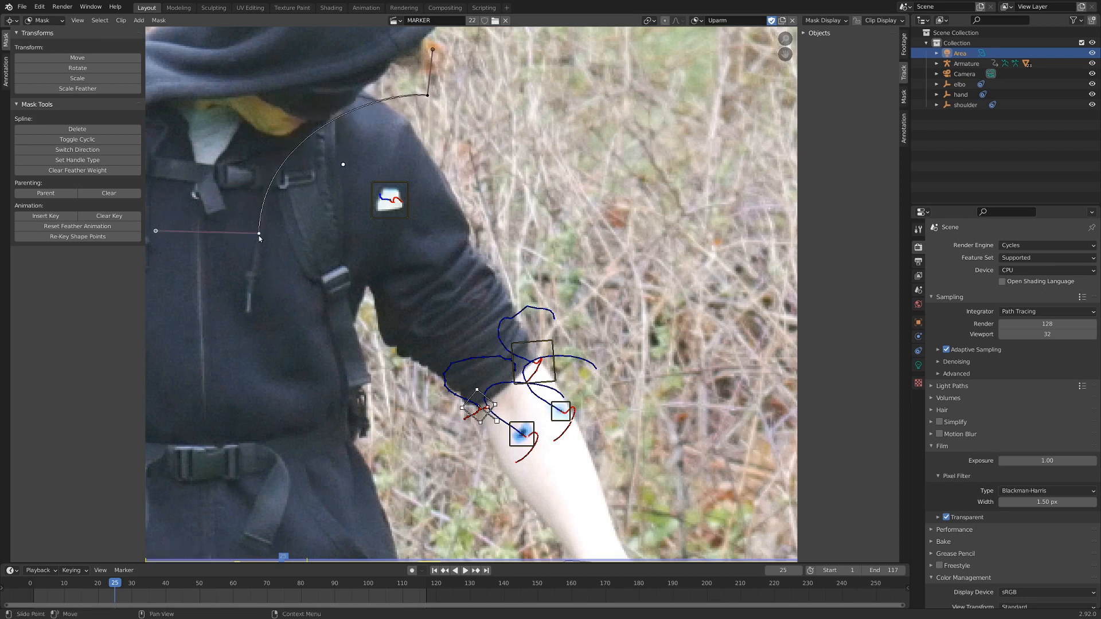
mouse_move(434, 399)
ctrl+mouse_down()
mouse_move(467, 421)
mouse_move(442, 395)
ctrl+mouse_up()
scroll(447, 367, up, 3)
middle_drag(448, 367, 421, 262)
drag(395, 326, 458, 357)
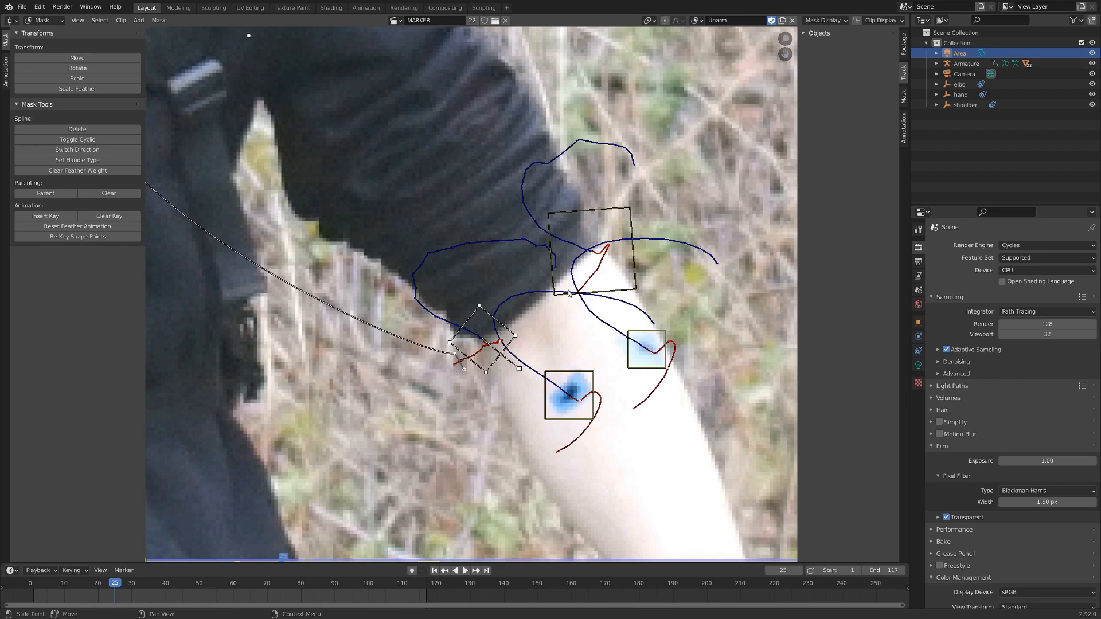
ctrl+drag(610, 229, 614, 231)
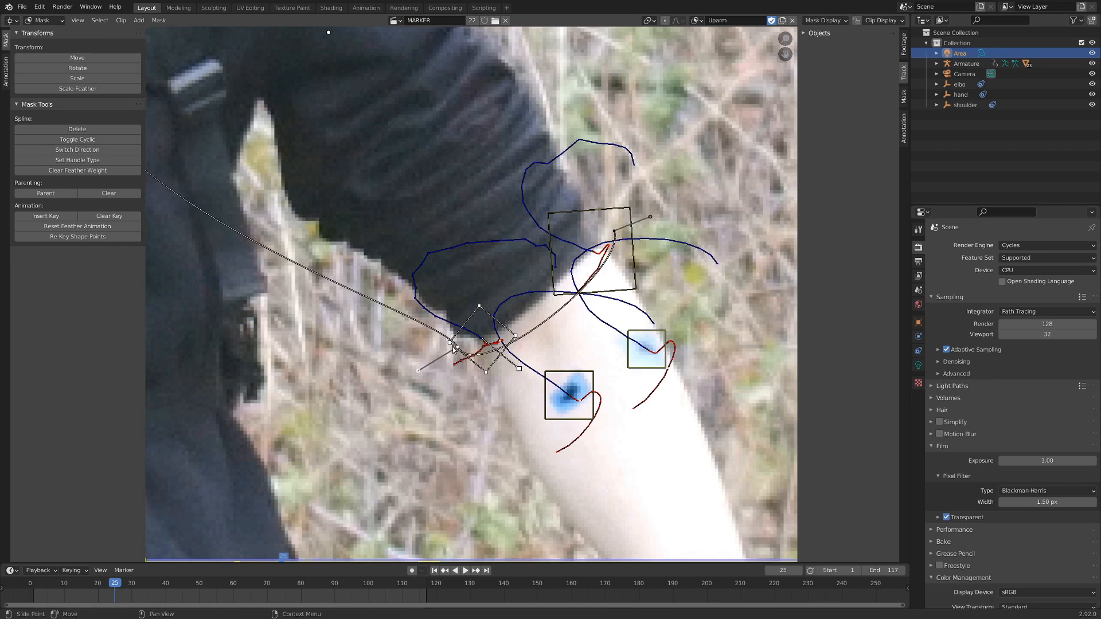
Close the upper-arm mask spline from the outer cuff point back to the shoulder point.
scroll(454, 348, down, 3)
scroll(455, 348, up, 3)
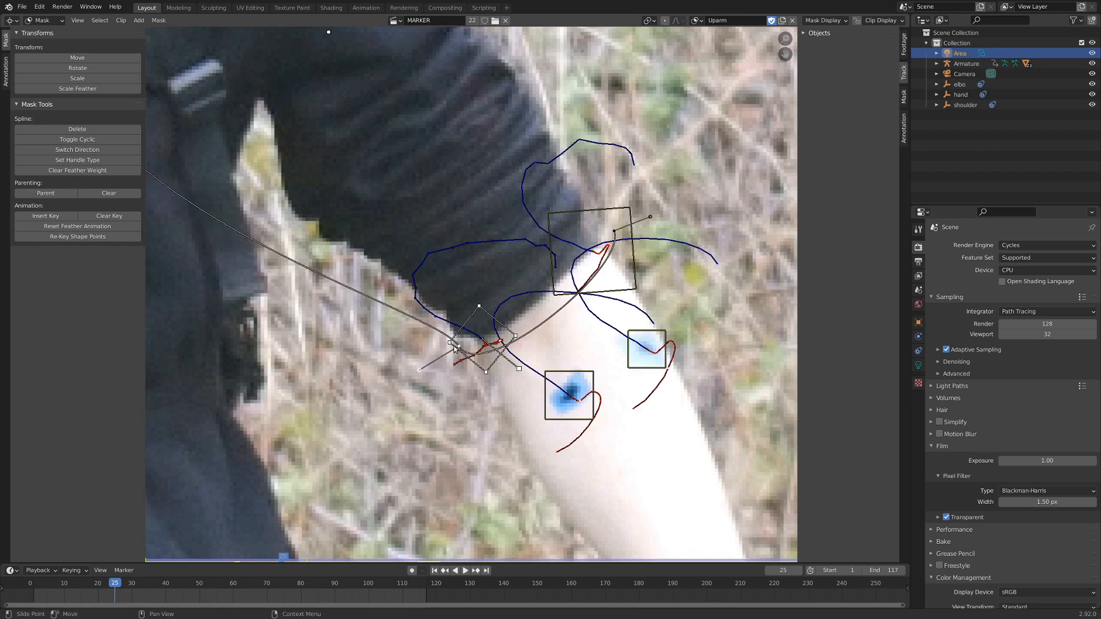
click(614, 232)
scroll(613, 233, down, 3)
middle_drag(612, 234, 503, 258)
key(alt+c)
scroll(518, 341, up, 1)
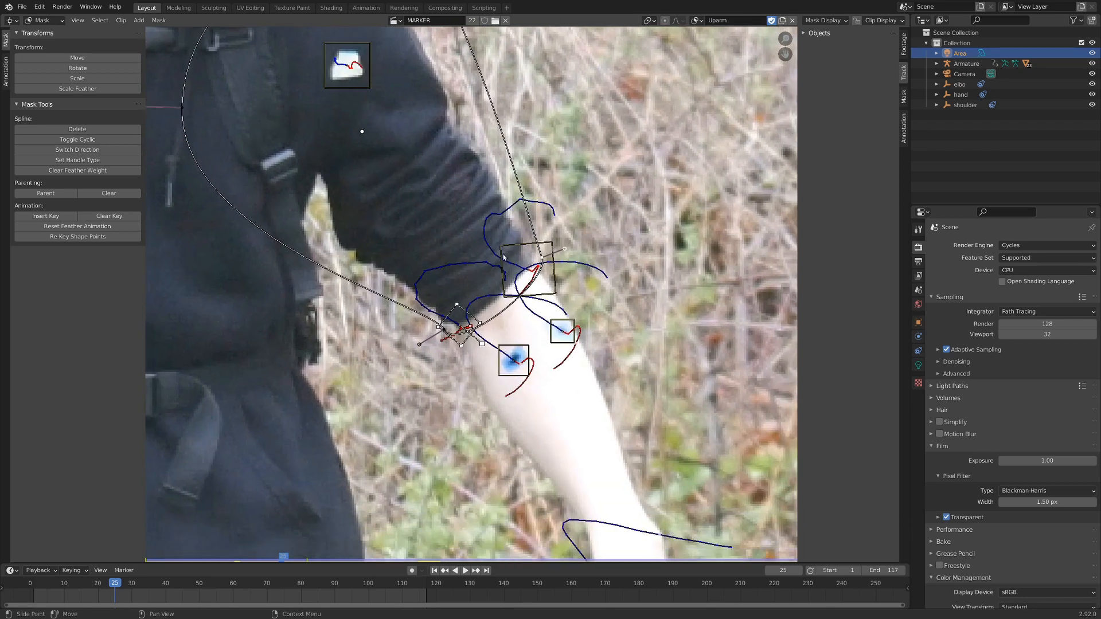
Parent the mask's inner cuff point to the inner cuff marker and its outer cuff point to the outer cuff marker.
scroll(504, 258, up, 2)
click(449, 313)
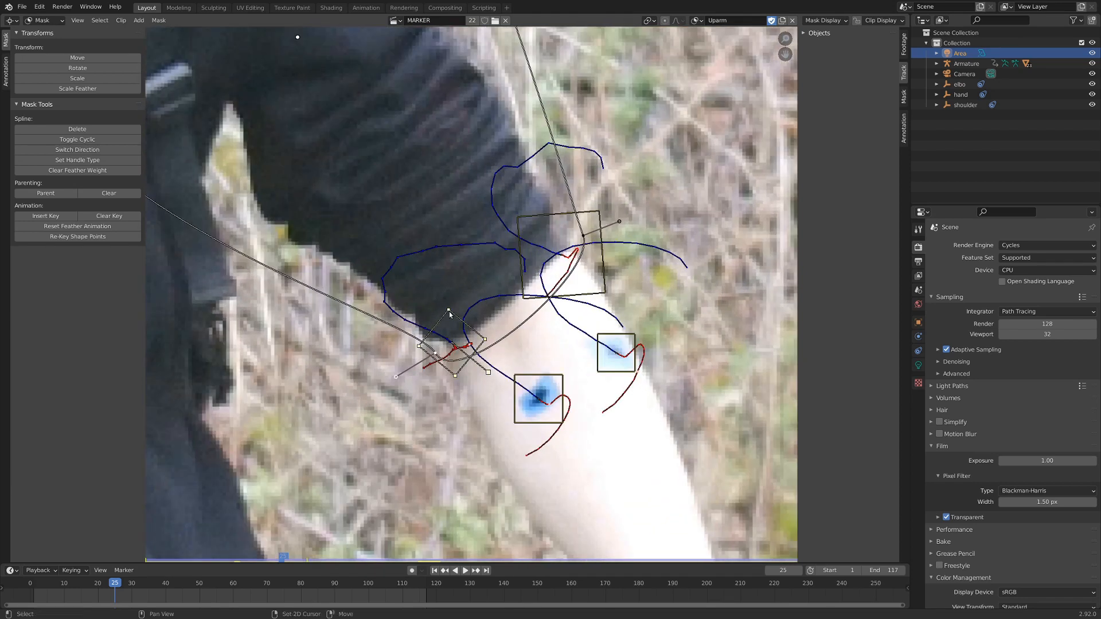
key(ctrl+p)
shift+click(448, 310)
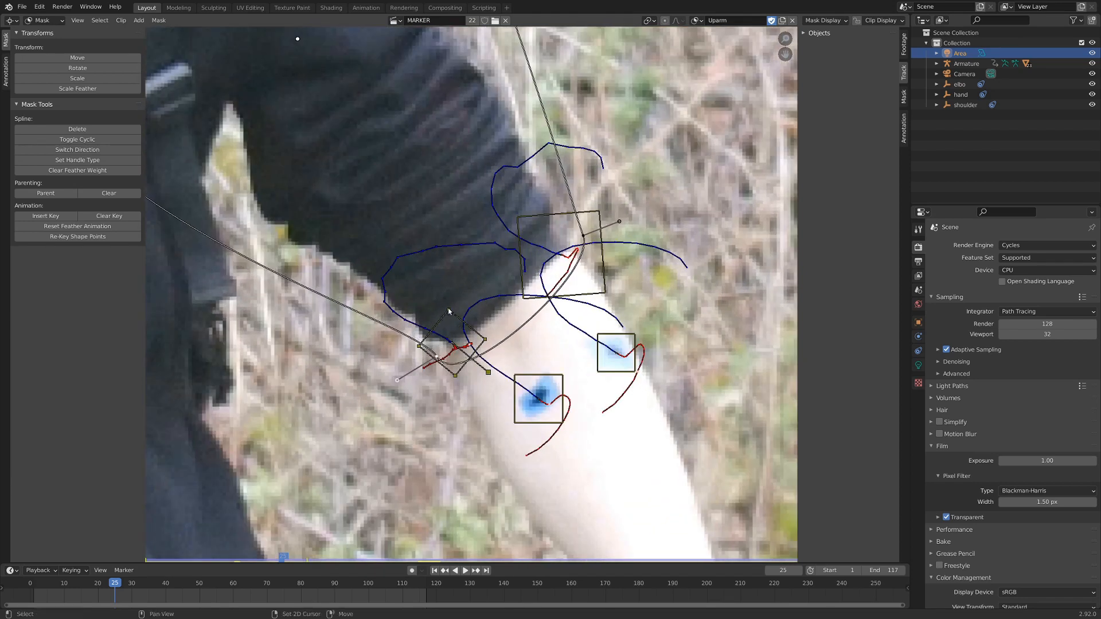
shift+click(448, 311)
shift+click(575, 247)
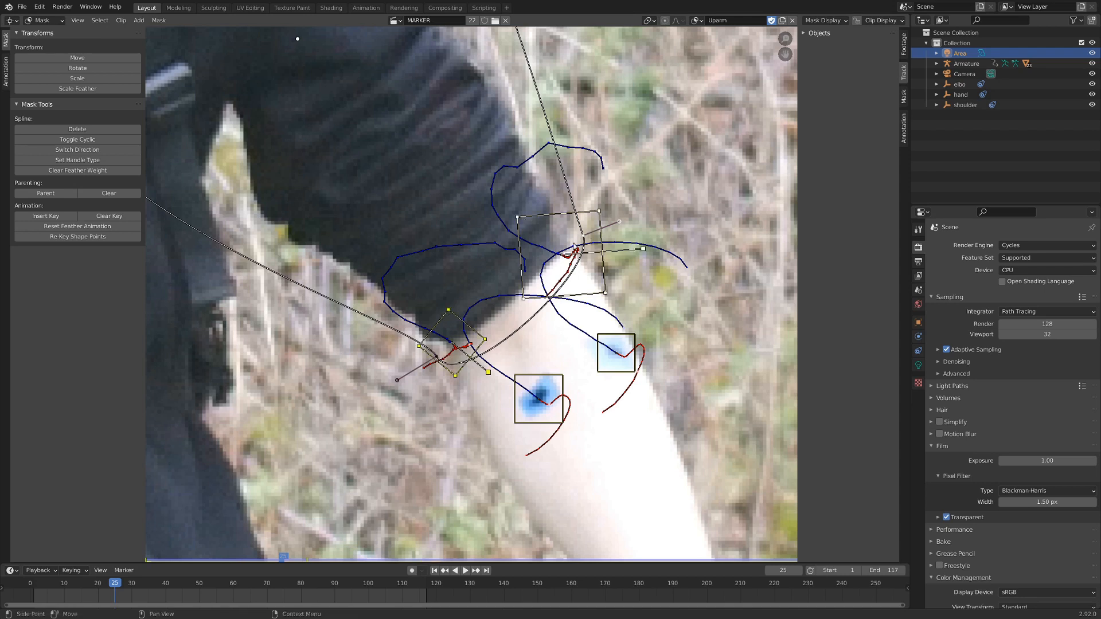
Parent the mask's chest and shoulder points to the shoulder patch marker and play the clip to check the mask.
scroll(596, 418, down, 3)
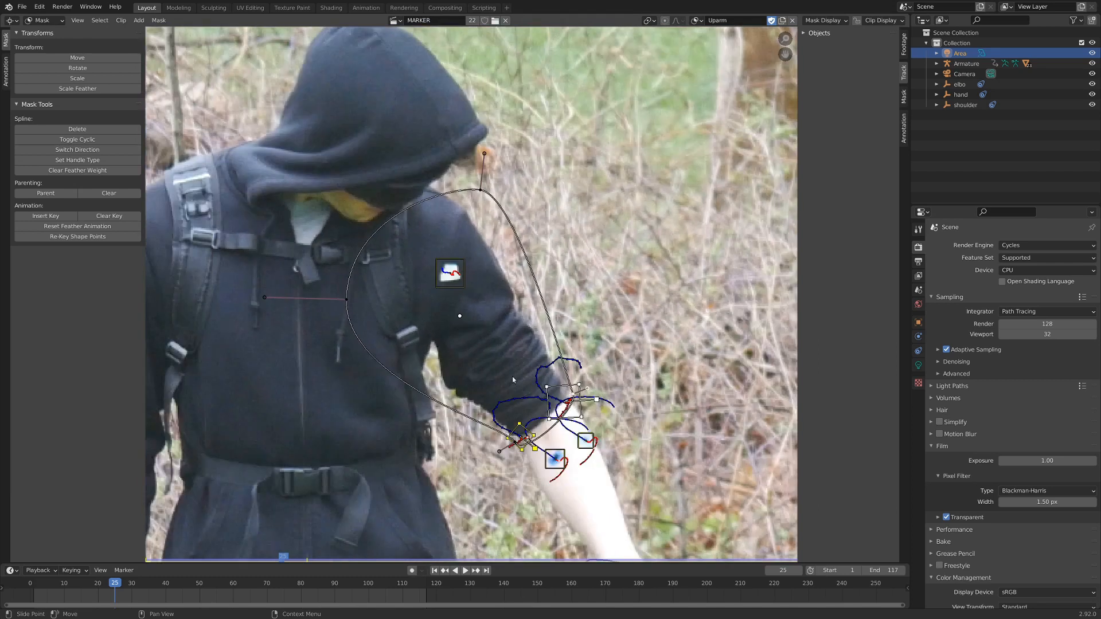
drag(364, 304, 366, 300)
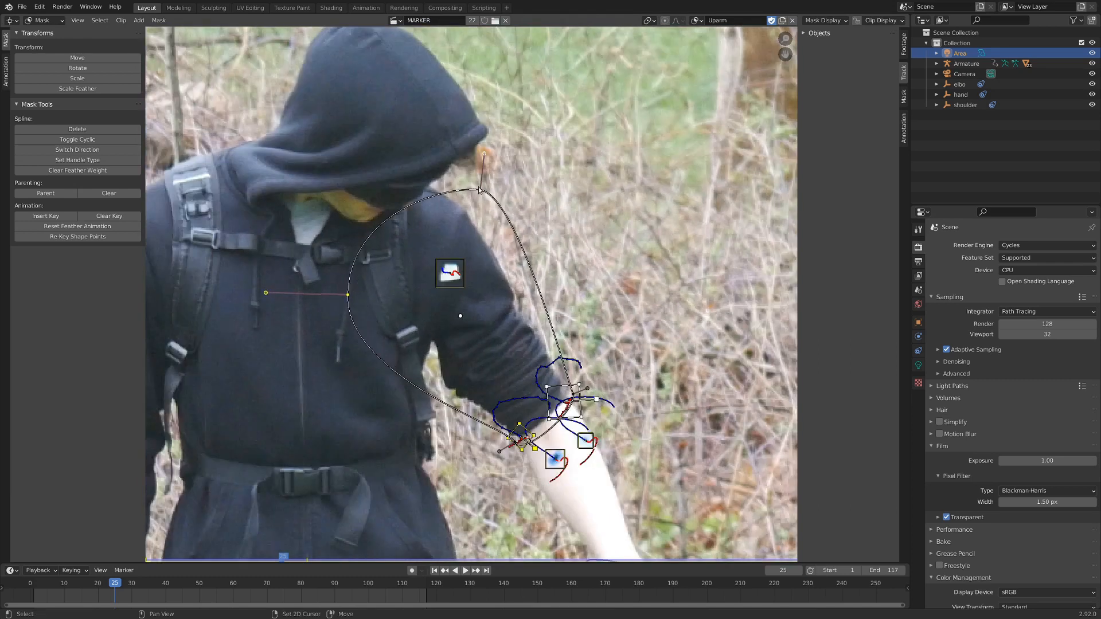
click(443, 280)
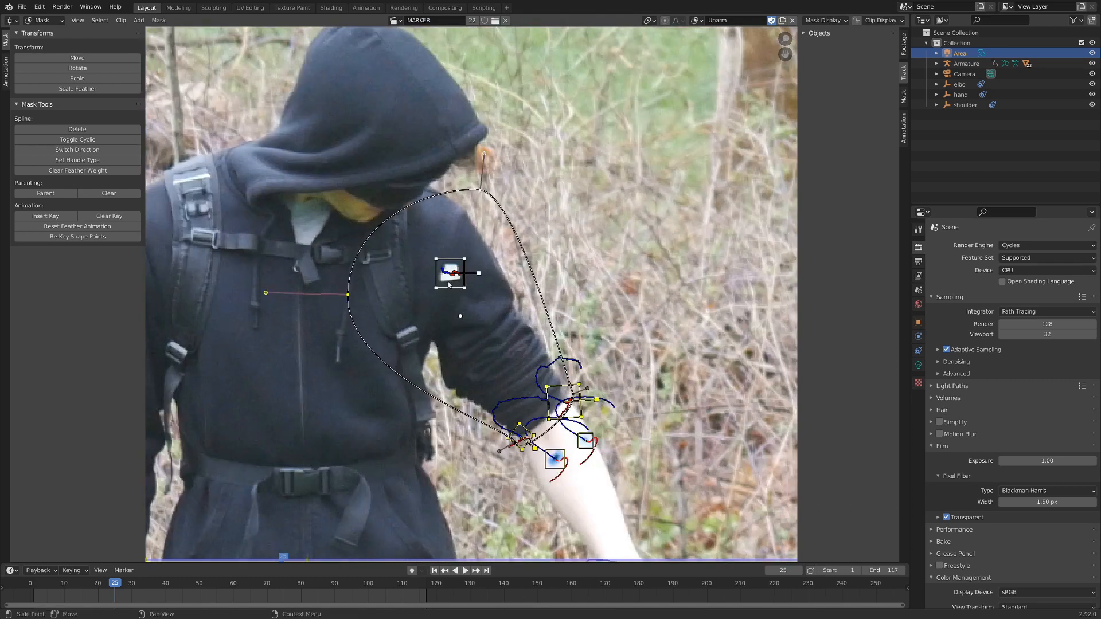
key(space)
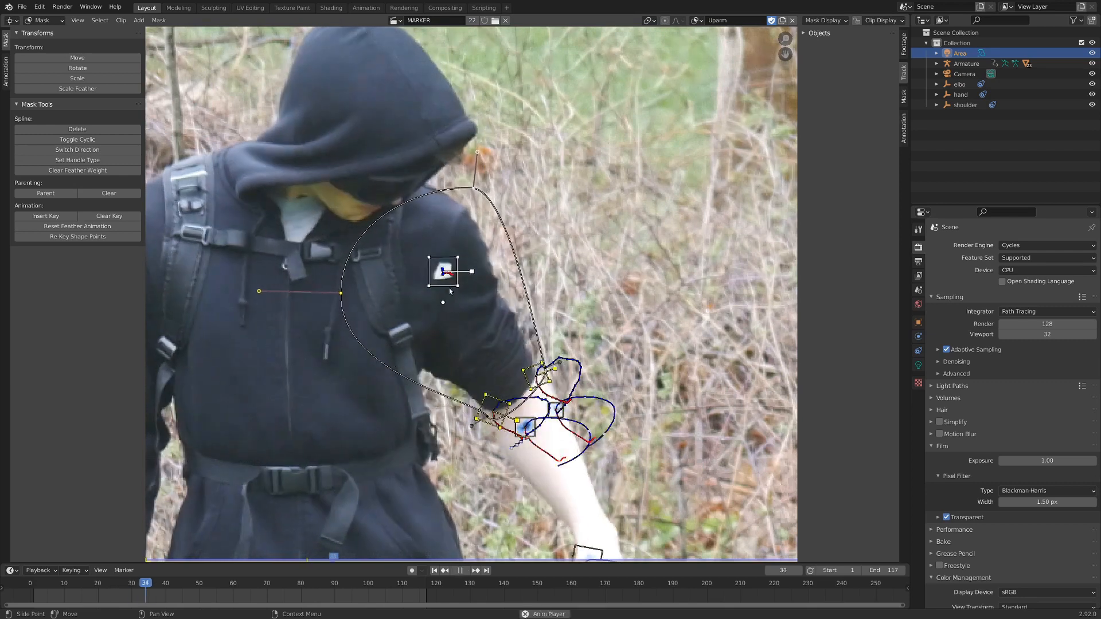
Hide the four tracking markers around the sleeve cuff and elbow and return to mask editing.
scroll(468, 258, up, 5)
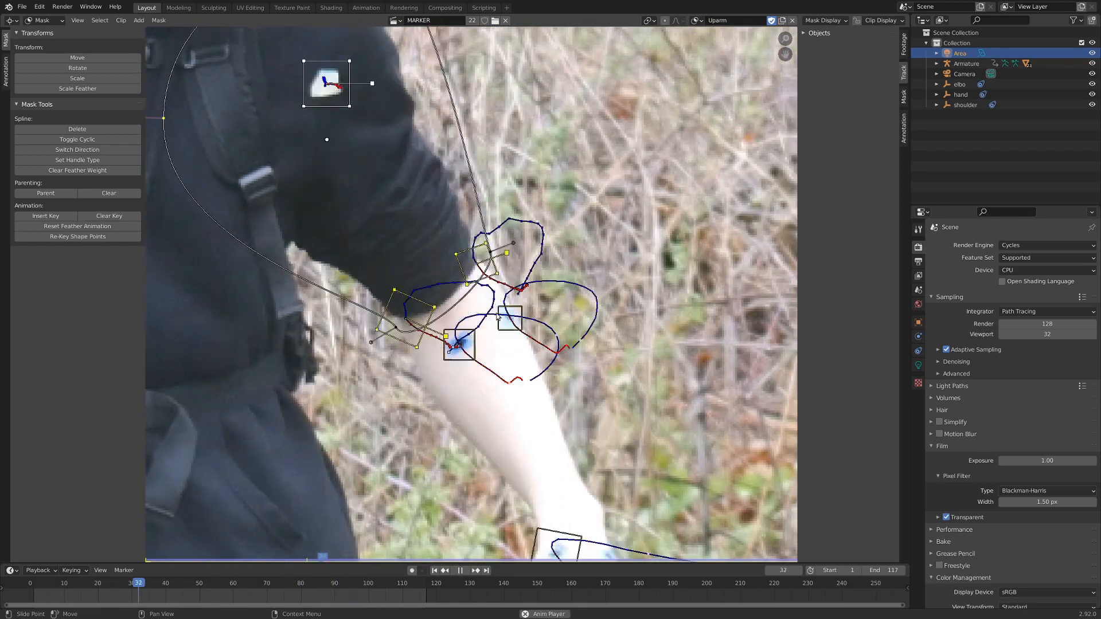
key(space)
key(Tab)
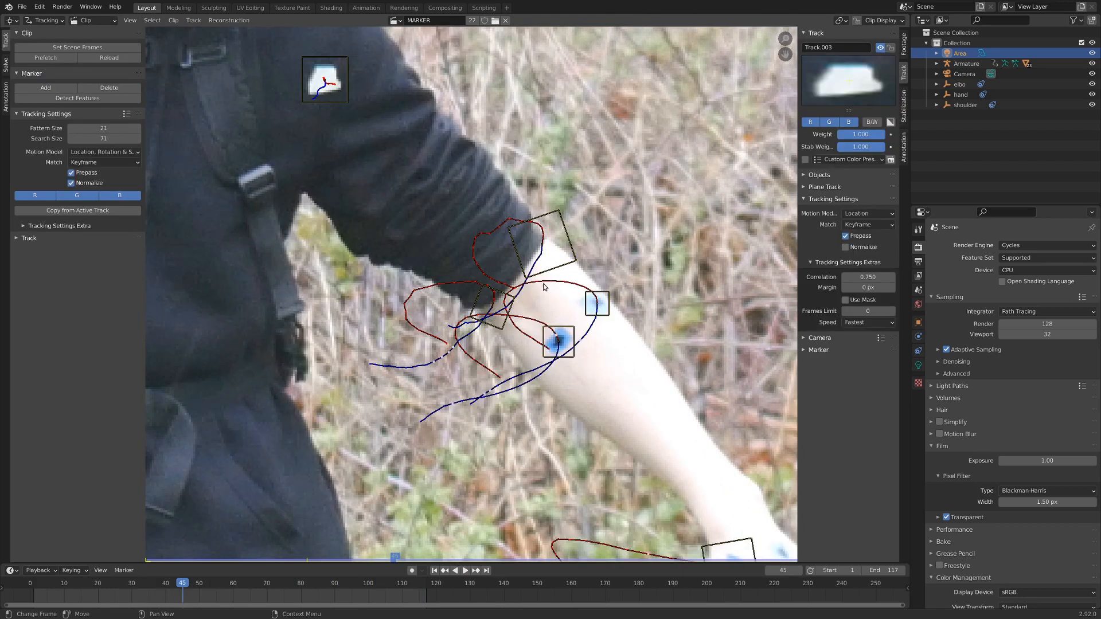
drag(409, 192, 644, 403)
key(h)
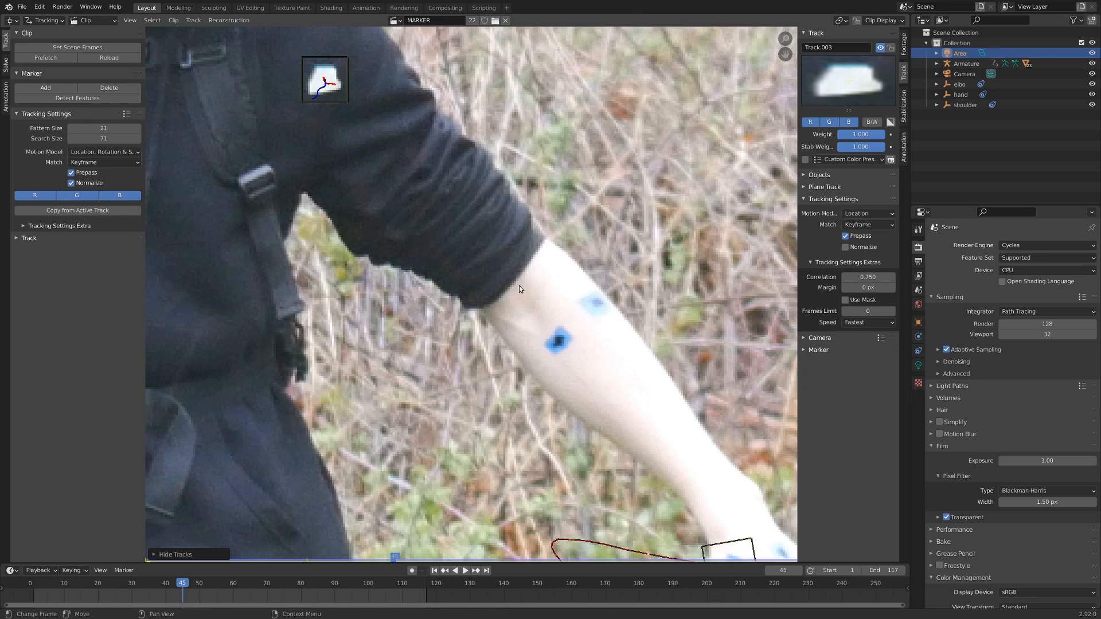
key(Tab)
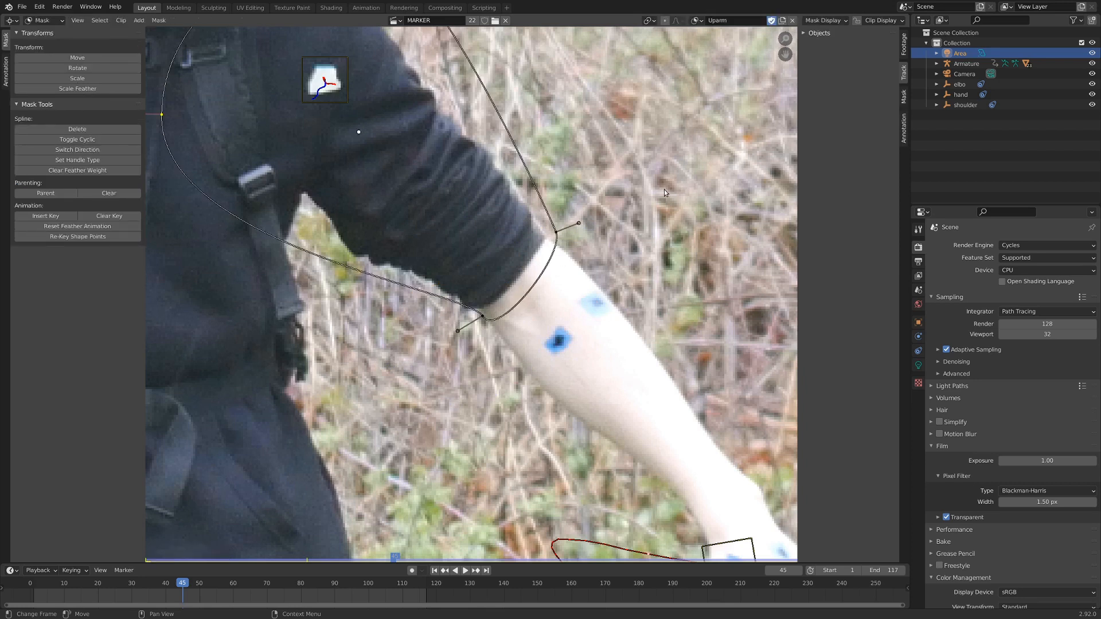
Check the mask edge along the sleeve cuff throughout the clip and nudge the mask point above the shoulder outward.
scroll(516, 293, up, 2)
alt+scroll(423, 318, up, 18)
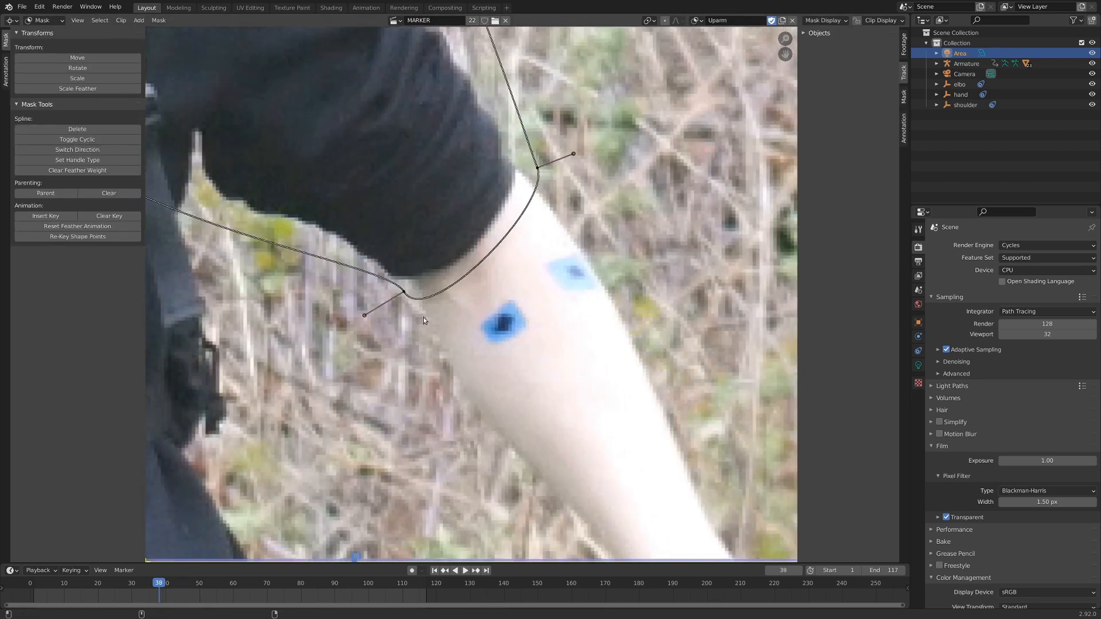
alt+scroll(381, 342, up, 18)
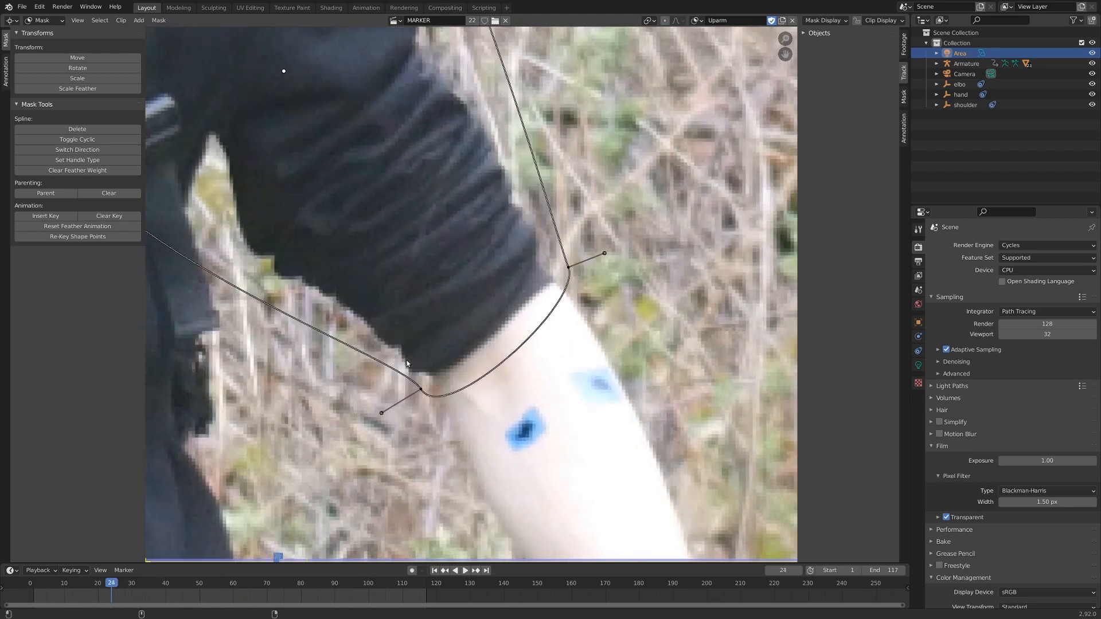
key(space)
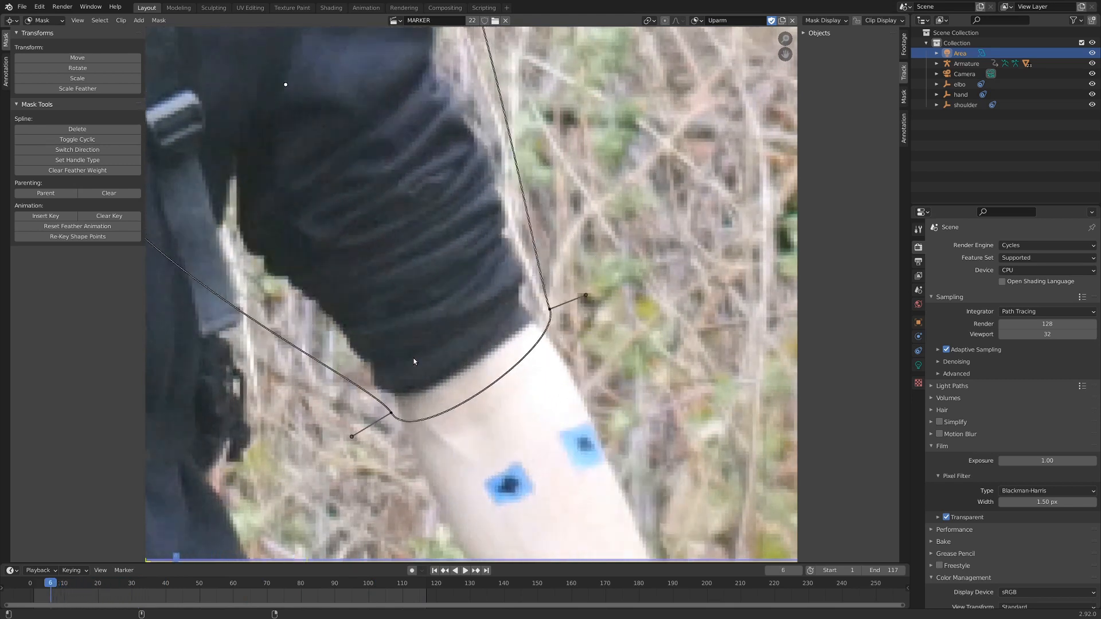
scroll(459, 349, down, 5)
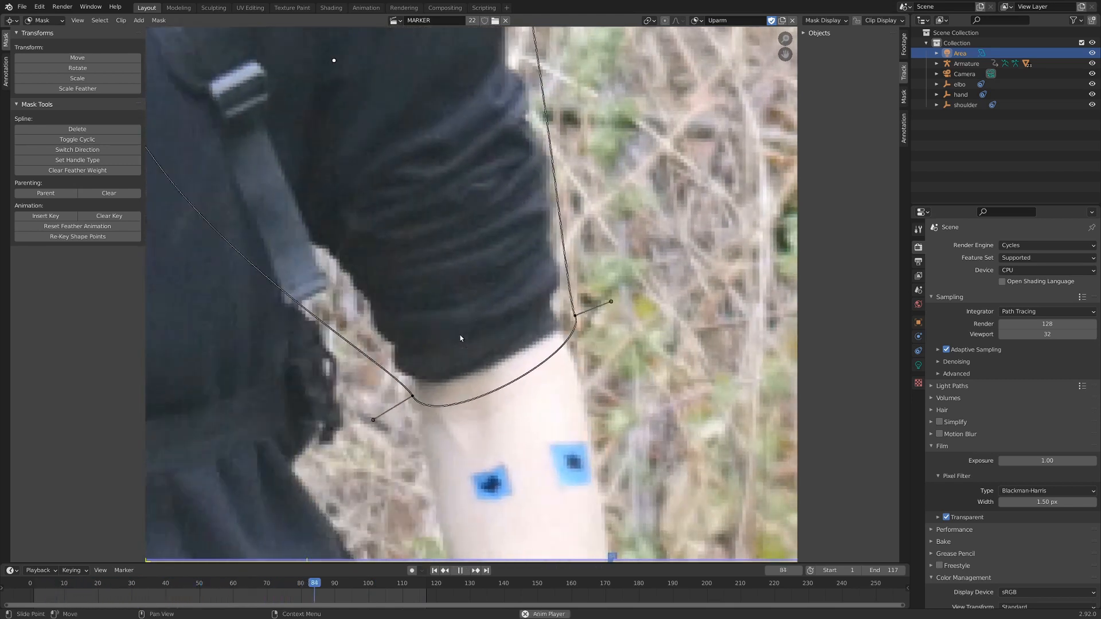
key(space)
drag(462, 106, 480, 99)
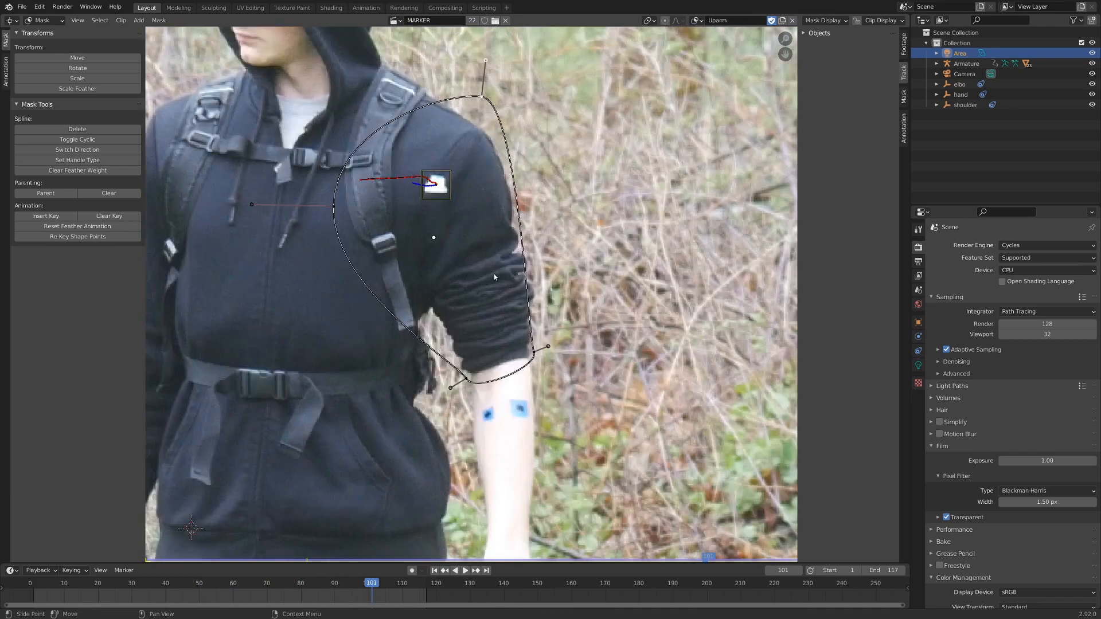
In the Compositing workspace, duplicate the arm mask node, place the copy above the Mix node and render frame 101.
click(445, 8)
middle_drag(595, 321, 595, 324)
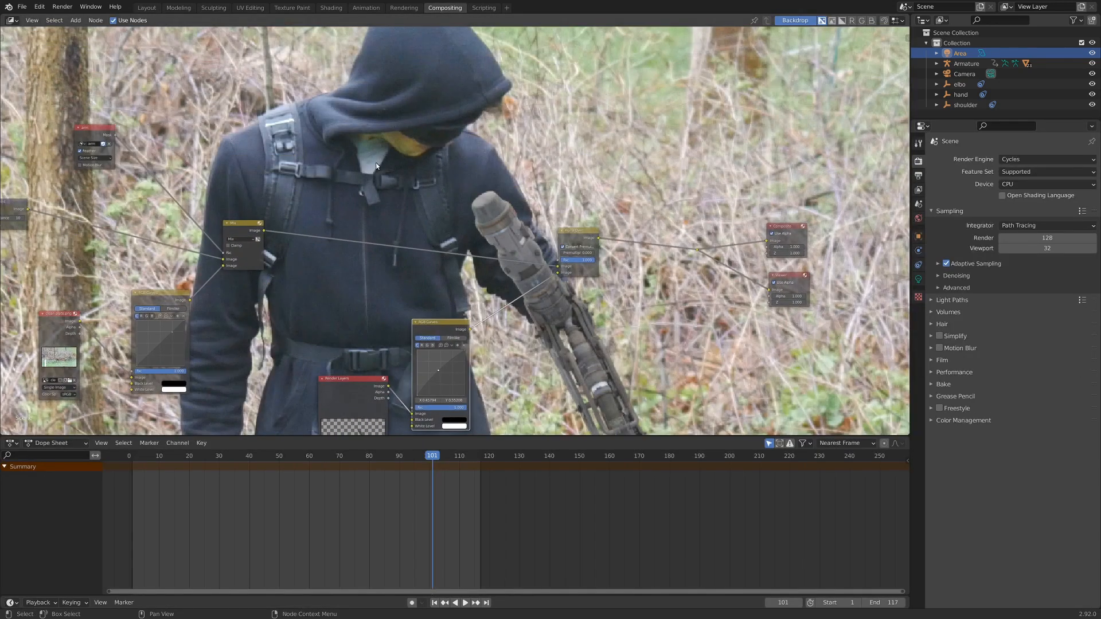
middle_drag(368, 155, 375, 236)
click(95, 211)
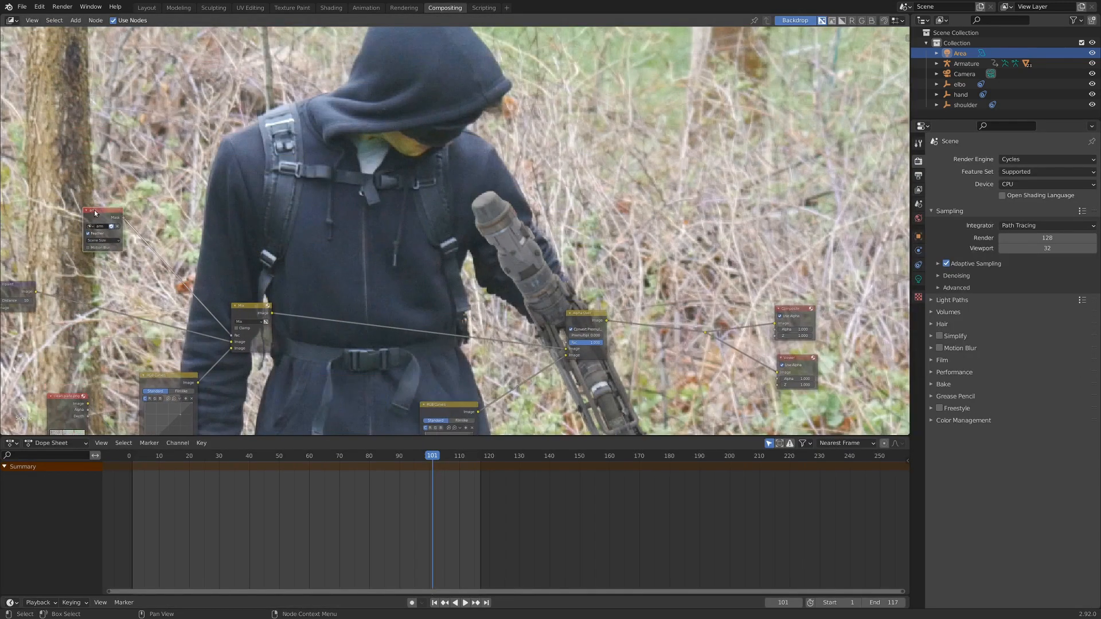
key(shift+d)
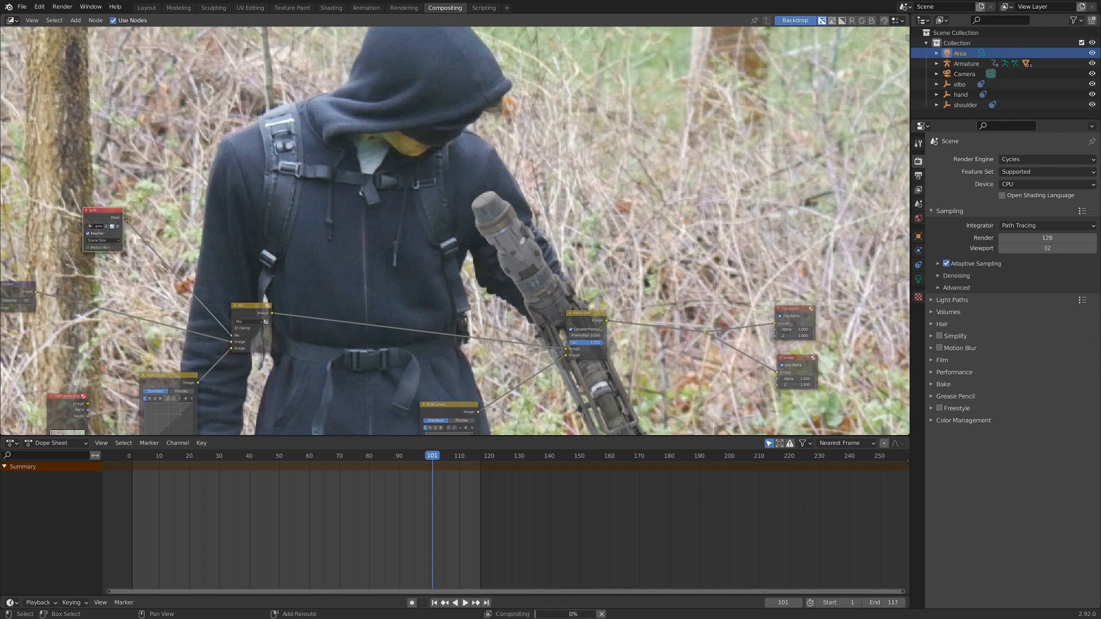
click(328, 199)
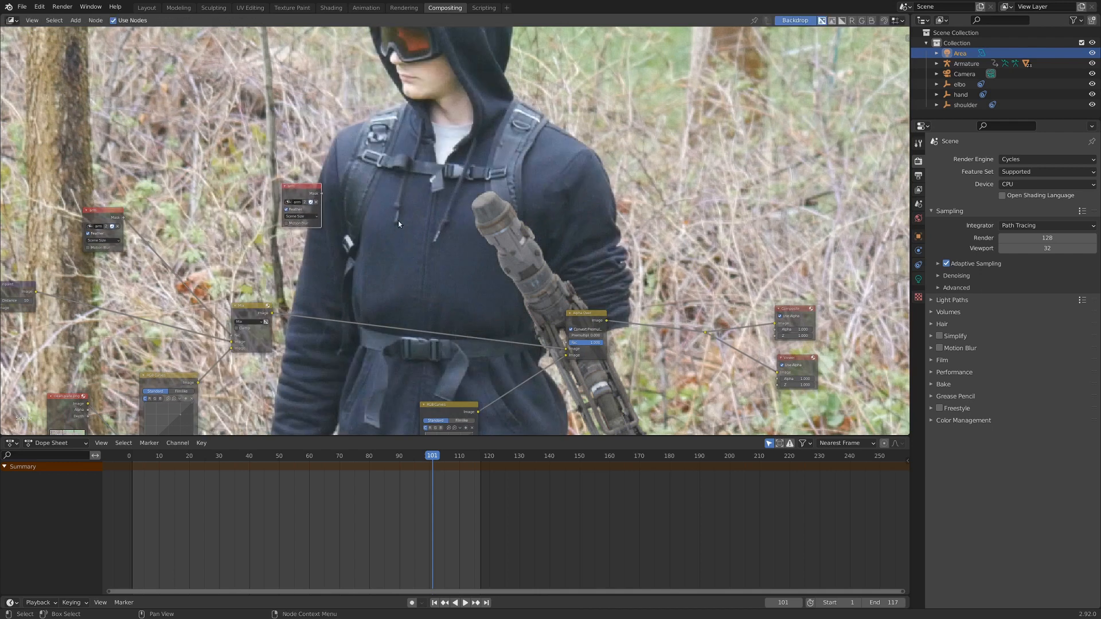
key(F12)
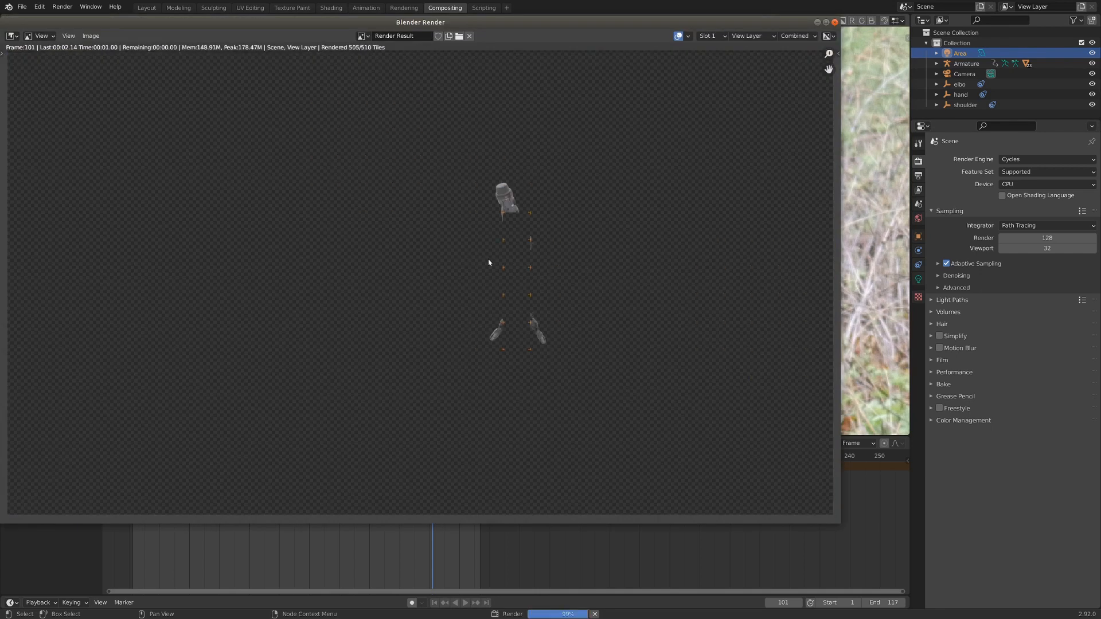
key(Escape)
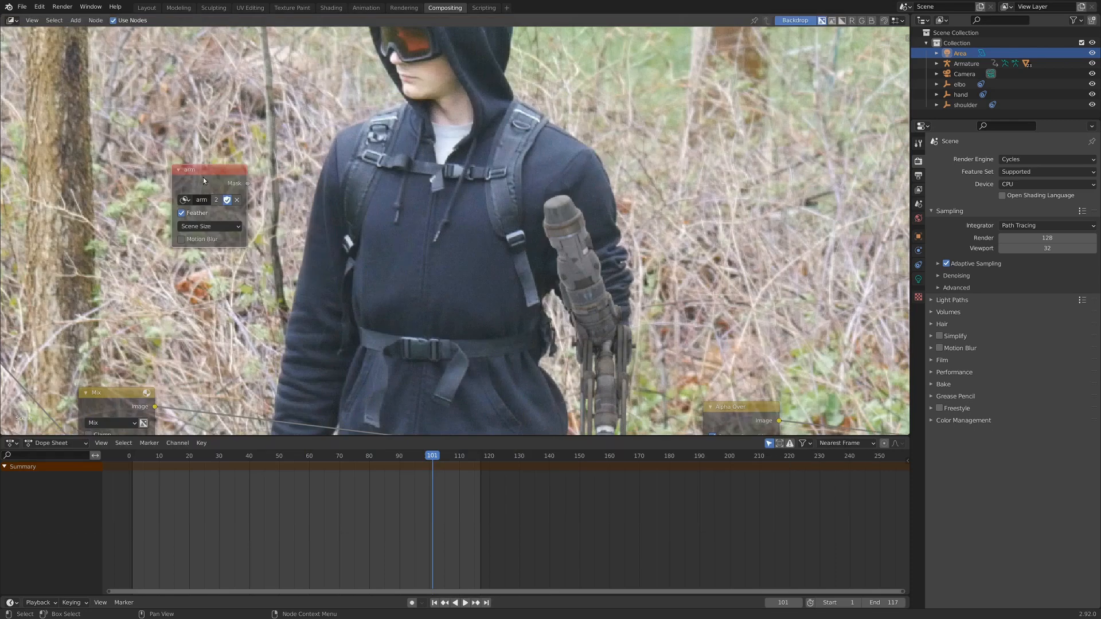
Duplicate the unconnected arm mask node, assign the Uparm mask to the copy and place it above the original.
drag(203, 177, 277, 215)
key(shift+d)
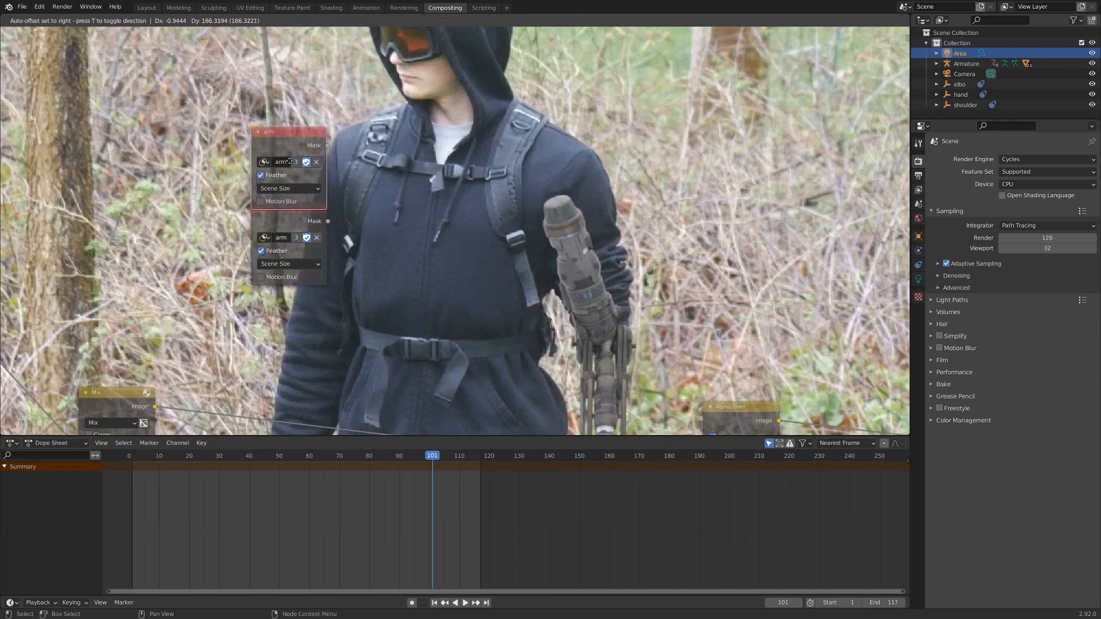
click(285, 151)
click(259, 149)
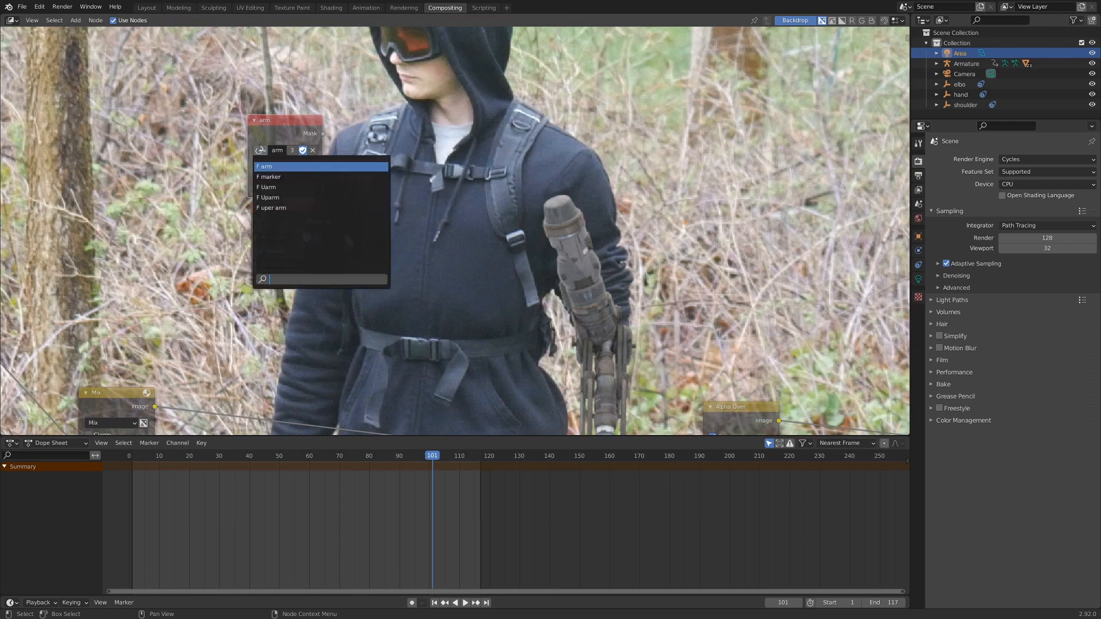
click(304, 194)
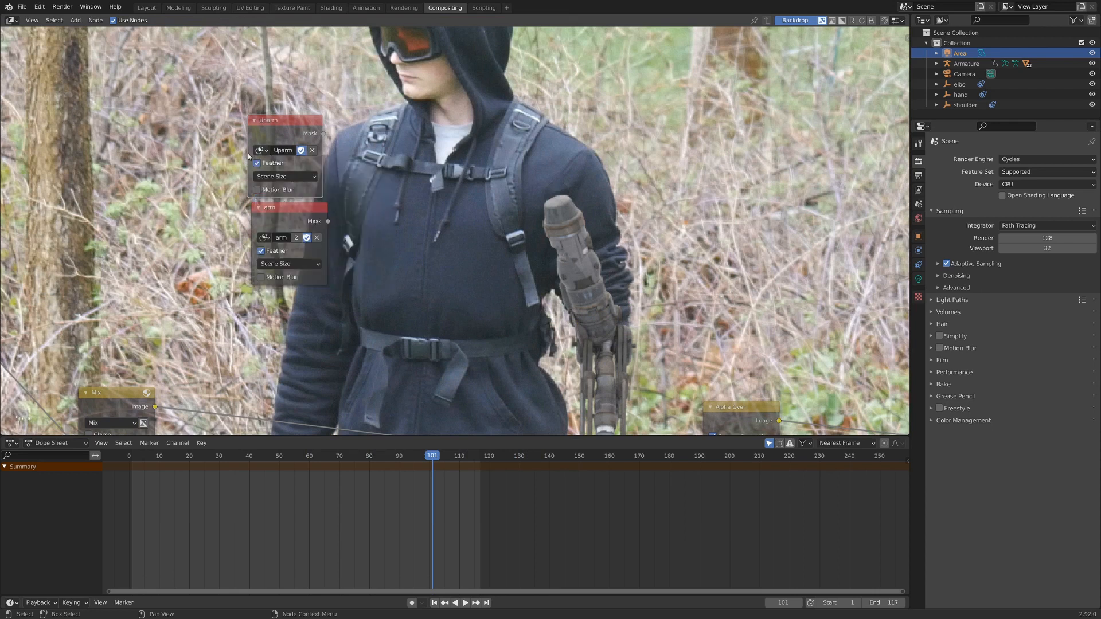
click(260, 151)
click(304, 198)
drag(304, 144, 309, 126)
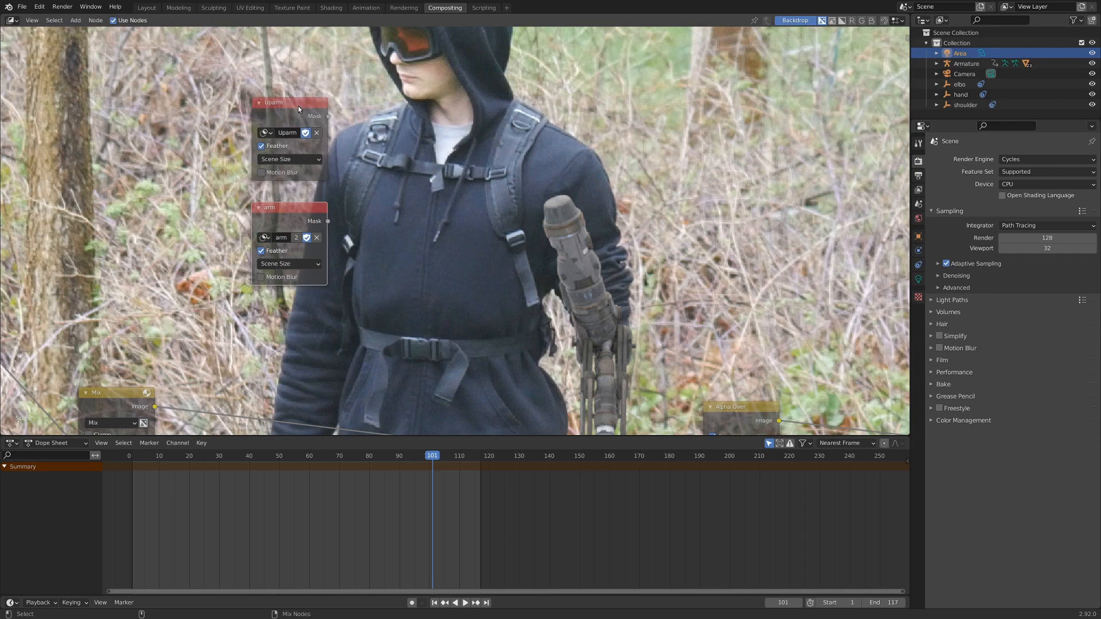
Preview the Uparm and arm masks alternately in the viewer and align the two mask nodes one above the other.
ctrl+shift+click(298, 105)
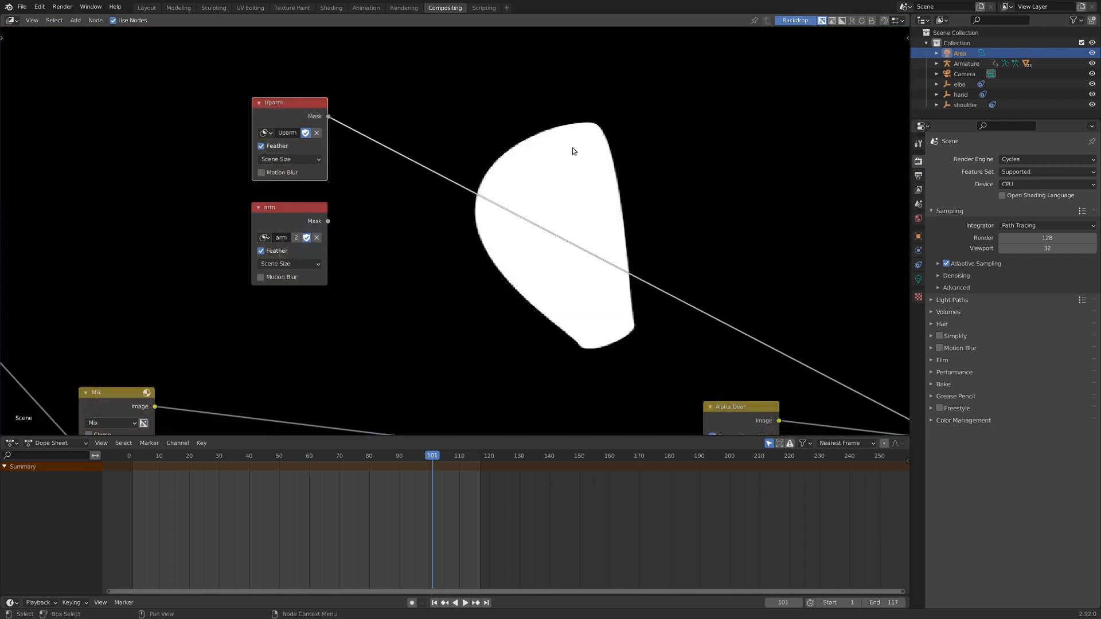
ctrl+shift+click(285, 214)
middle_drag(641, 287, 622, 332)
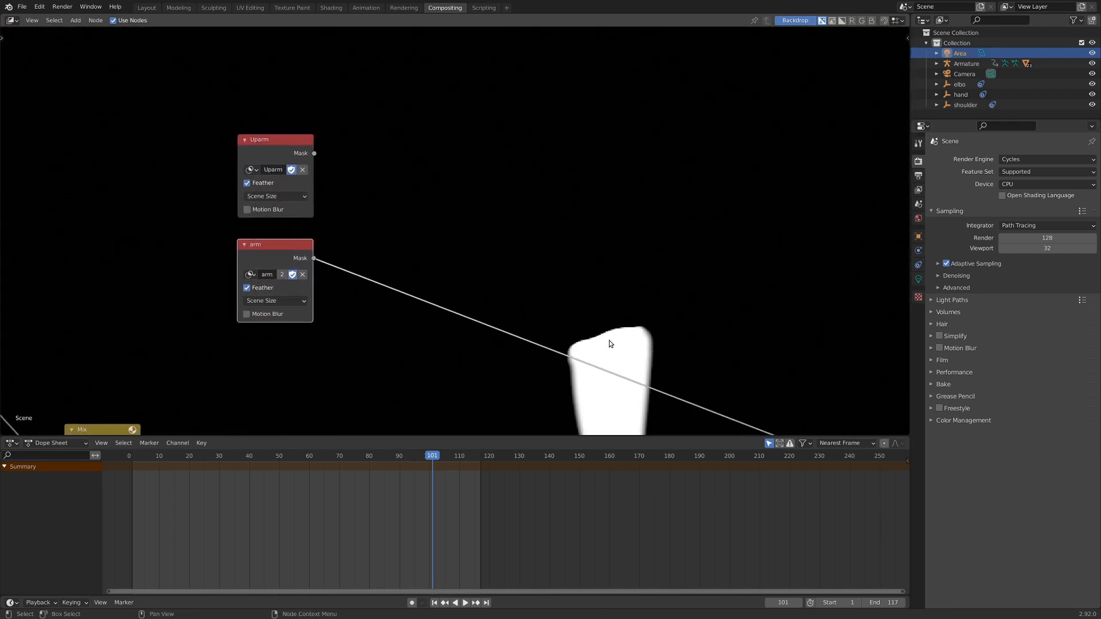
ctrl+shift+click(280, 150)
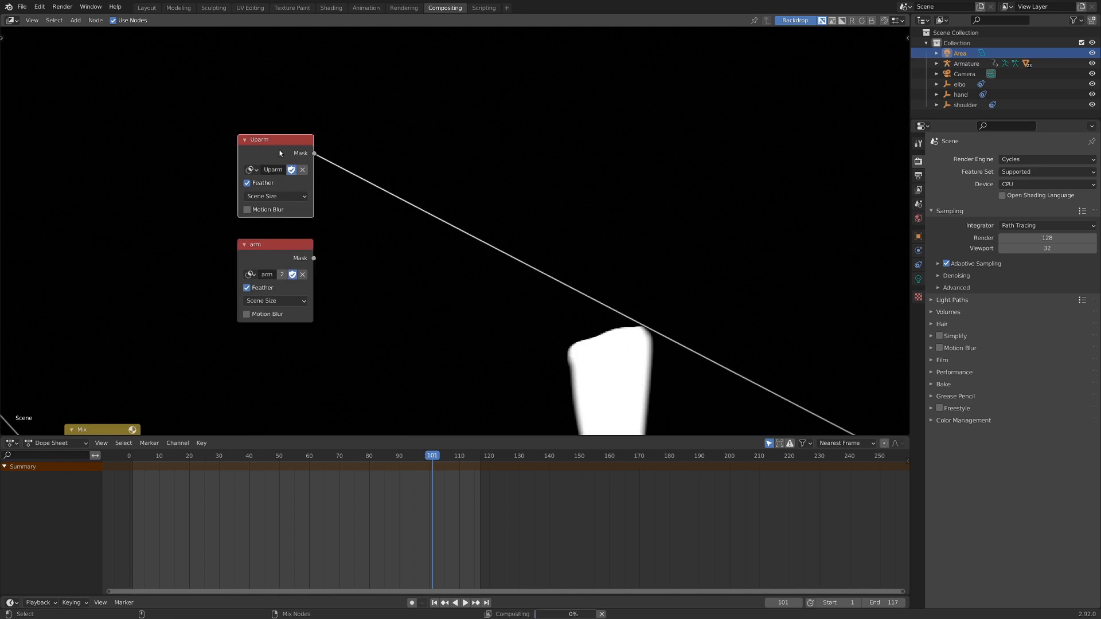
ctrl+shift+click(283, 257)
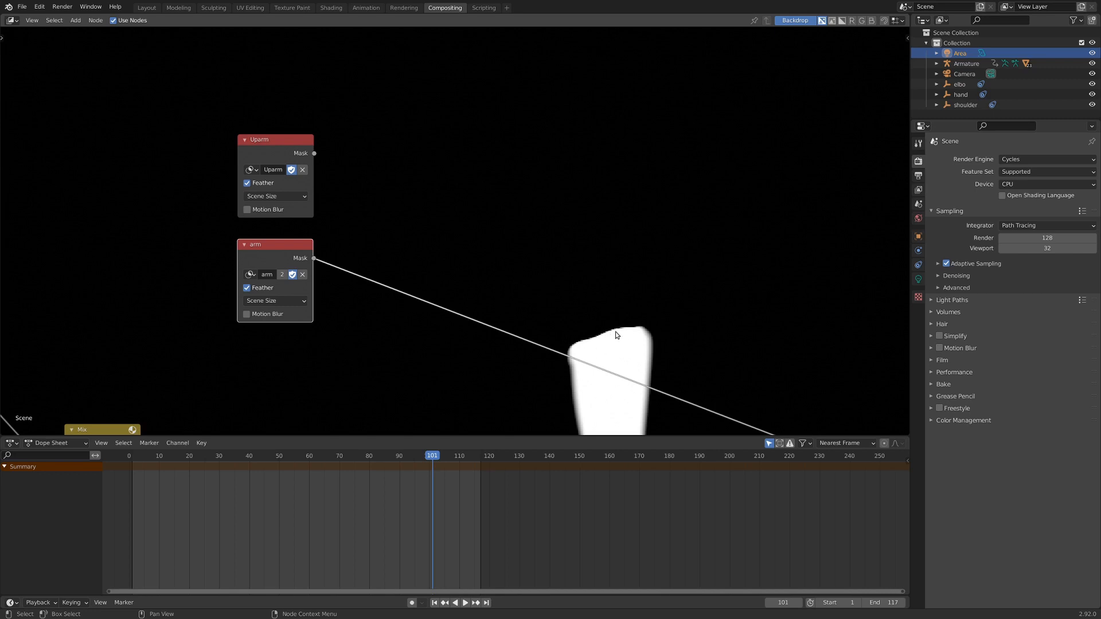
drag(288, 256, 270, 273)
ctrl+shift+click(274, 146)
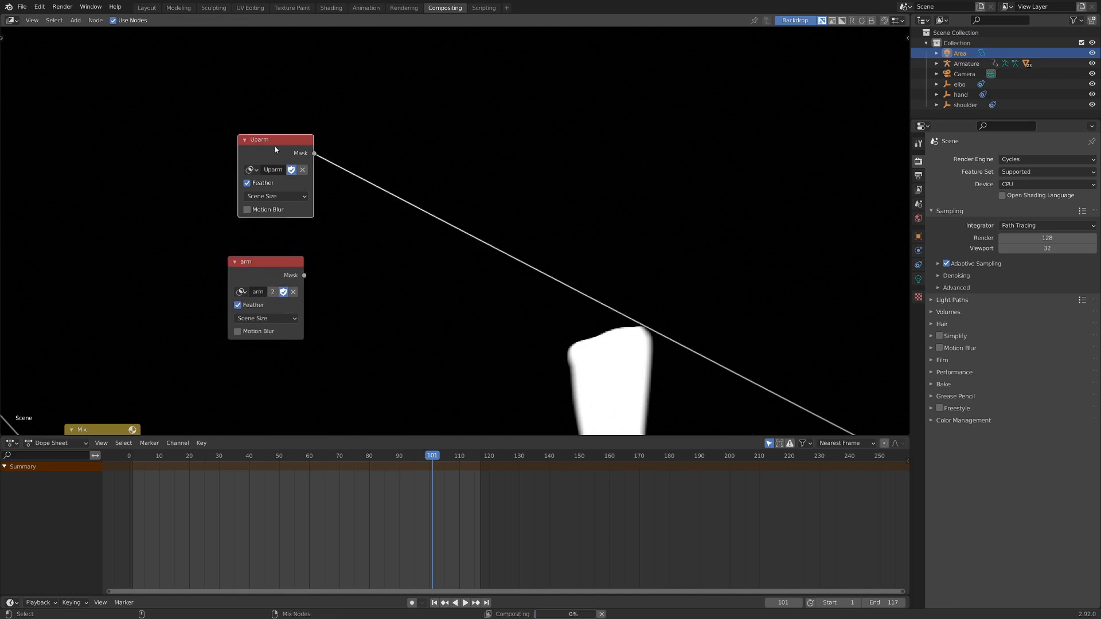
drag(274, 146, 266, 155)
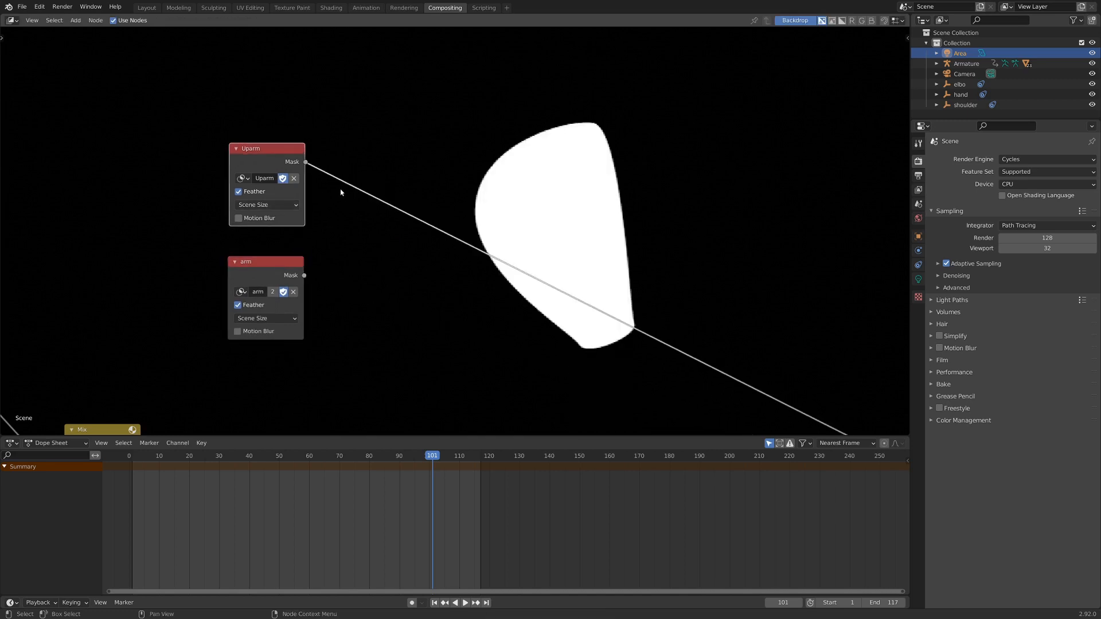
Insert a Mix node after the Uparm mask, connect the arm mask to its second image input and set blending to Subtract.
key(shift+a)
mouse_move(398, 250)
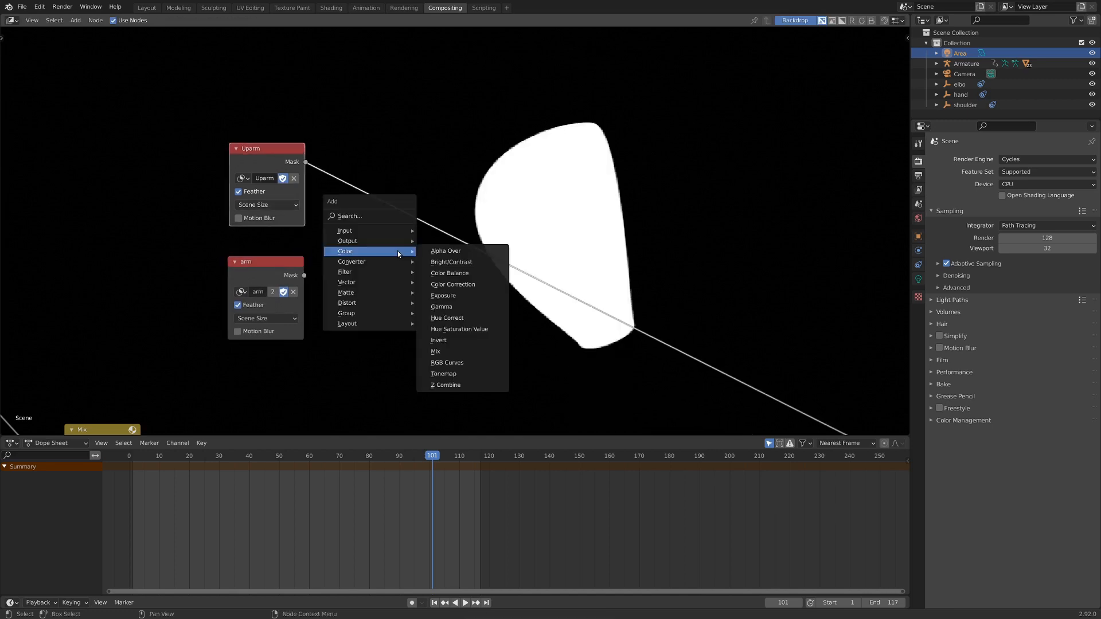
click(446, 352)
click(402, 184)
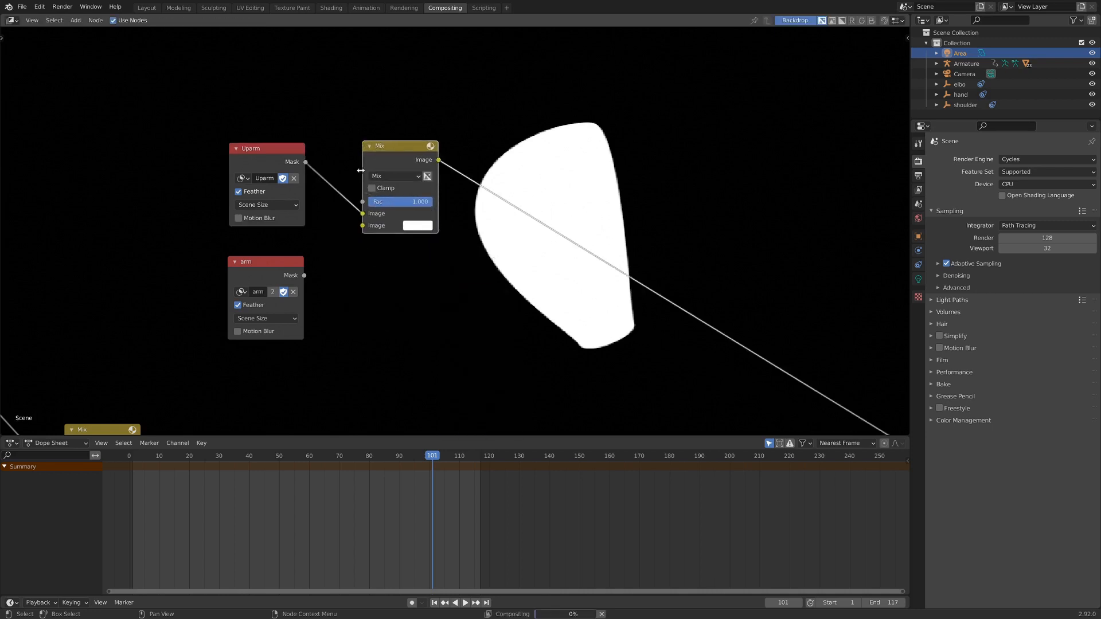
drag(304, 277, 363, 225)
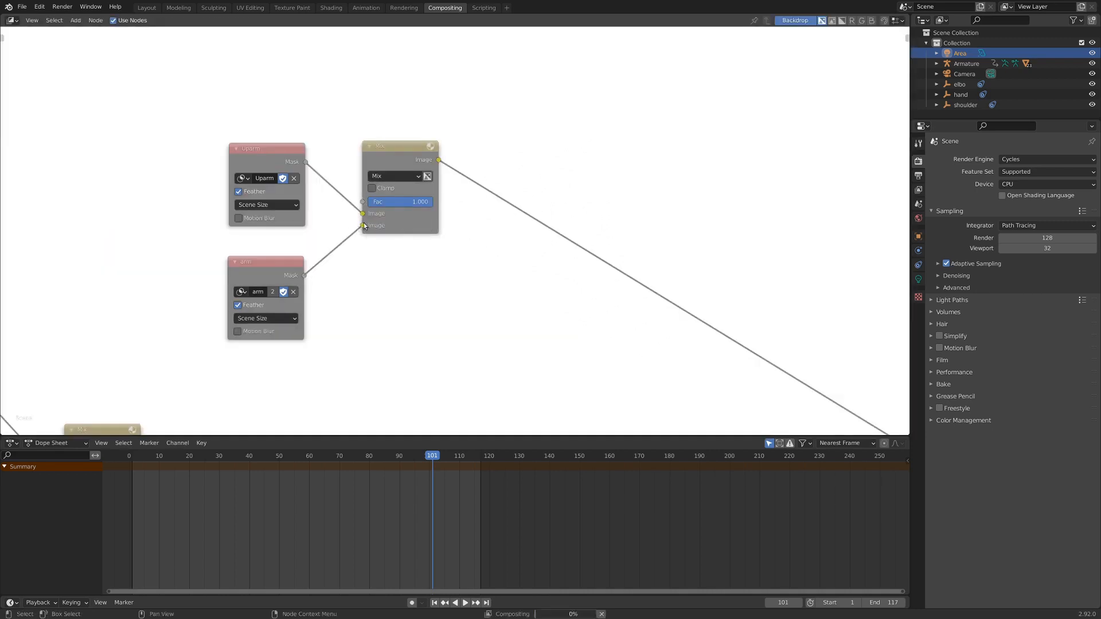
click(389, 176)
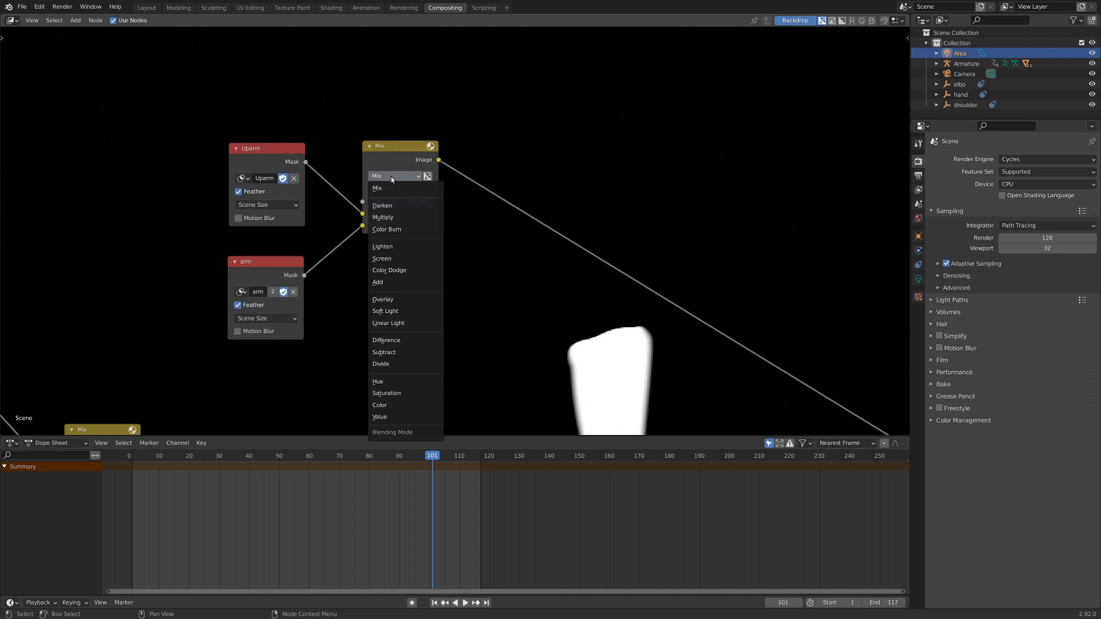
click(404, 352)
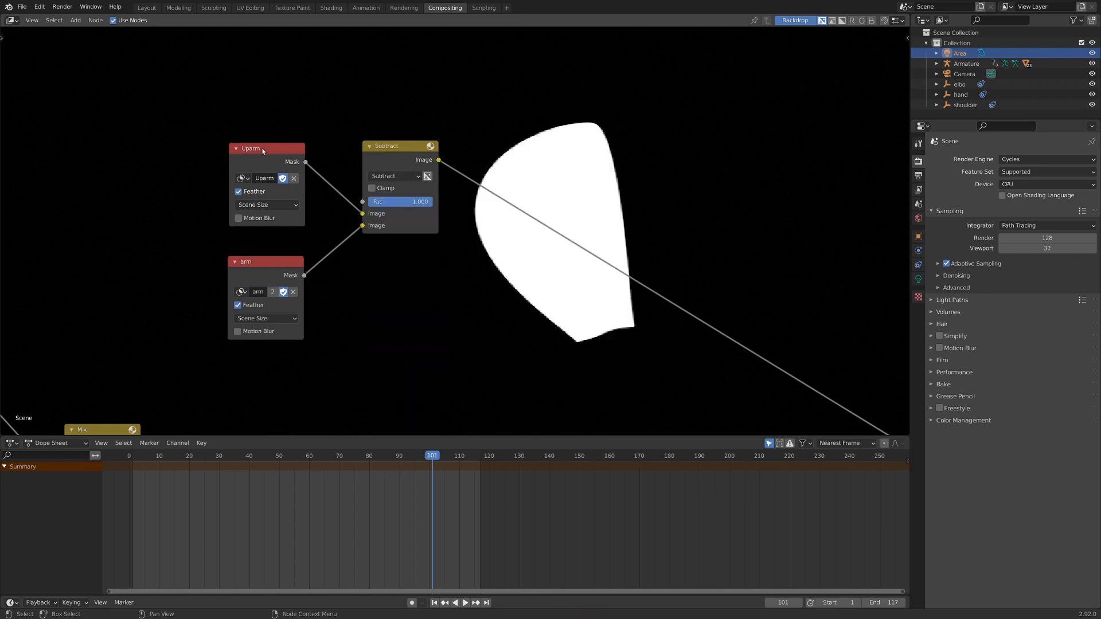
mouse_move(262, 148)
mouse_down()
mouse_move(299, 134)
mouse_move(261, 142)
mouse_up()
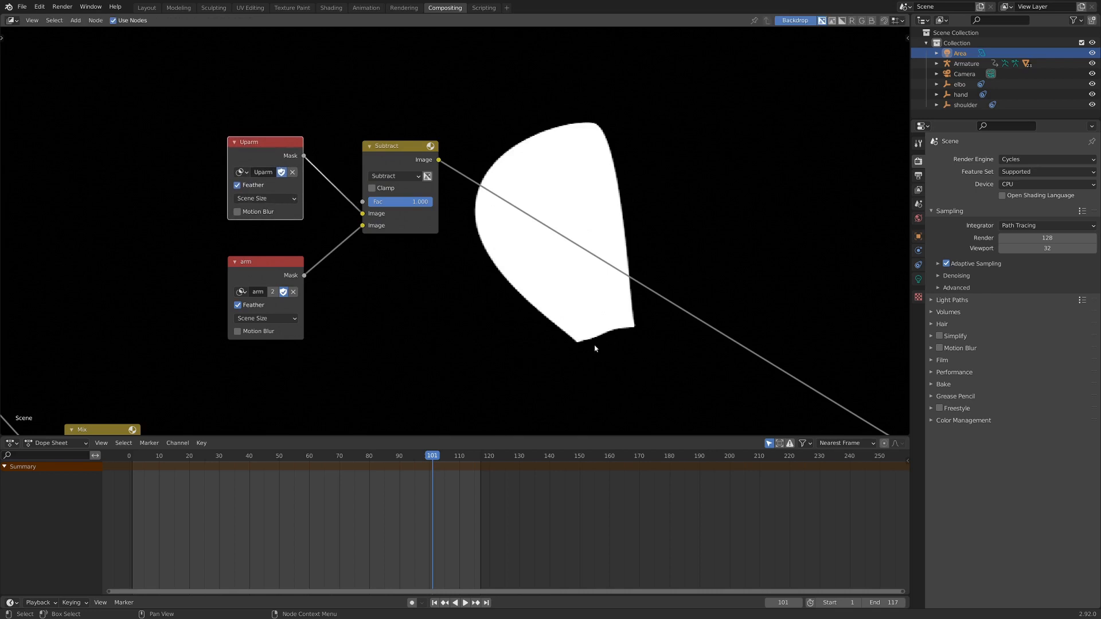
Connect the Subtract output to the Alpha Over node's factor and preview the Alpha Over result in the viewer.
middle_drag(600, 317, 490, 217)
scroll(457, 188, down, 2)
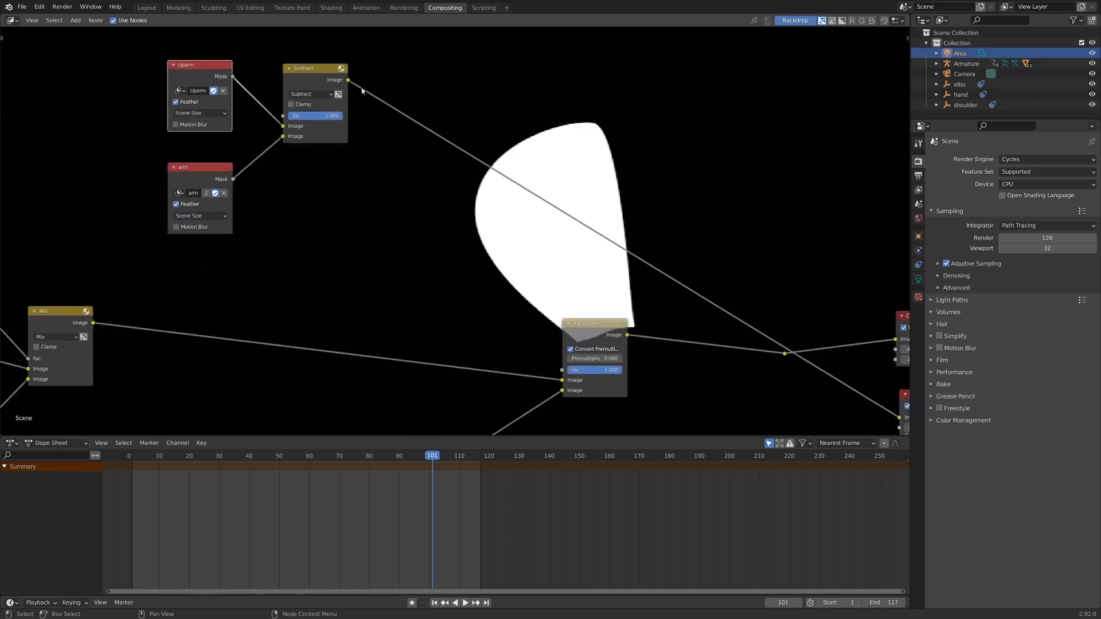
drag(349, 81, 568, 370)
ctrl+shift+click(587, 329)
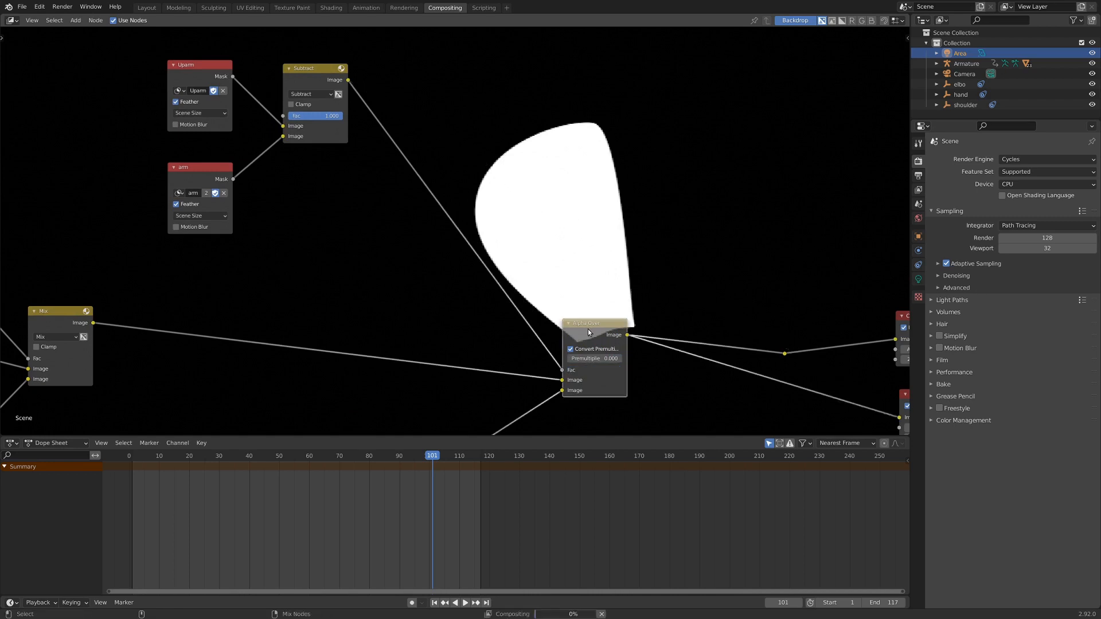
middle_drag(653, 281, 531, 205)
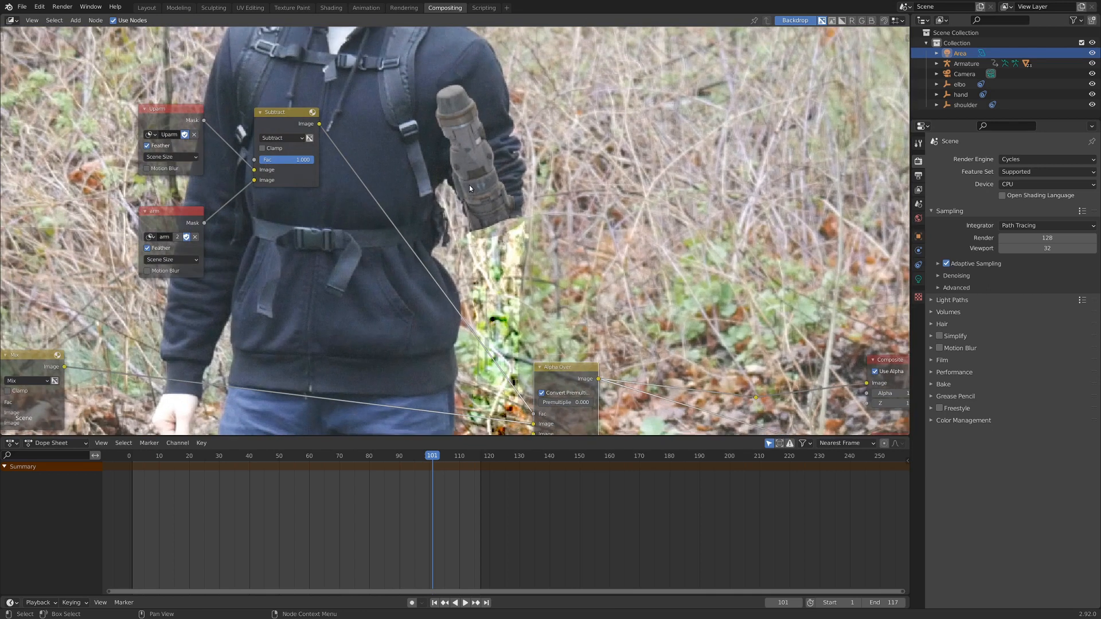
Insert an Invert node on the link between the Subtract node and the Alpha Over factor.
middle_drag(469, 185, 439, 164)
key(shift+a)
mouse_move(394, 157)
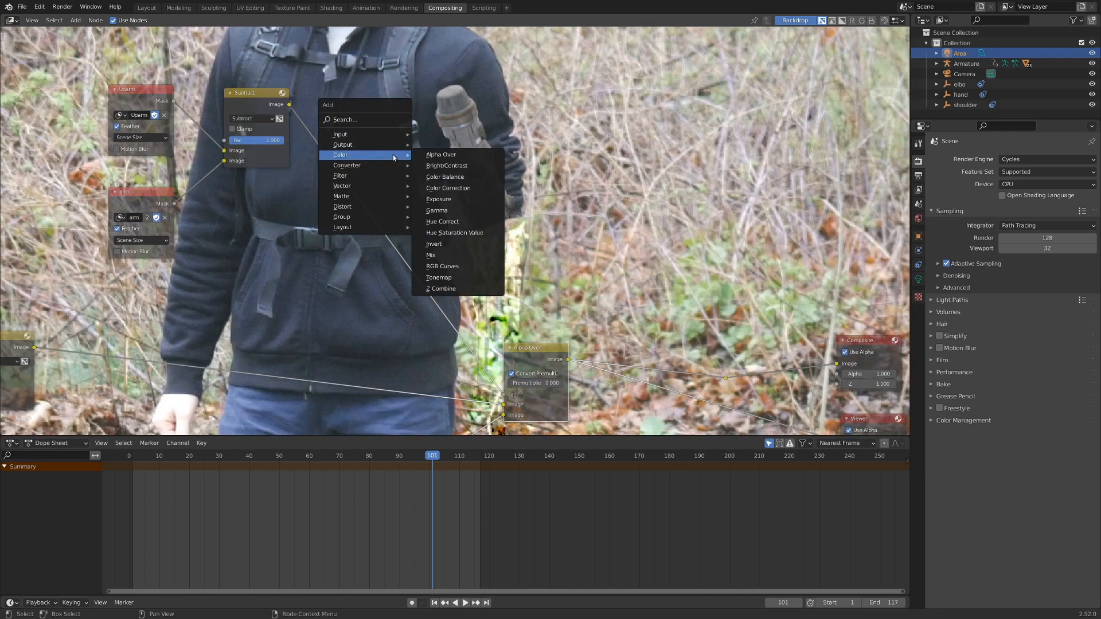
click(452, 242)
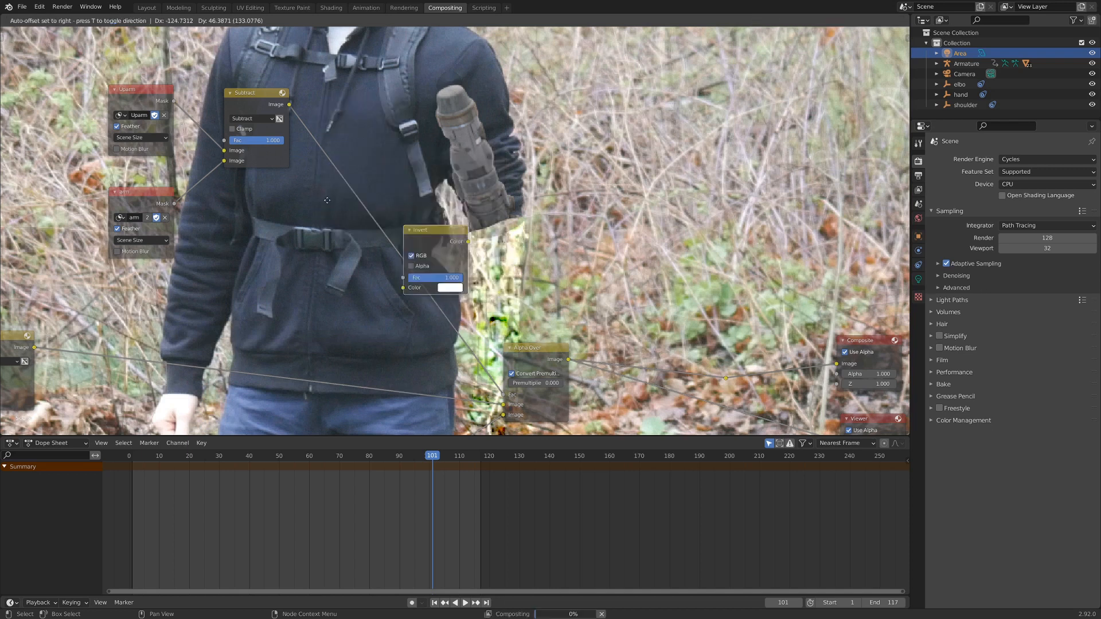
click(326, 186)
middle_drag(561, 207, 544, 249)
alt+middle_drag(536, 258, 537, 140)
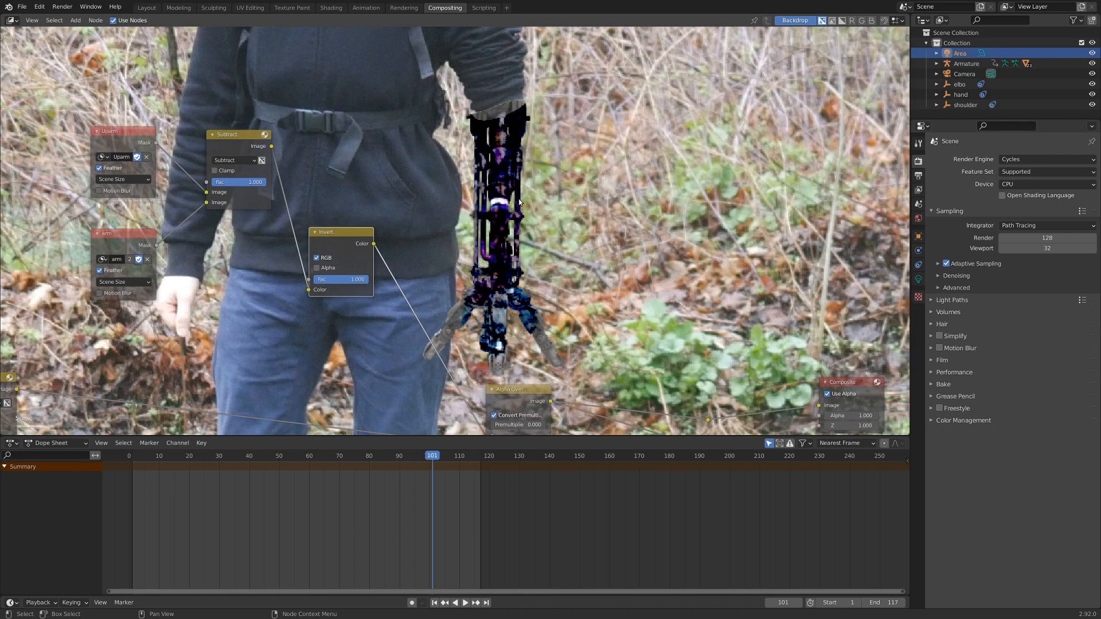
Enable Clamp on the Subtract node, shift the node slightly, and inspect the sleeve edge closely in the backdrop.
click(215, 170)
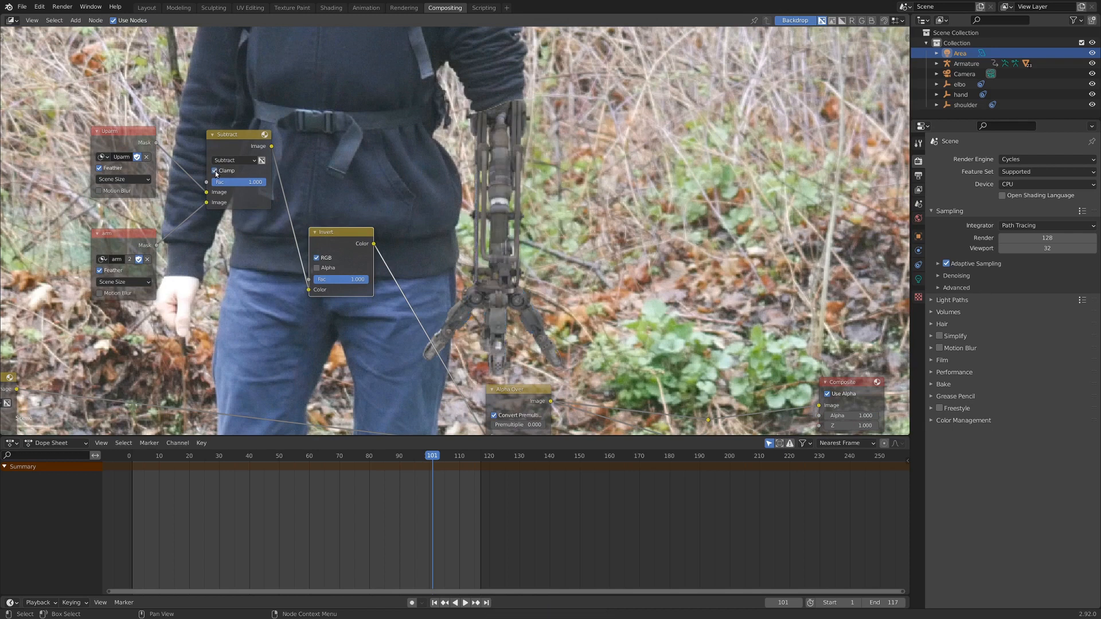
drag(238, 141, 223, 151)
key(alt+v)
key(alt+v)
key(alt+v)
key(alt+v)
alt+middle_drag(407, 228, 556, 205)
key(alt+v)
key(alt+v)
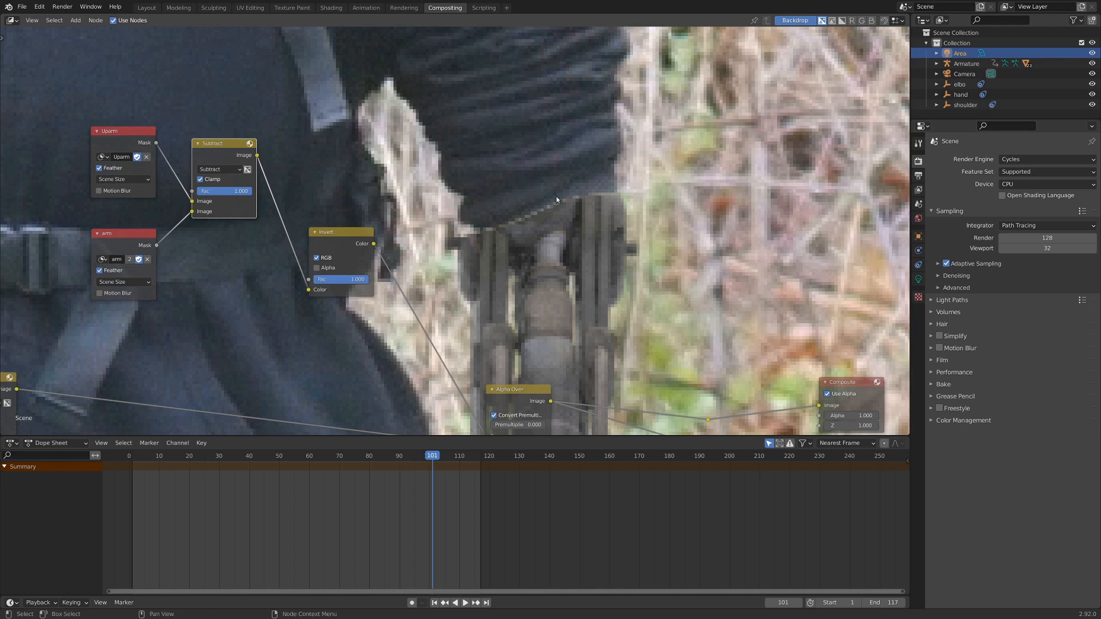
Insert a Dilate/Erode node between Invert and Alpha Over, keeping Step mode, and set its distance to 1.
middle_drag(451, 279, 478, 268)
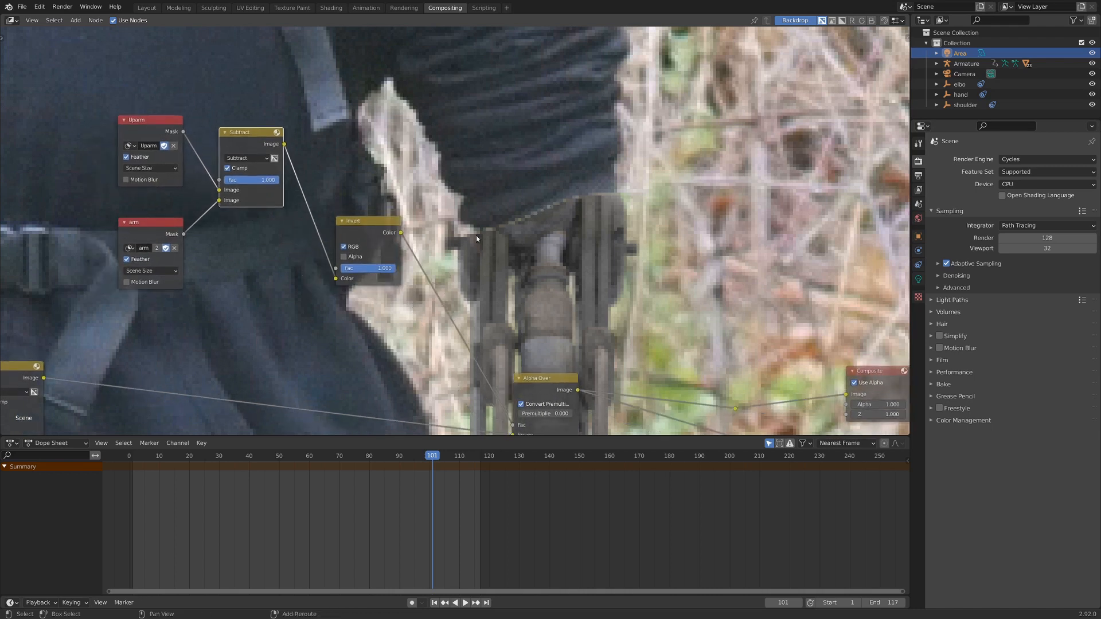
key(shift+a)
mouse_move(446, 256)
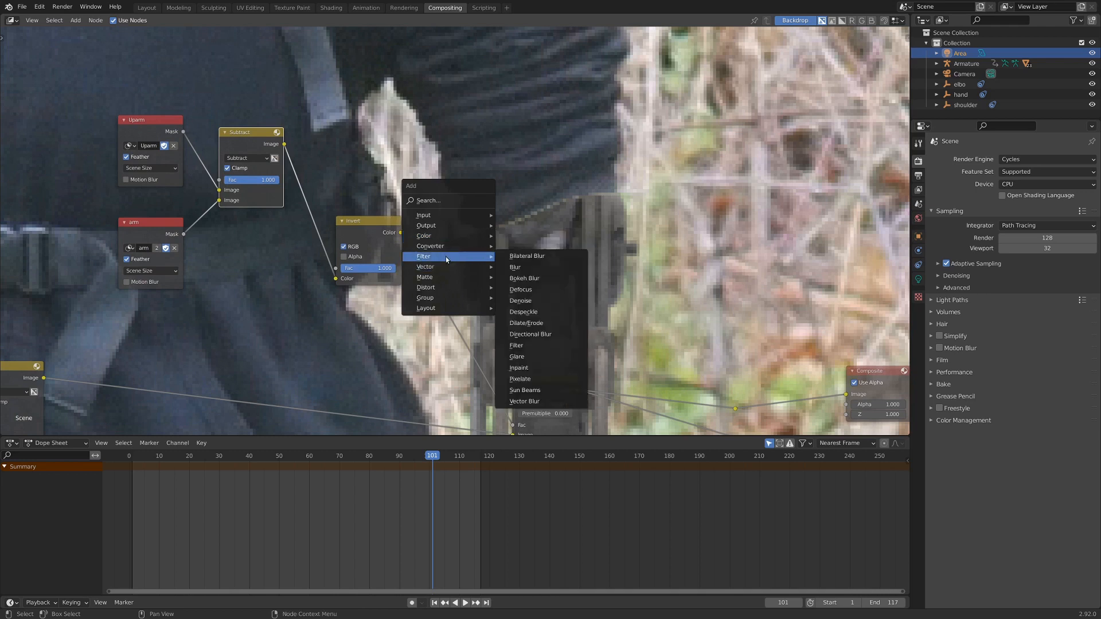
click(548, 323)
click(473, 310)
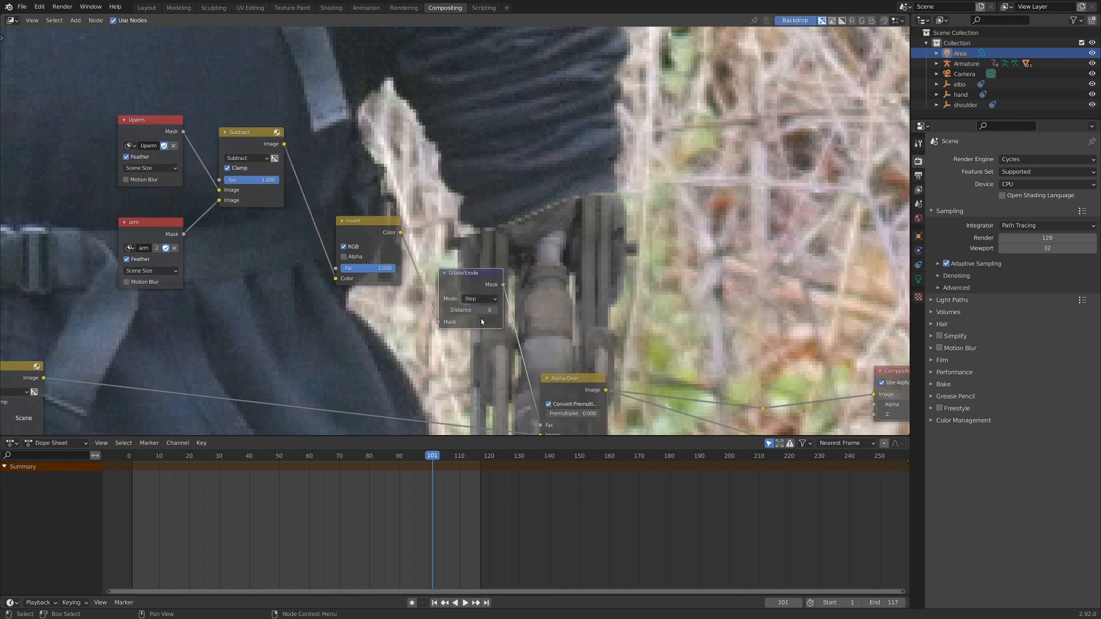
click(446, 310)
click(446, 310)
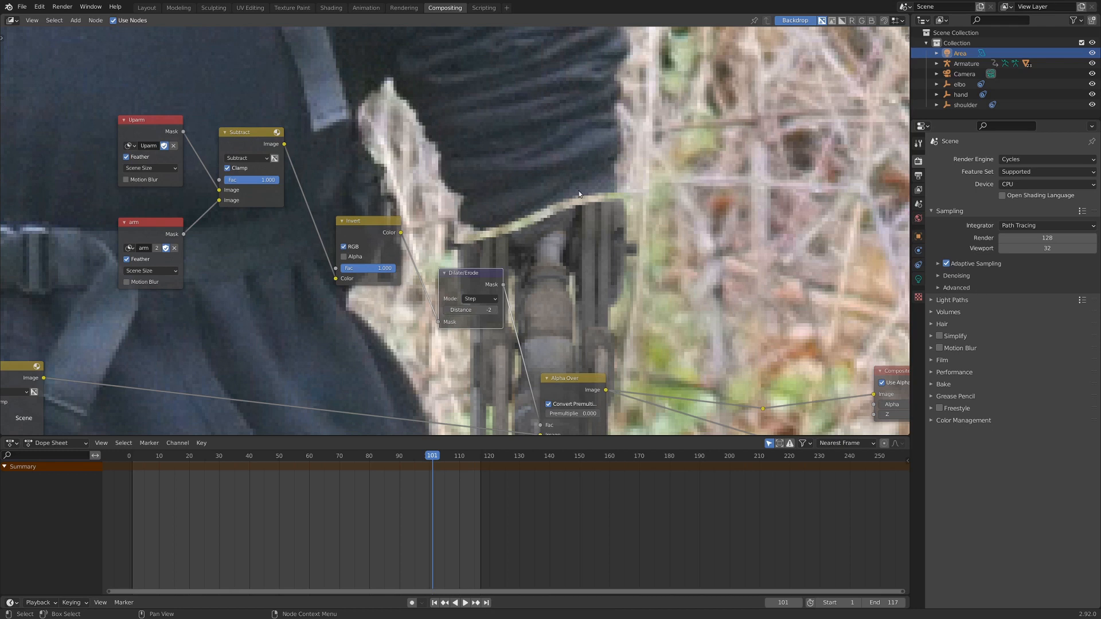
click(495, 309)
click(495, 309)
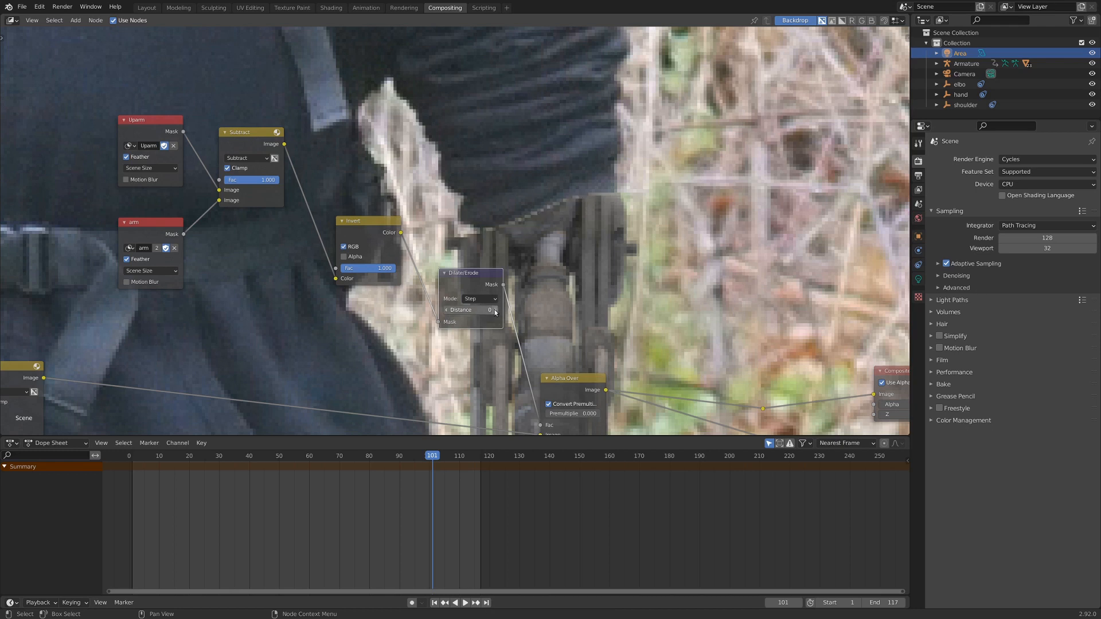
click(495, 309)
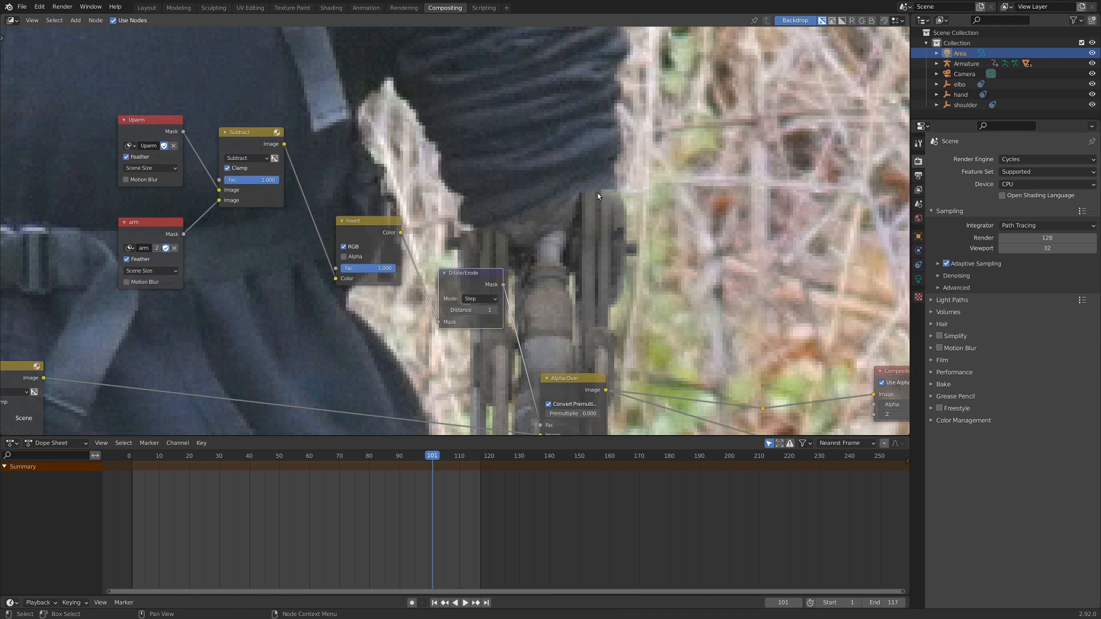
Examine the composited robotic arm where it meets the sleeve, both close up and within the wider backdrop.
scroll(561, 210, down, 1)
middle_drag(577, 165, 567, 198)
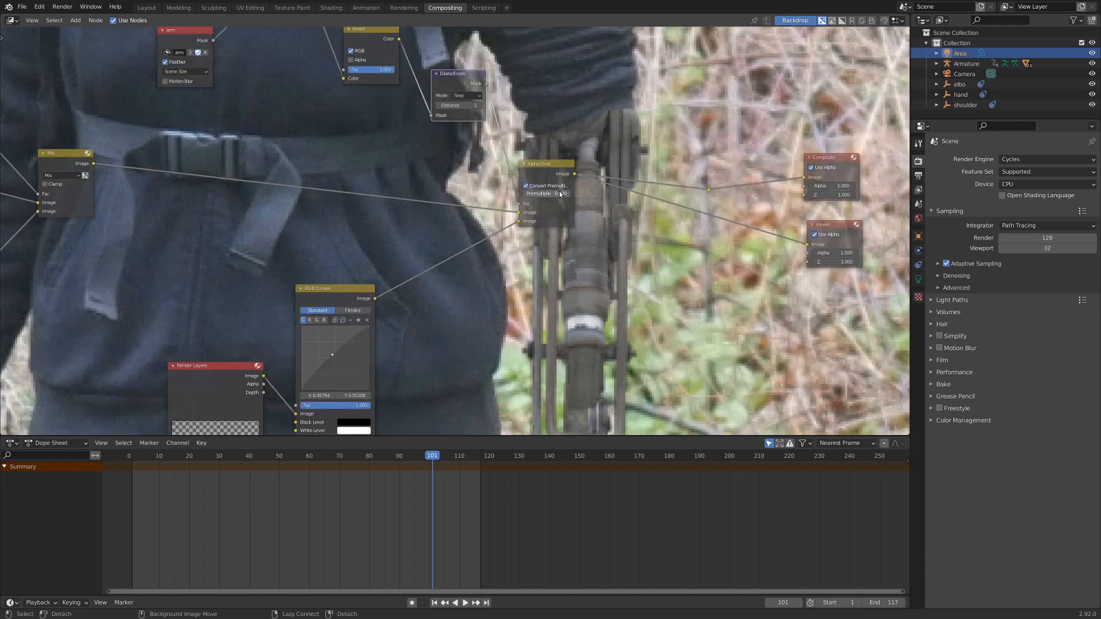
alt+middle_drag(621, 180, 648, 178)
key(alt+v)
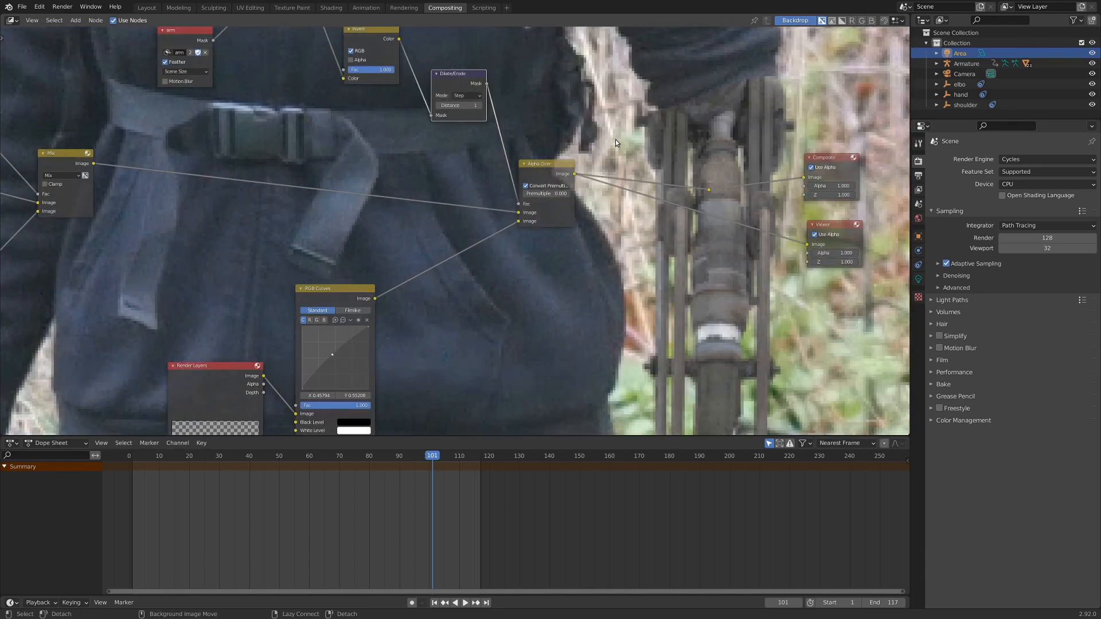
key(v)
key(v)
key(v)
alt+middle_drag(468, 225, 445, 254)
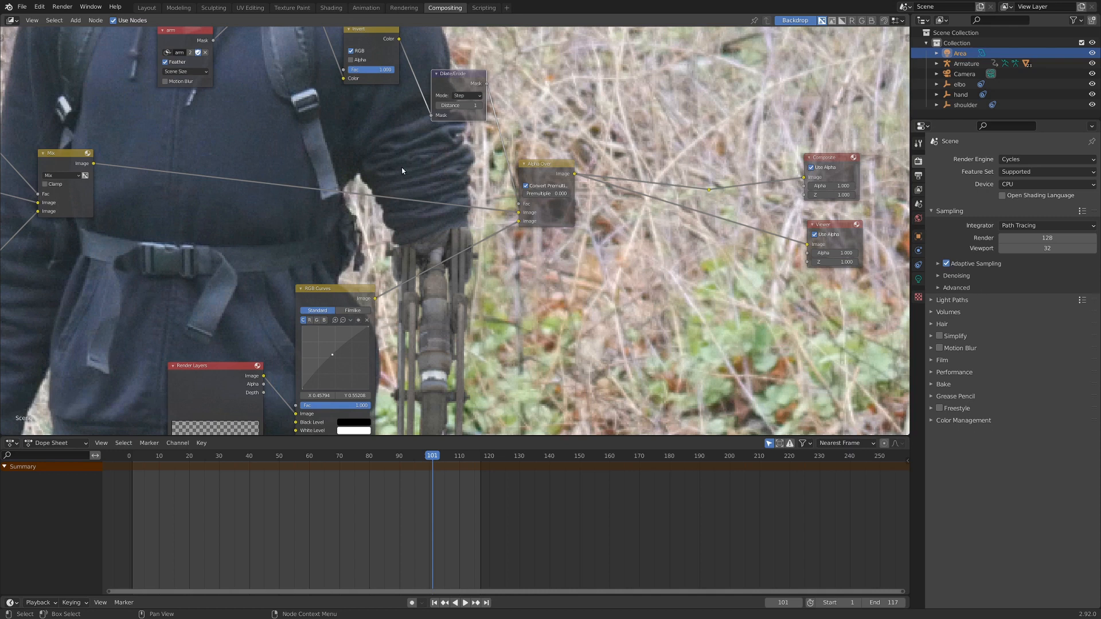
Switch to the Layout workspace, turn its mask editor into a 3D Viewport and bring the robotic arm close in camera view.
click(146, 7)
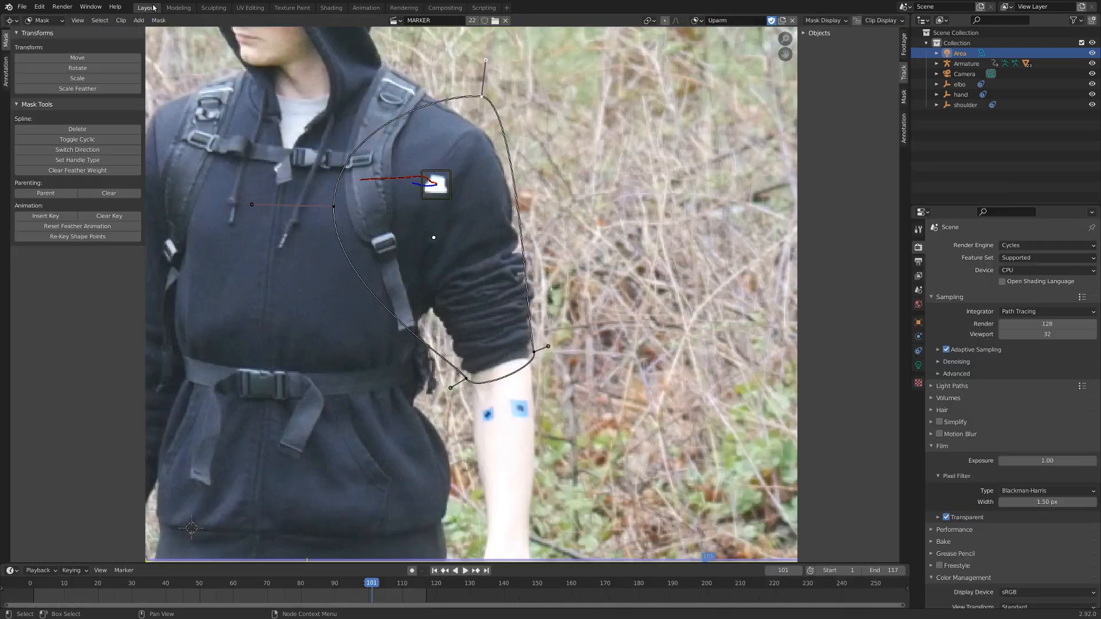
click(12, 21)
click(55, 48)
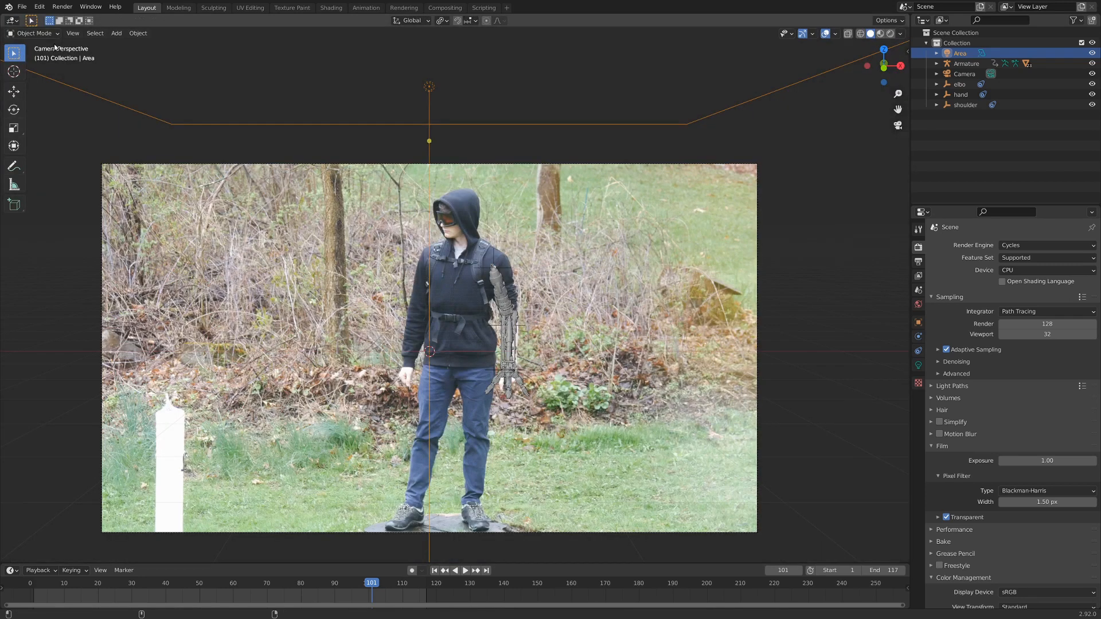
shift+middle_drag(531, 389, 503, 364)
scroll(503, 363, up, 6)
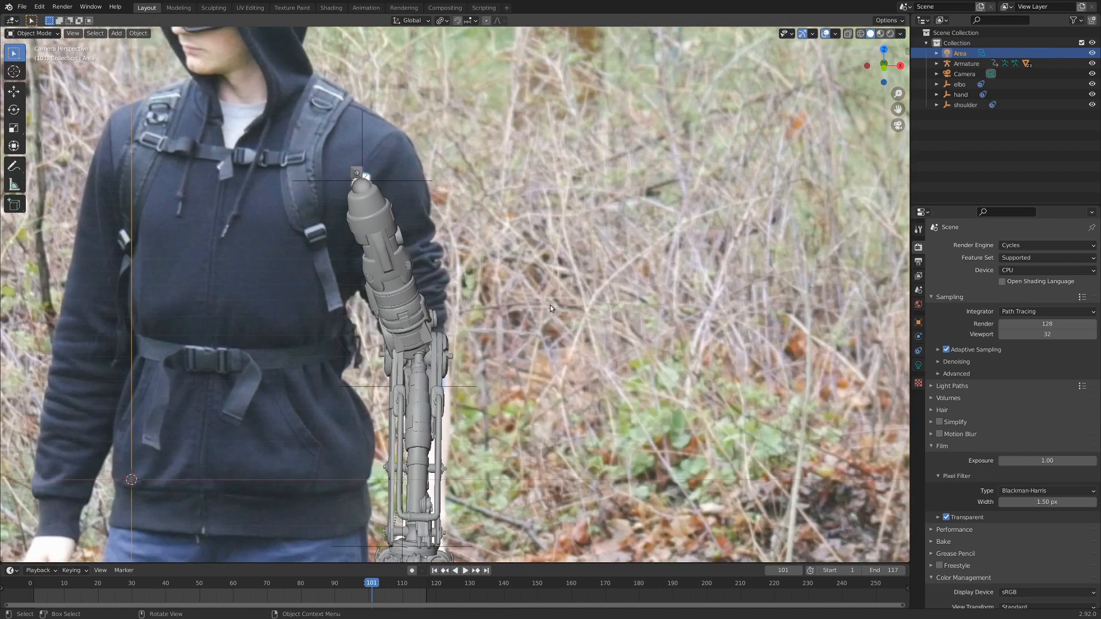
Focus on the robotic upper-arm piece in the 3D view and add a mesh cylinder to the scene.
click(380, 290)
key(KP_Decimal)
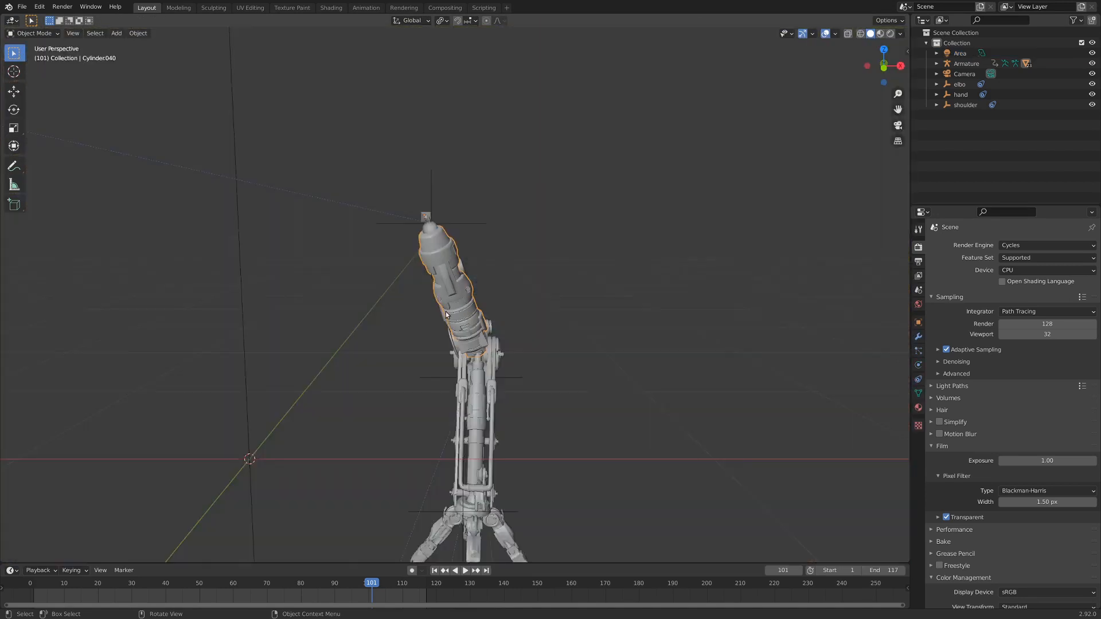
middle_drag(382, 291, 511, 297)
key(shift+a)
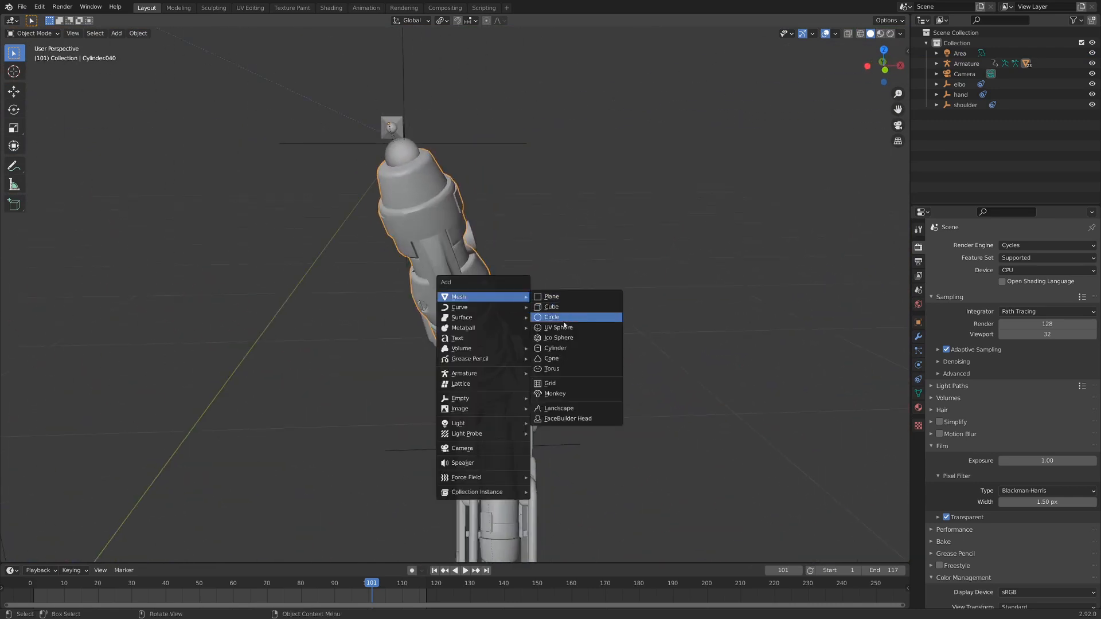
click(604, 348)
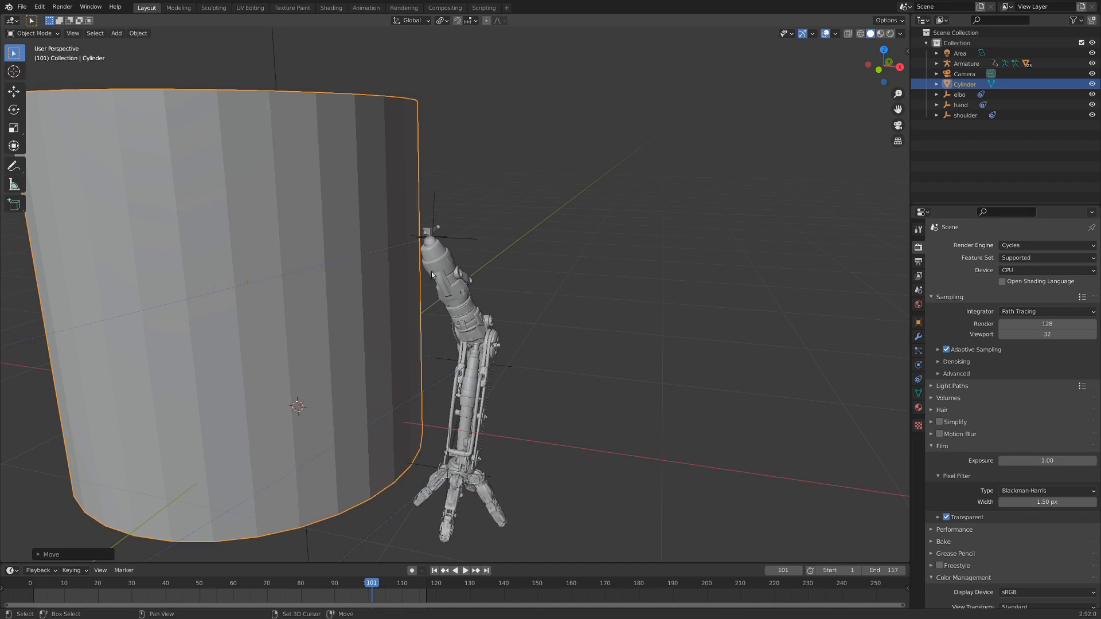
Copy the upper-arm piece's location and rotation onto the new cylinder.
shift+click(446, 285)
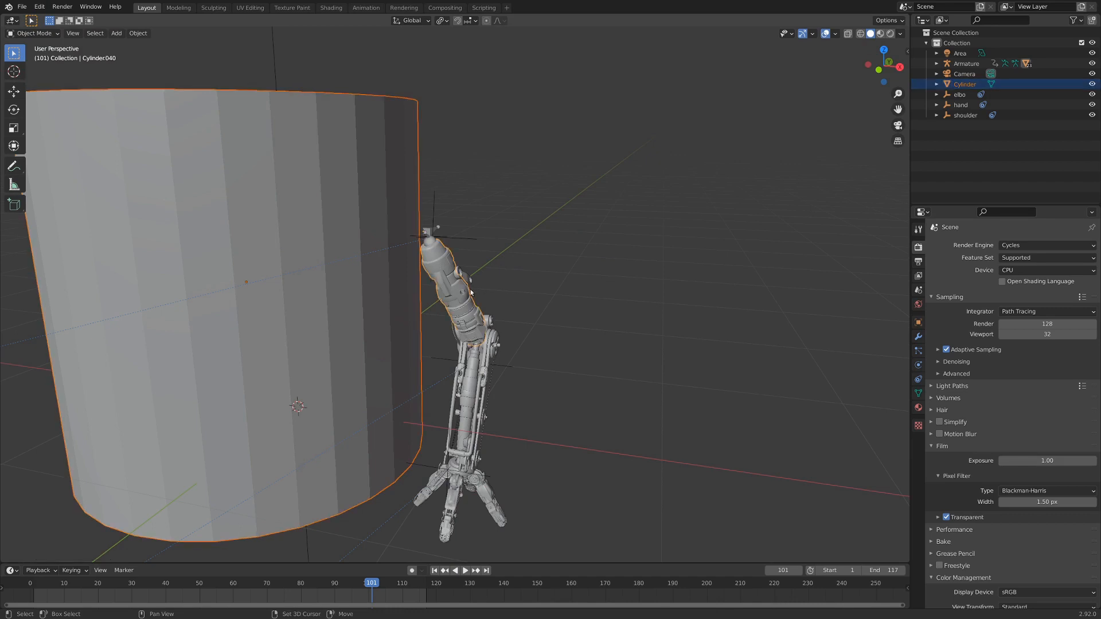
key(ctrl+c)
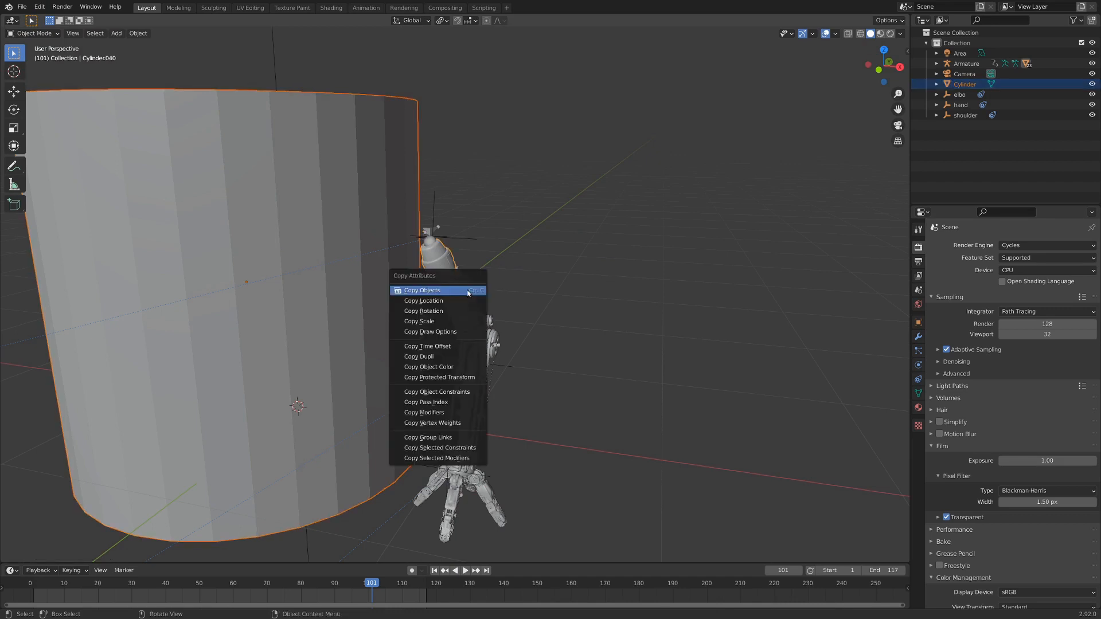
click(457, 302)
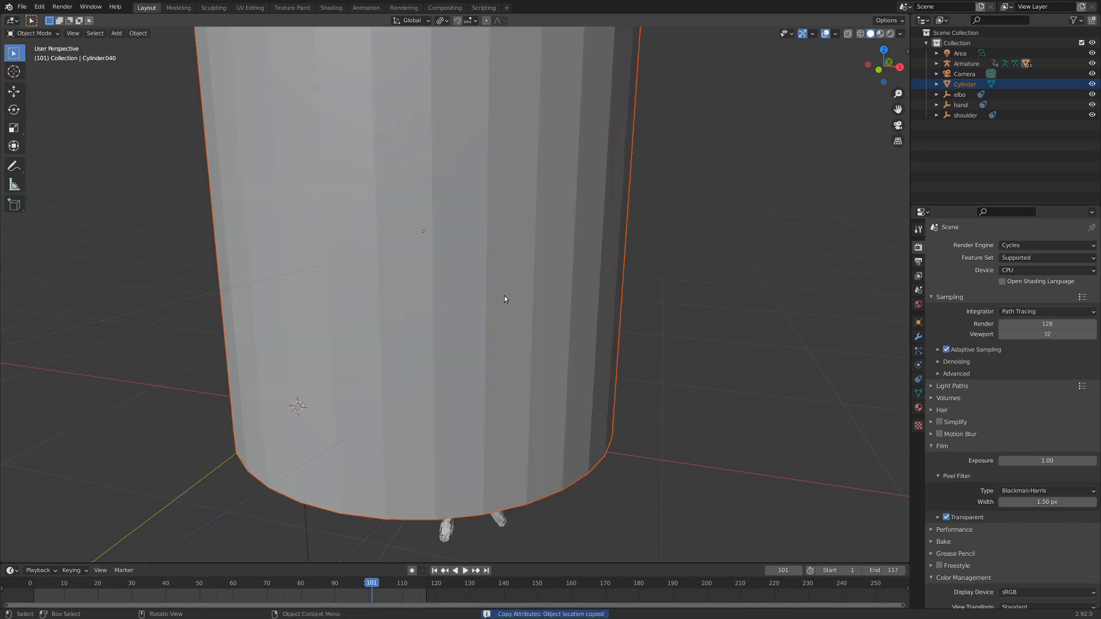
key(ctrl+c)
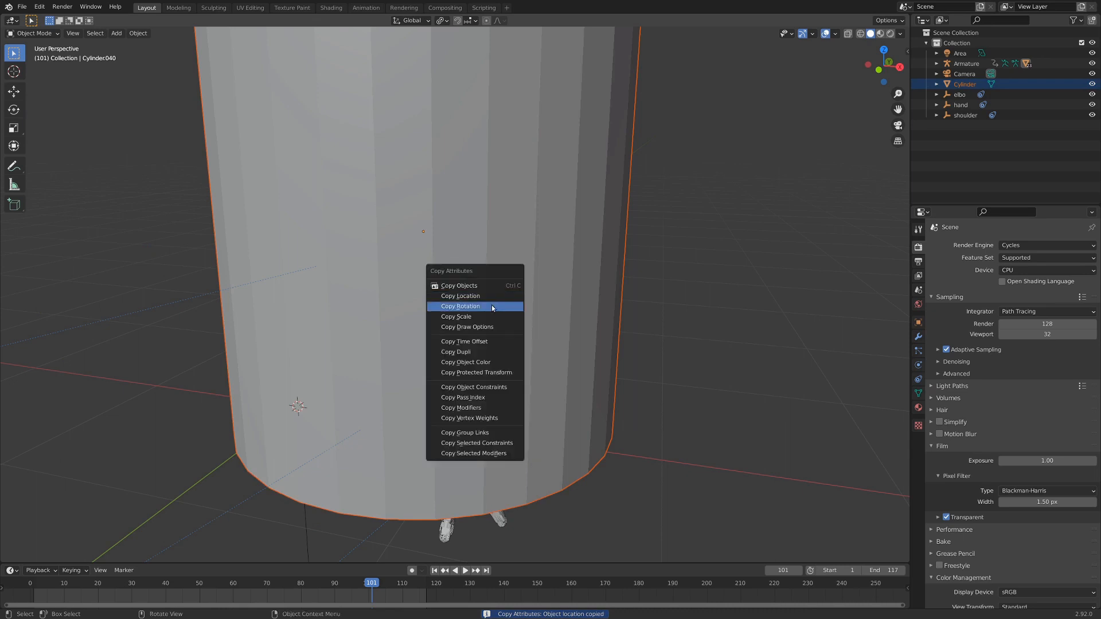
click(492, 305)
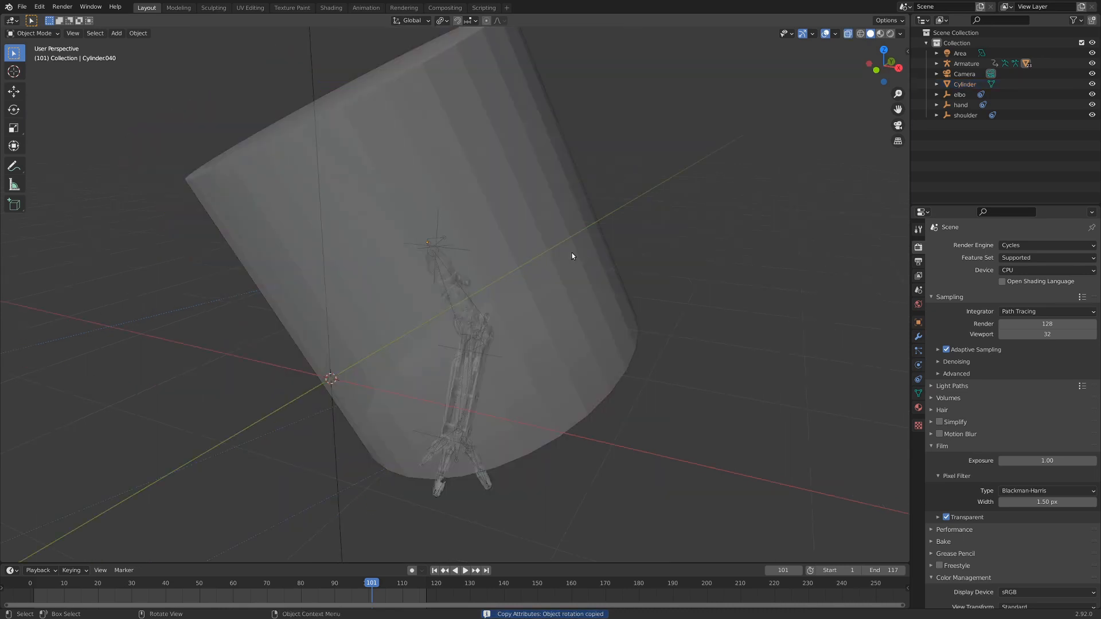
Scale the cylinder alone down uniformly until it is slightly wider than the robotic upper arm.
click(574, 250)
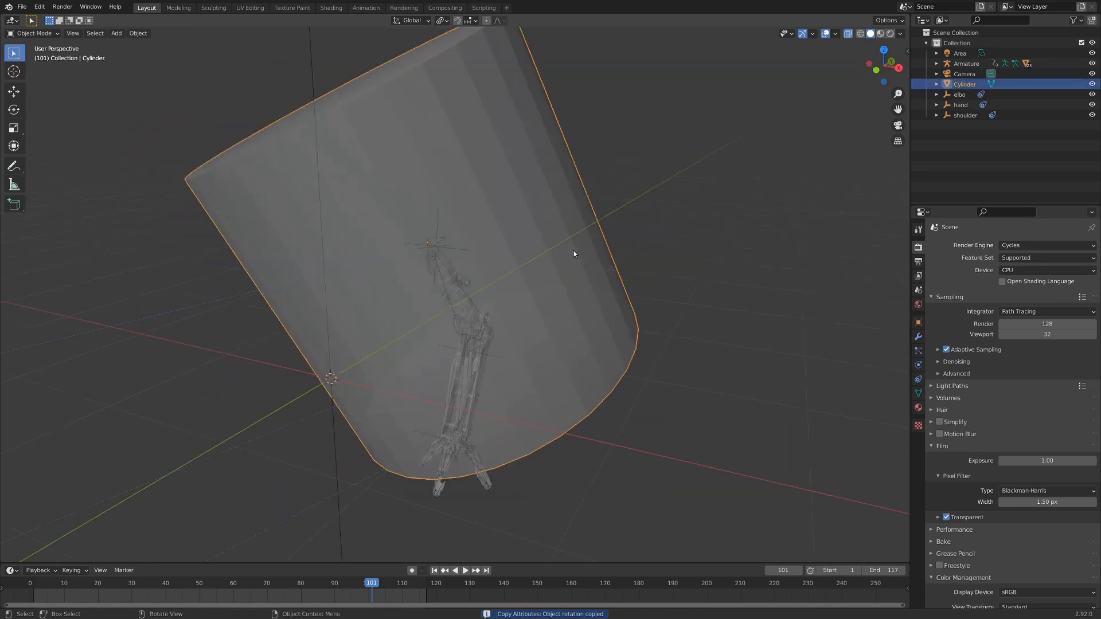
key(s)
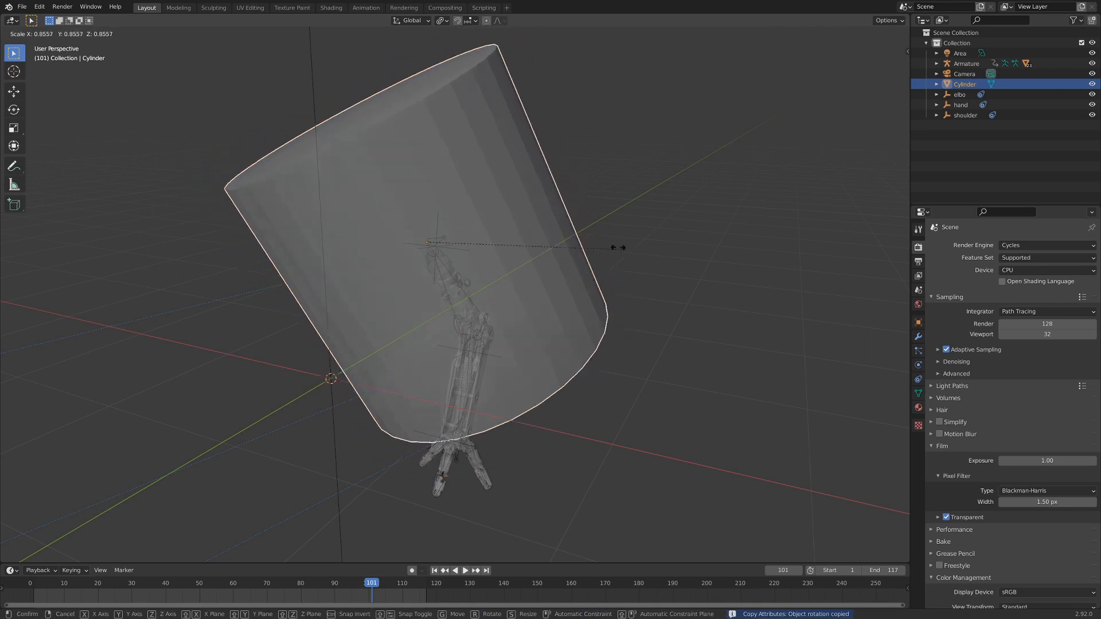
click(369, 206)
scroll(369, 206, up, 4)
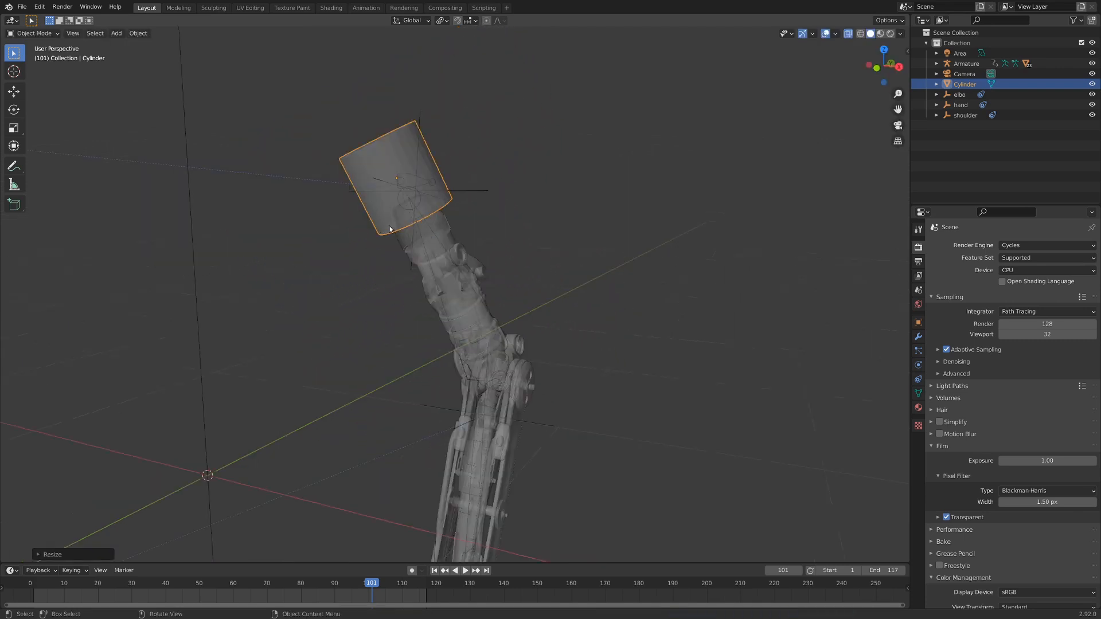
Slide the cylinder down its local Z axis around the middle of the upper arm and return to opaque solid shading.
key(g)
key(x)
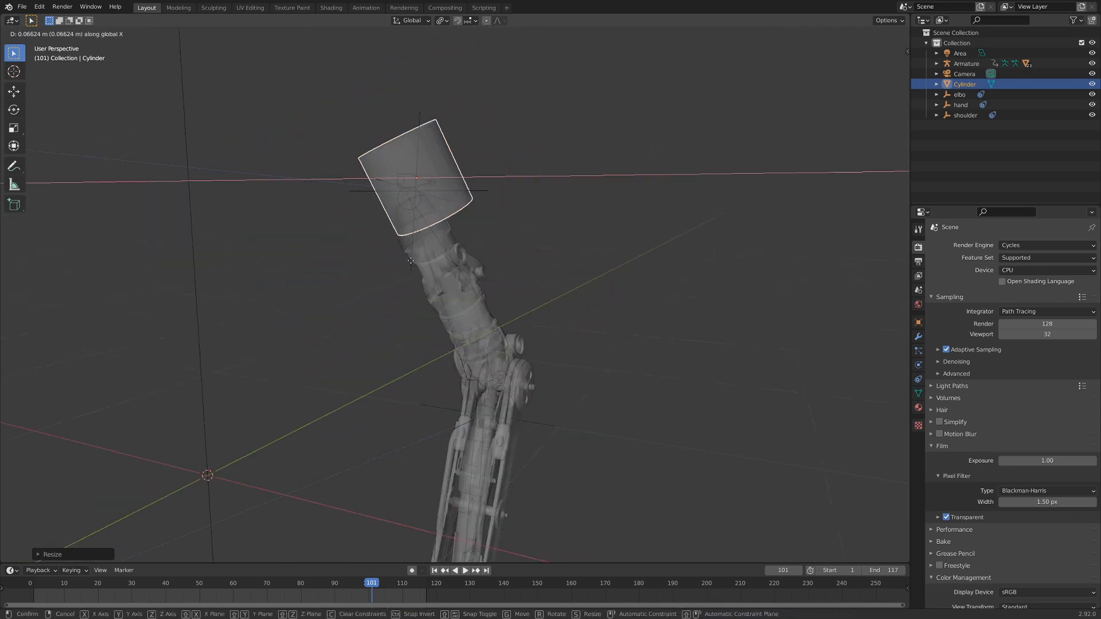
key(z)
key(z)
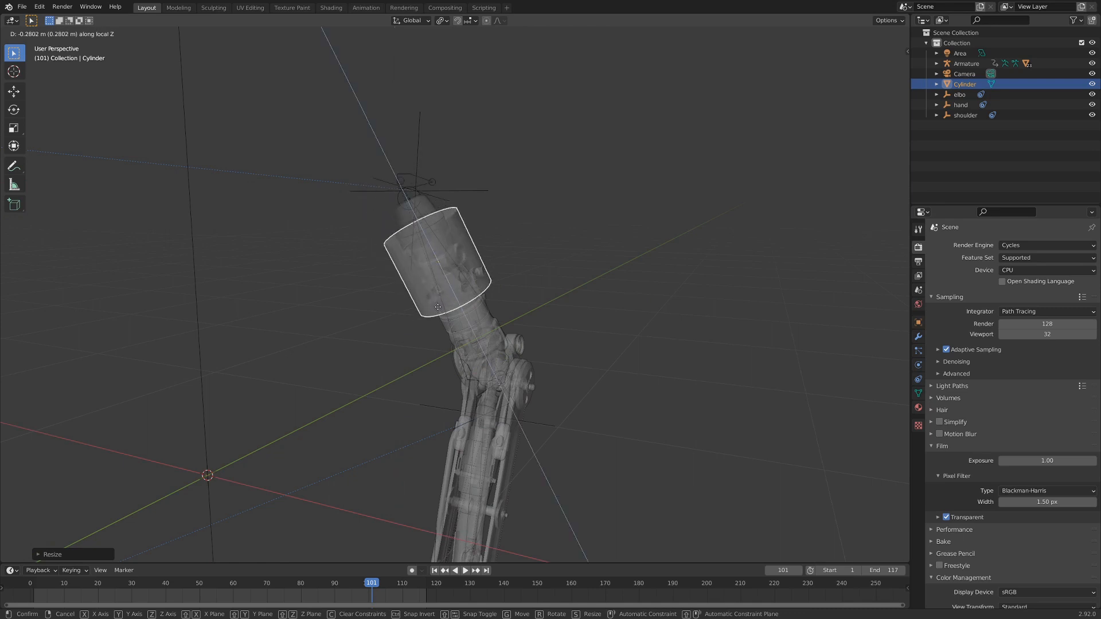
click(495, 265)
scroll(497, 263, up, 2)
key(z)
click(507, 341)
mouse_move(545, 339)
middle_down()
mouse_move(470, 335)
mouse_move(494, 346)
mouse_move(570, 325)
middle_up()
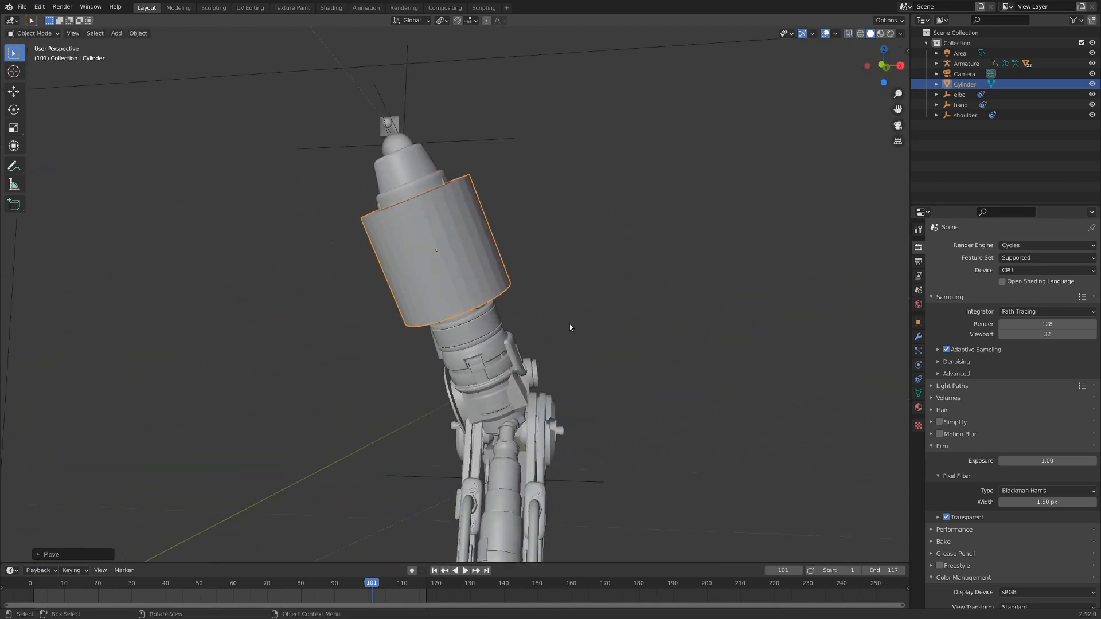
In camera view, move the cylinder farther down its local Z axis to just above the elbow joint and enter Edit Mode.
key(KP_0)
scroll(569, 325, up, 5)
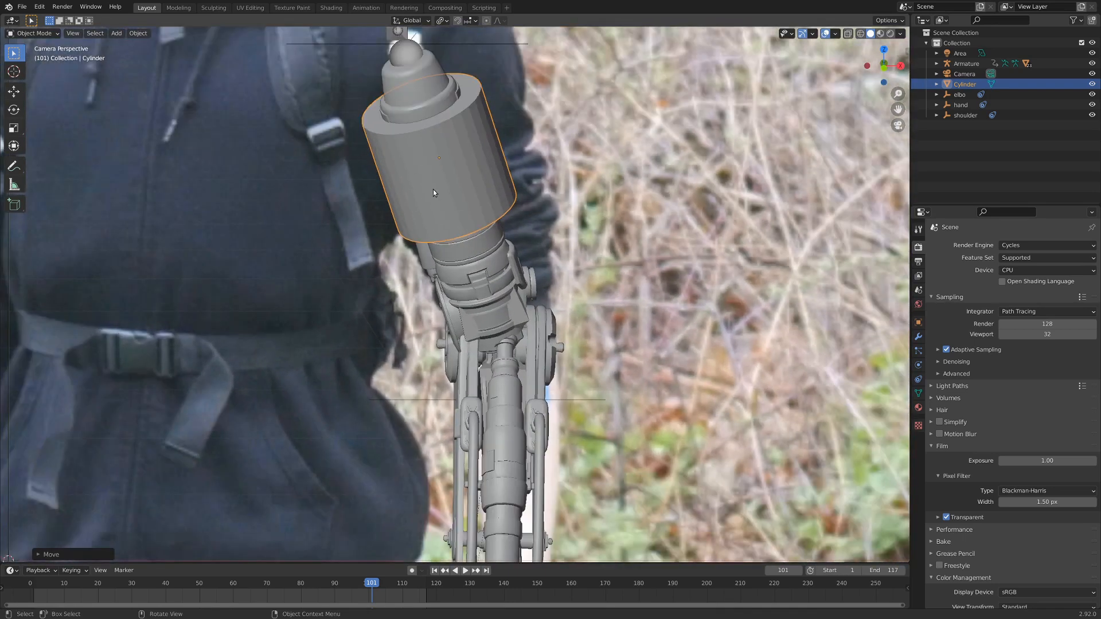
key(g)
key(z)
key(z)
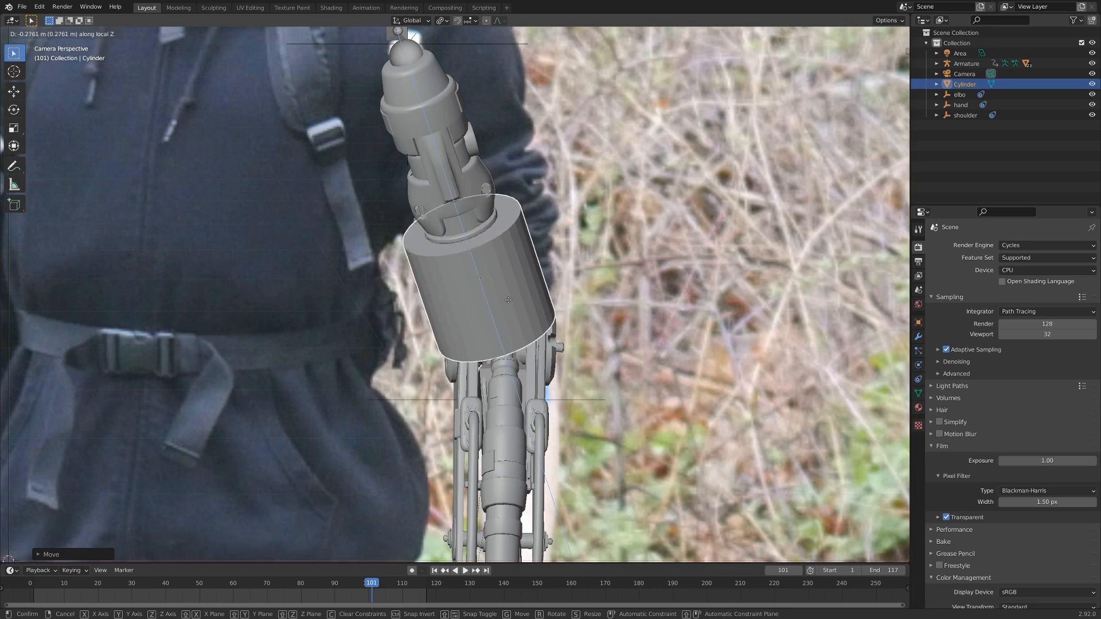
click(497, 270)
key(ctrl+Tab)
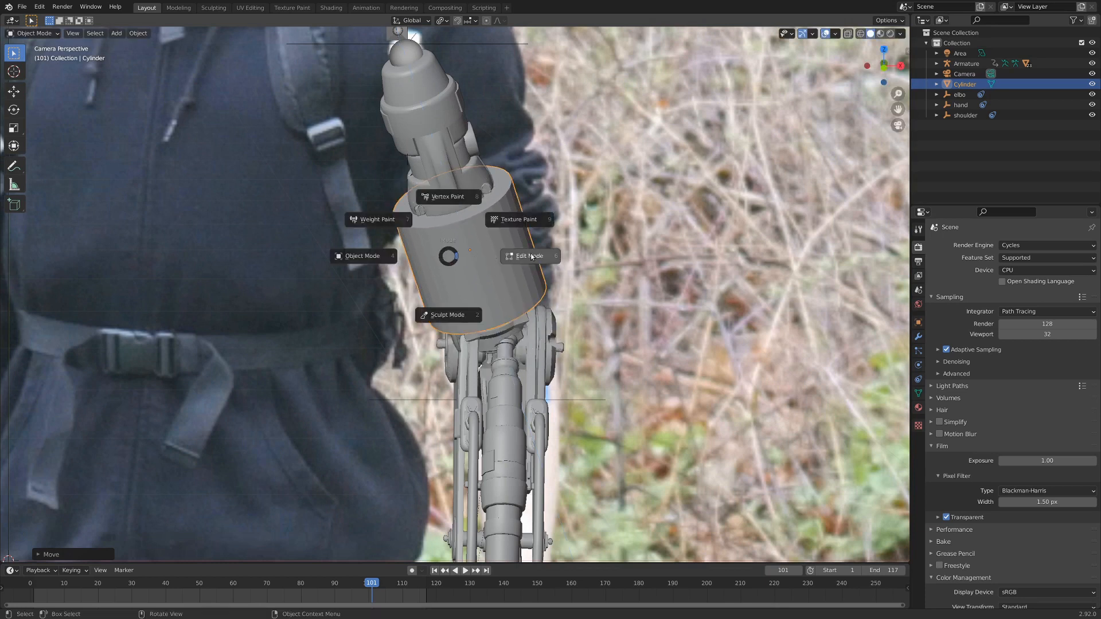
click(532, 256)
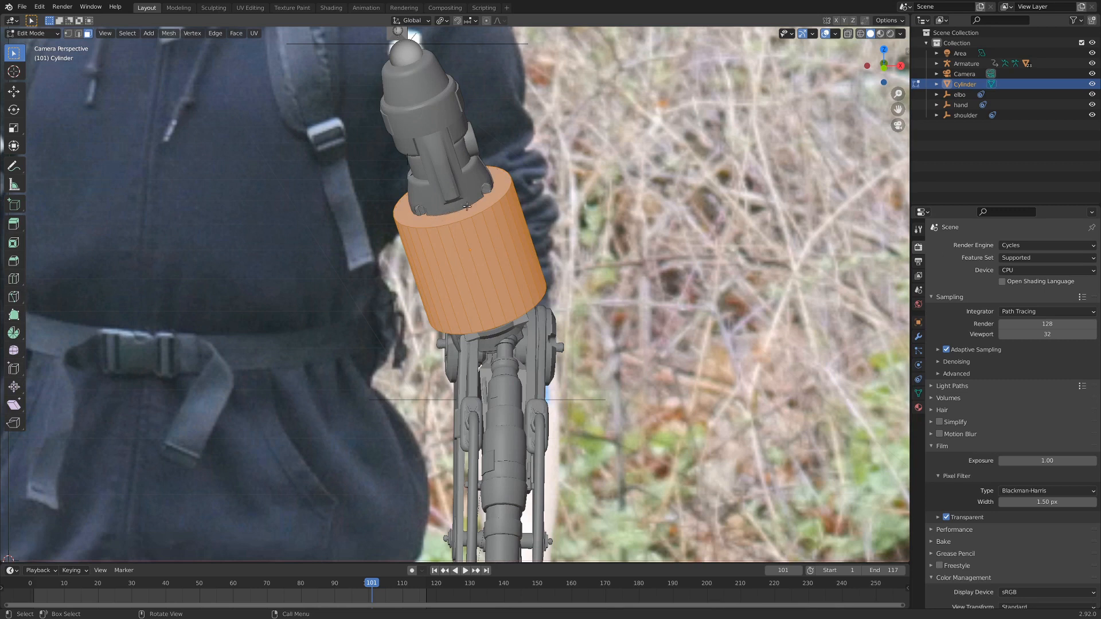
Switch the view to X-ray and delete the cap face at the cylinder's elbow end.
key(z)
click(482, 281)
middle_drag(589, 300, 487, 290)
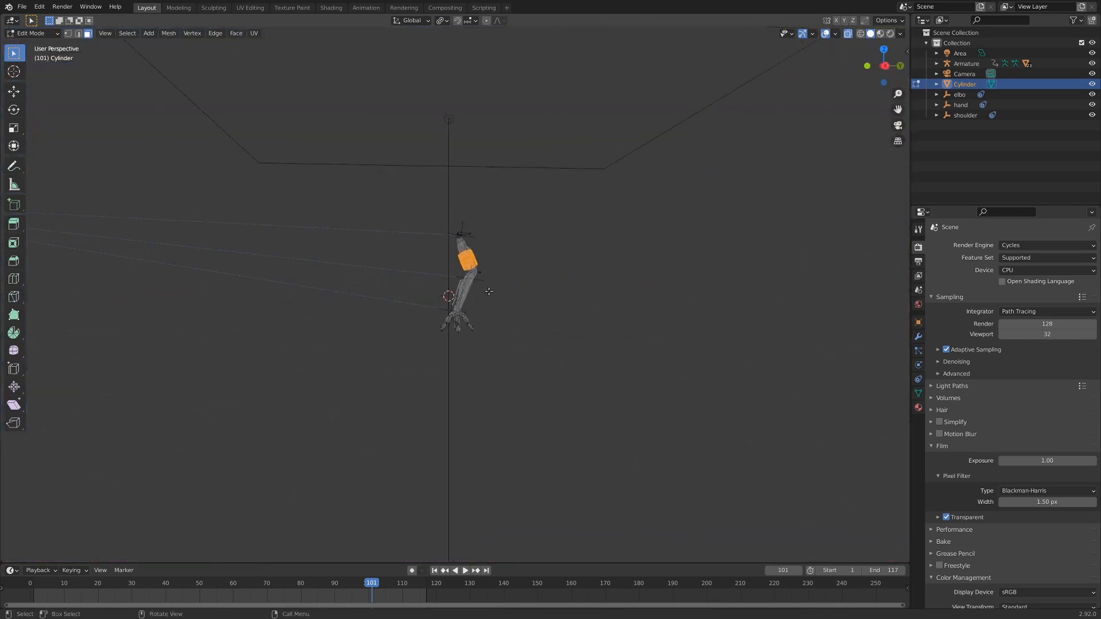
scroll(487, 290, up, 9)
shift+middle_drag(551, 138, 499, 265)
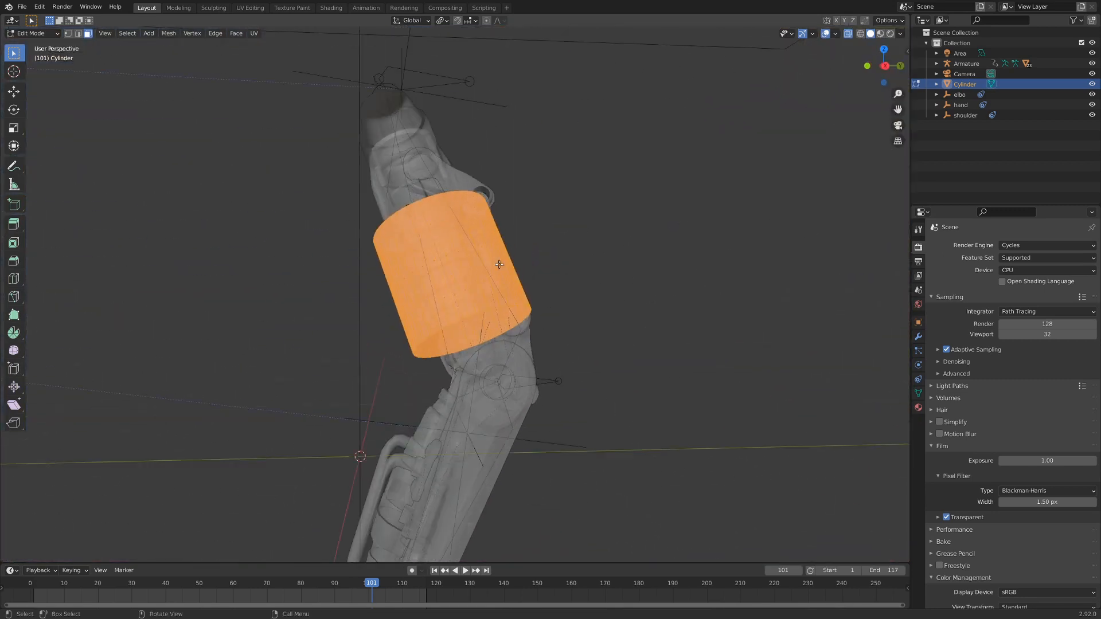
click(483, 332)
key(x)
click(441, 347)
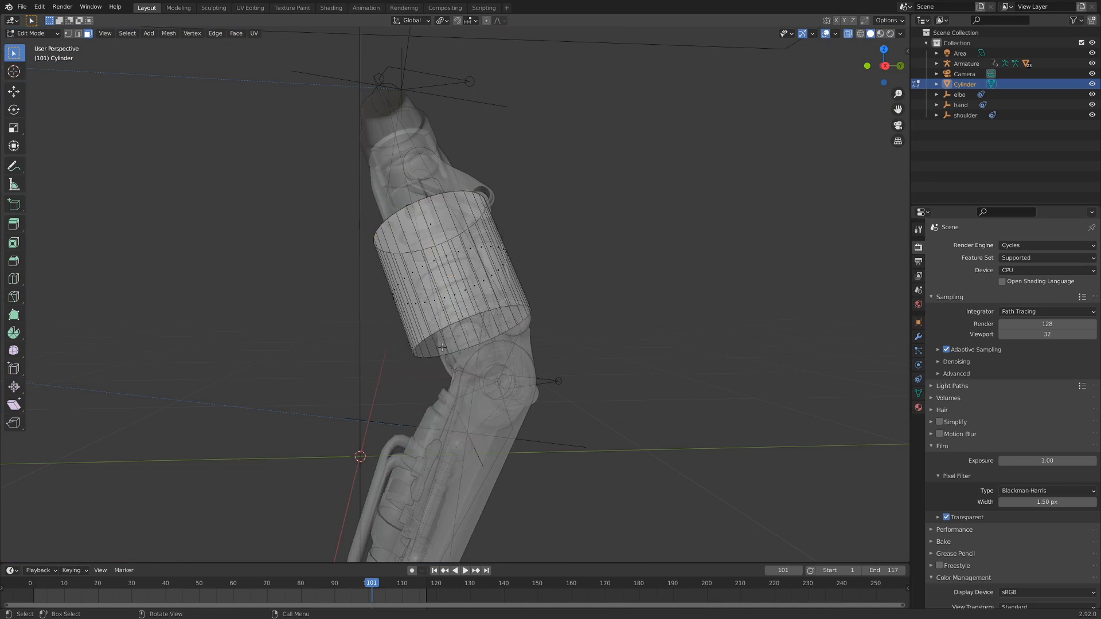
Extrude the cylinder's upper cap face along its local Z axis until it covers the whole upper arm up to the shoulder.
middle_drag(518, 310, 571, 308)
click(605, 281)
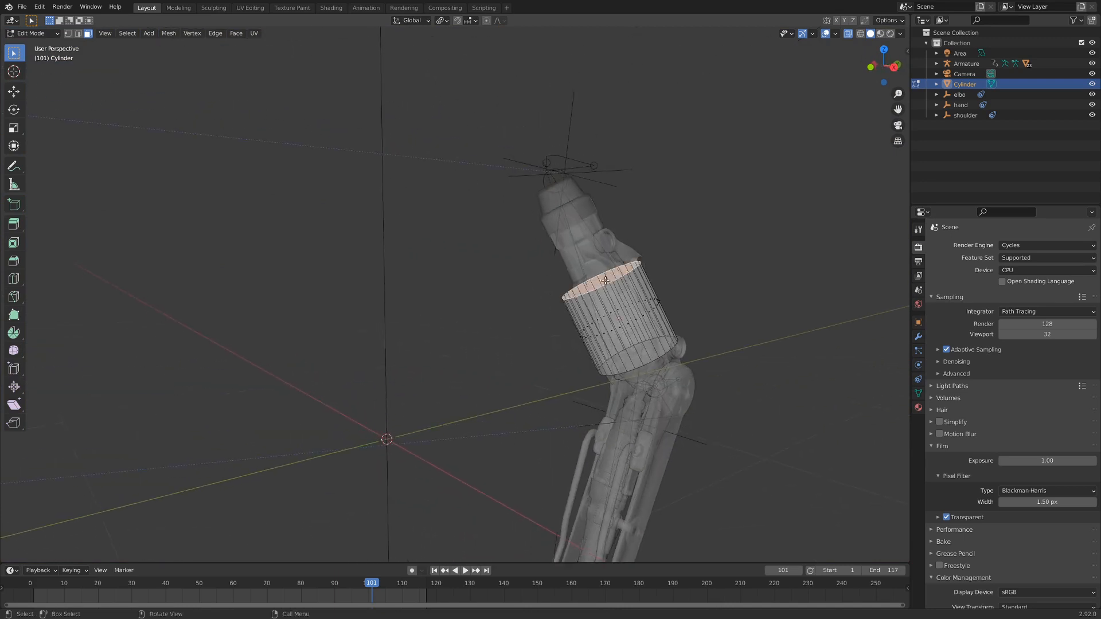
key(e)
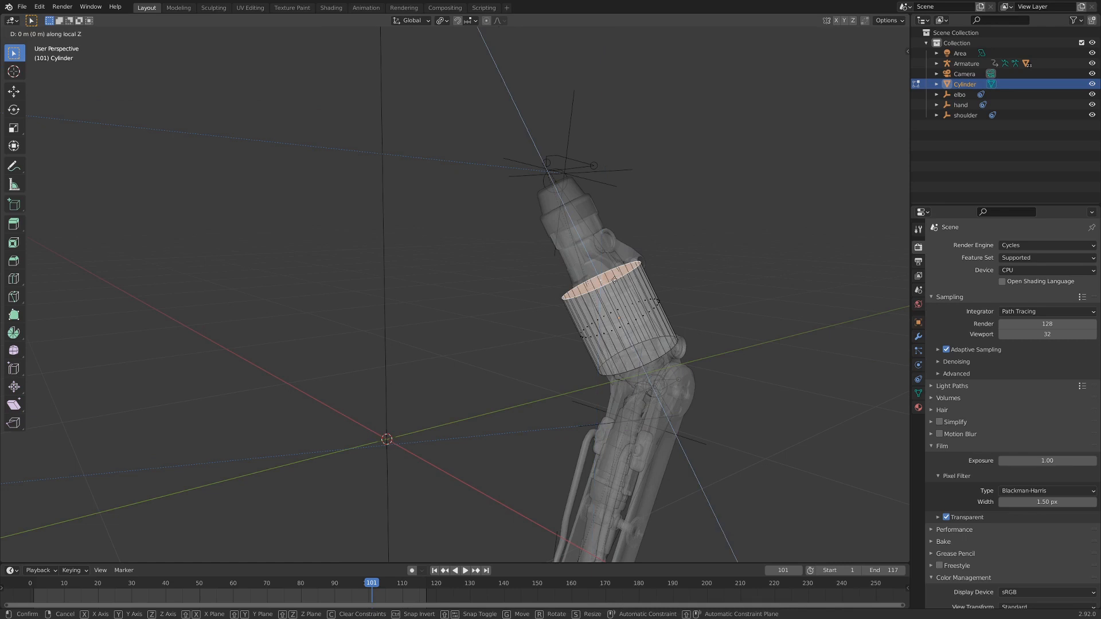
click(560, 177)
Select the open edge loop at the elbow end and scale it up so the cylinder flares like a loose sleeve.
middle_drag(556, 179, 448, 265)
key(2)
alt+click(526, 327)
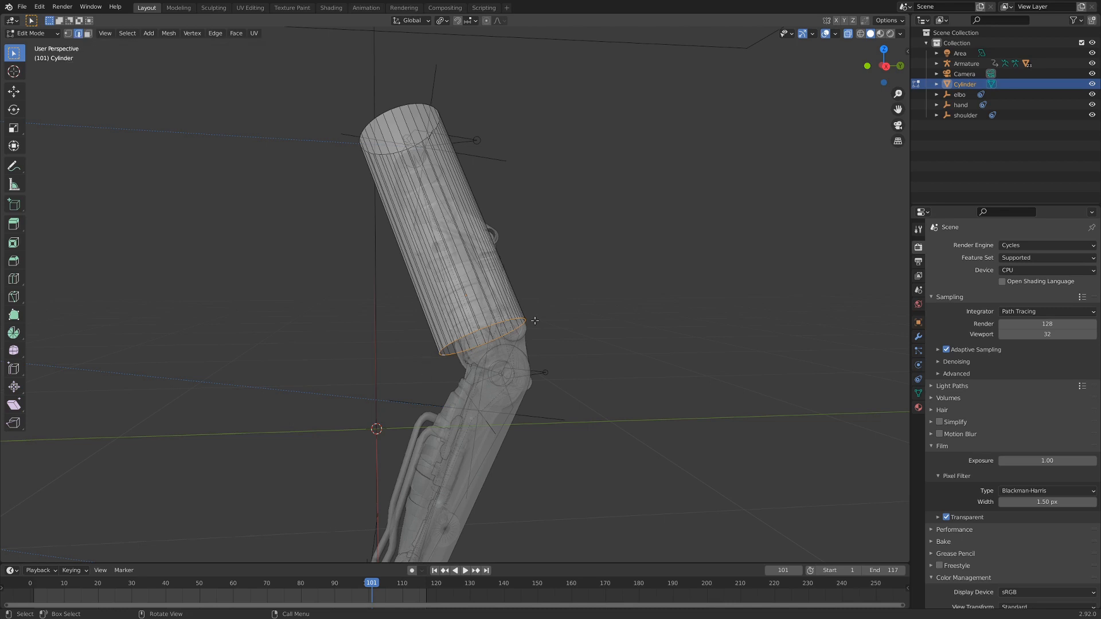
key(s)
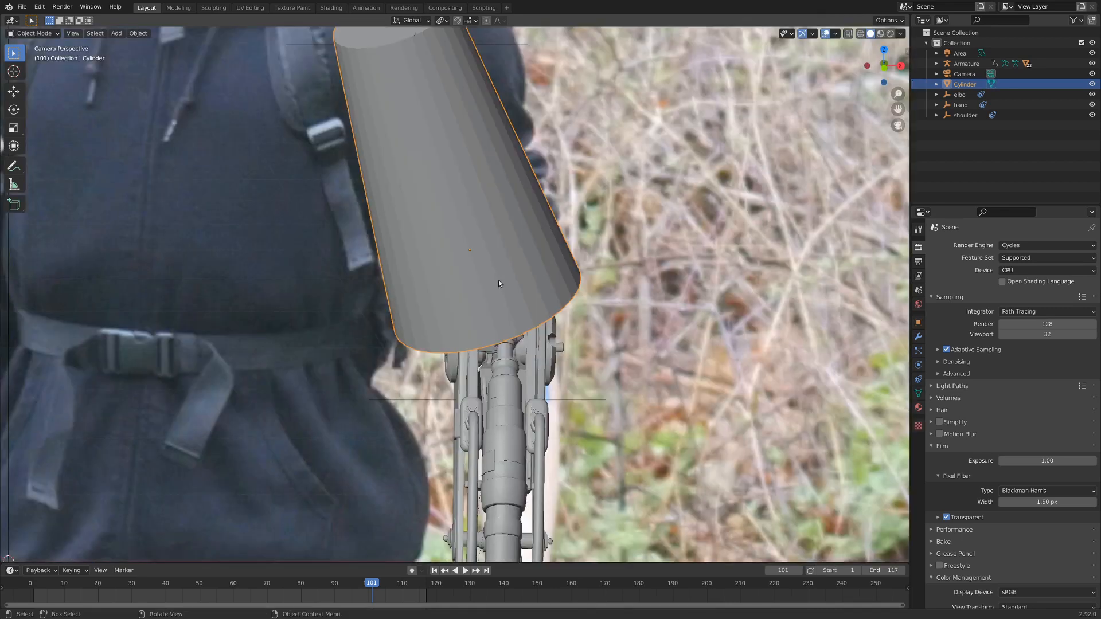
Parent the flared cylinder to the robotic upper-arm piece inside it.
middle_drag(497, 280, 514, 278)
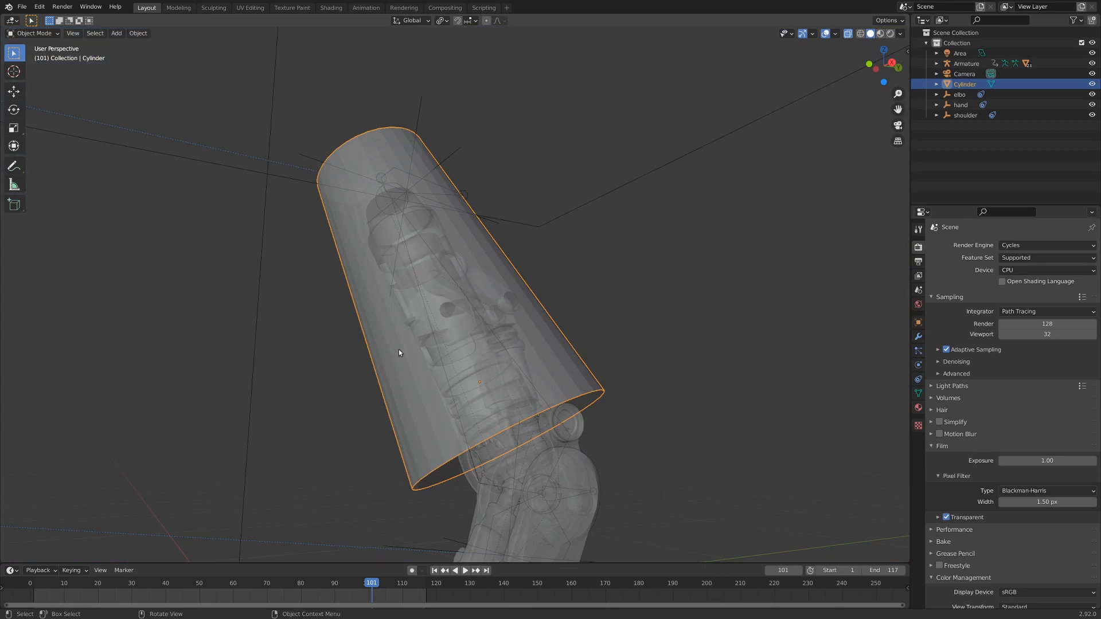
shift+click(413, 330)
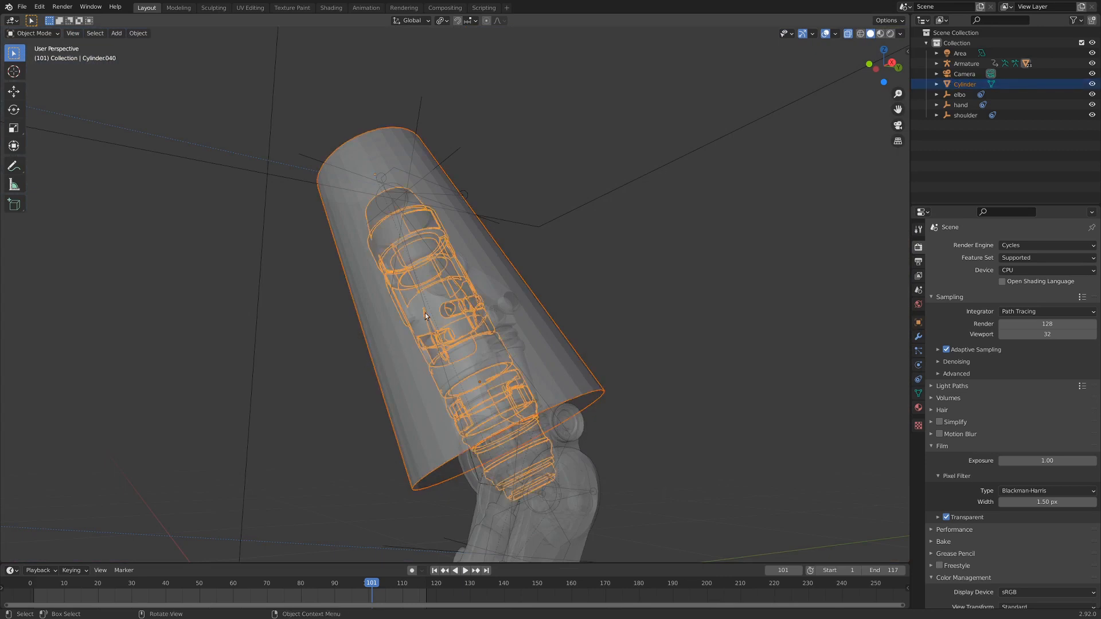
key(ctrl+p)
click(469, 312)
Play the animation through the camera to check that the cylinder follows the arm, and test-render frame 25.
key(space)
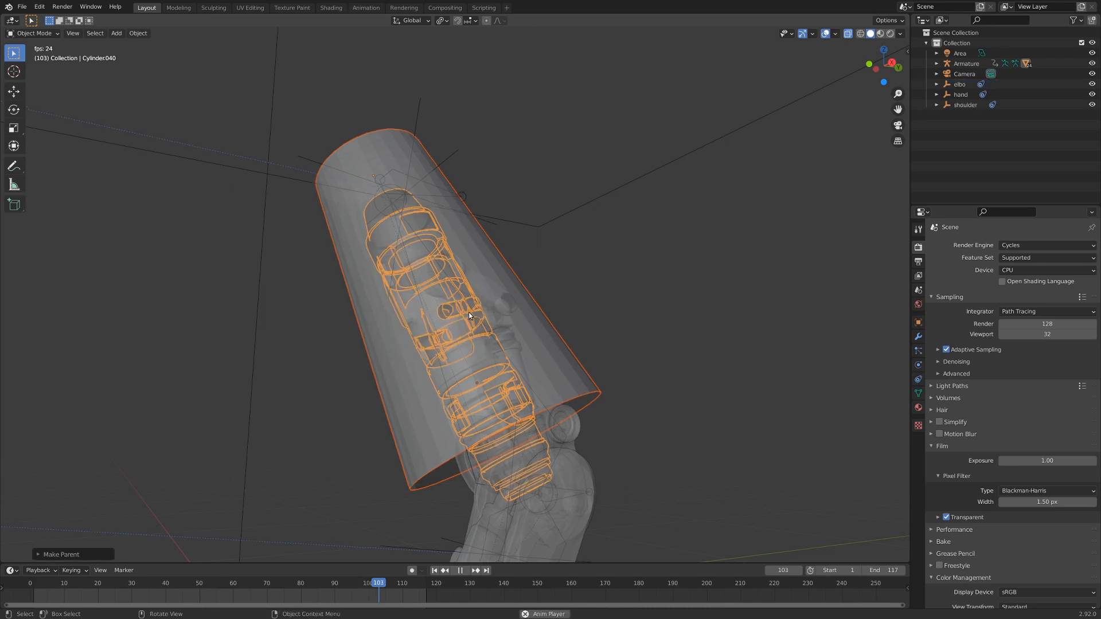
key(KP_0)
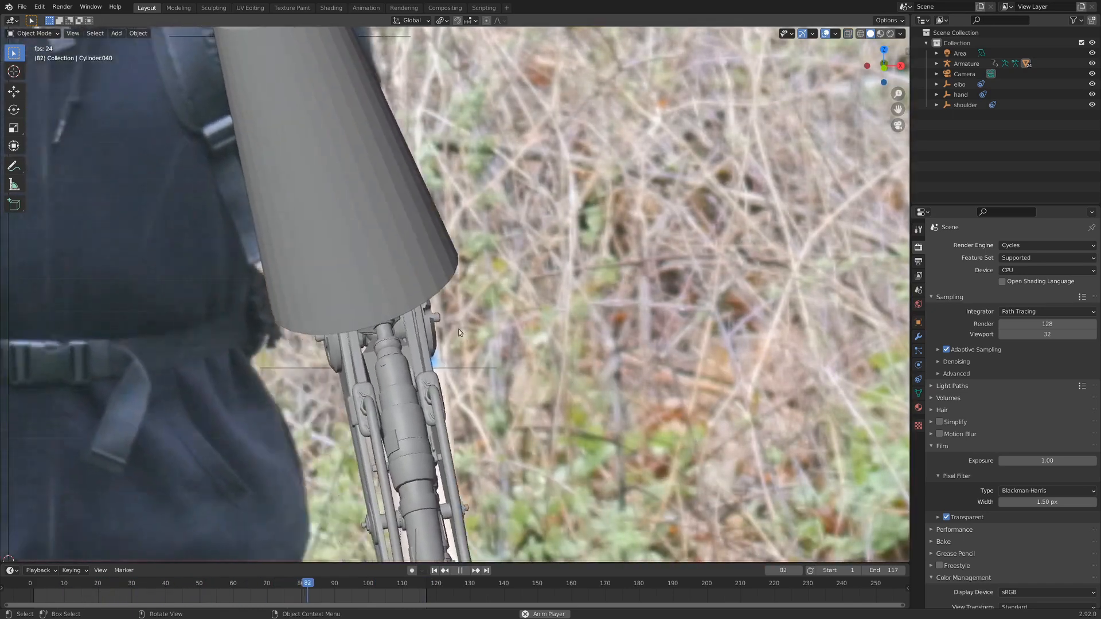
key(F12)
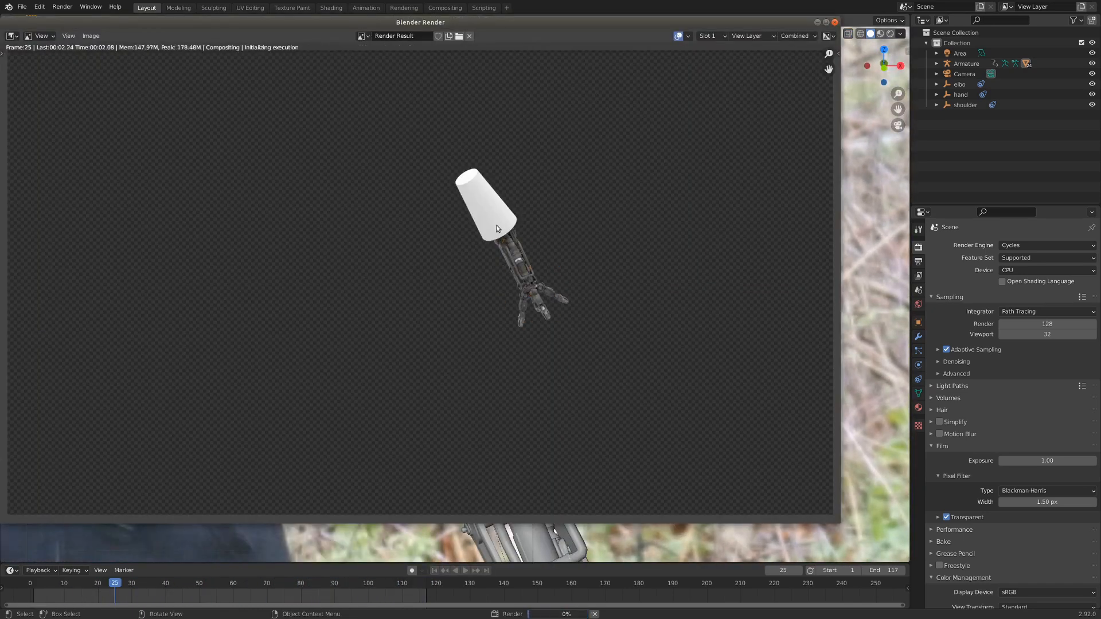
key(Escape)
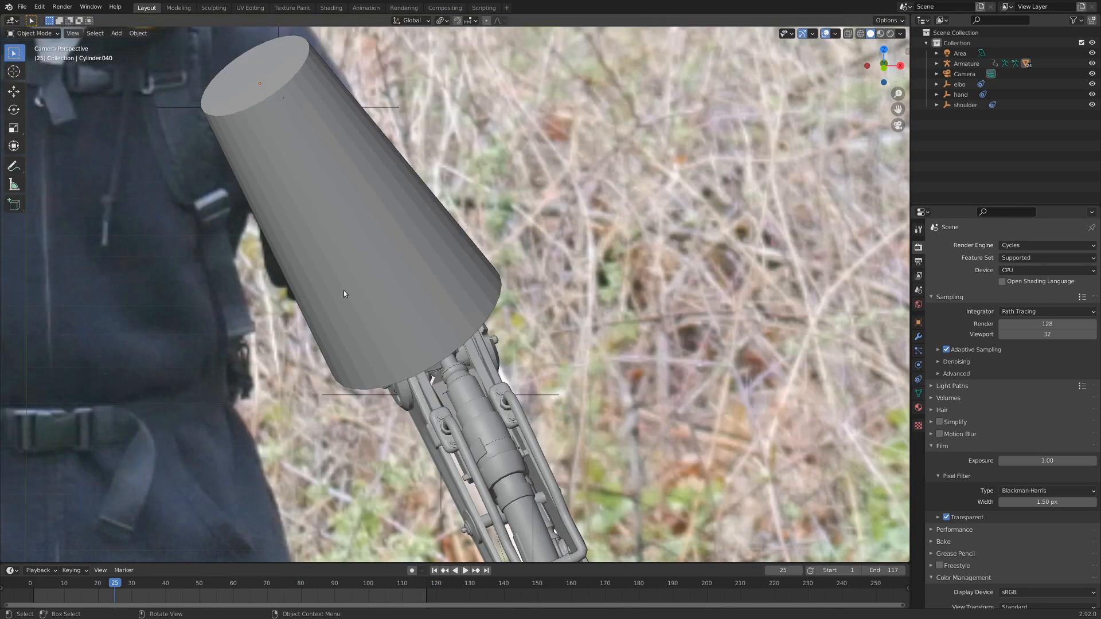
Turn off Camera in the cylinder's ray visibility while keeping its other ray types enabled.
click(381, 245)
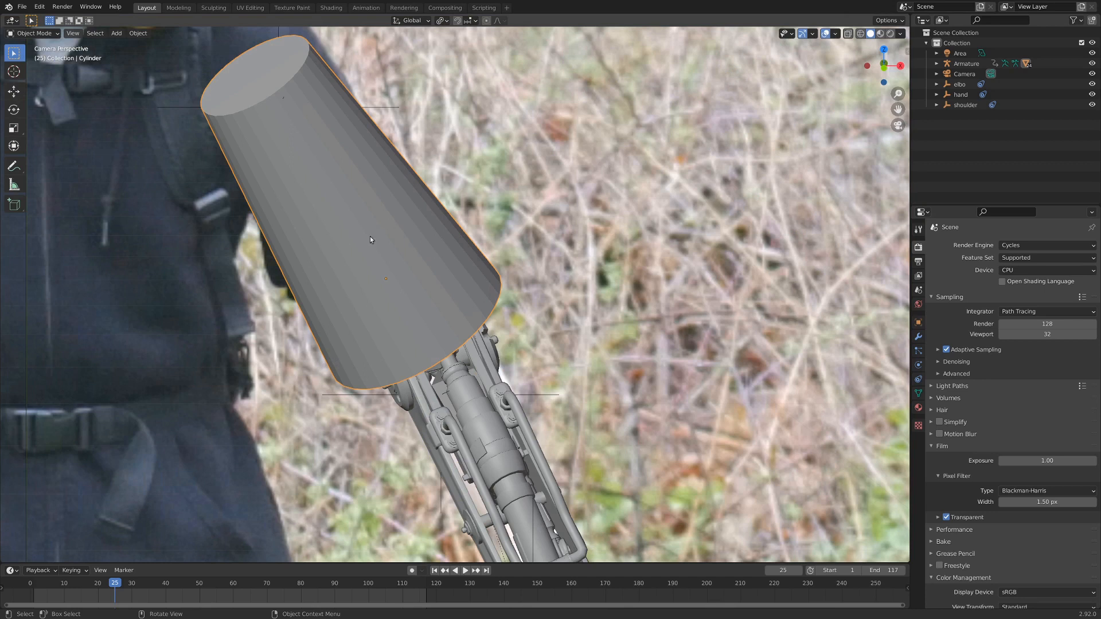
click(918, 323)
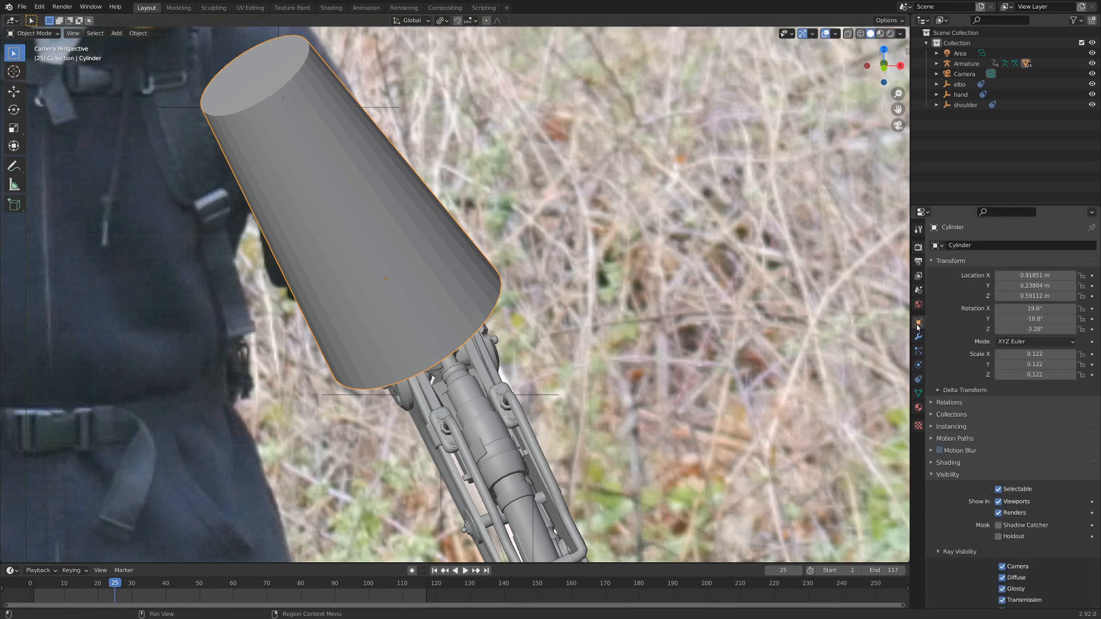
scroll(968, 471, down, 4)
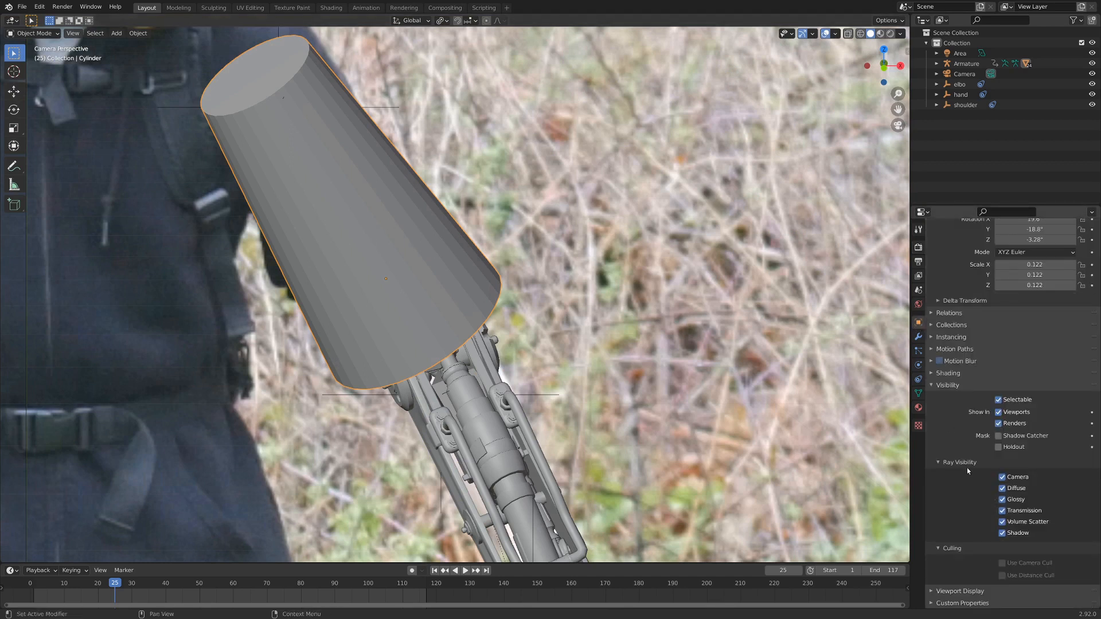
click(1002, 477)
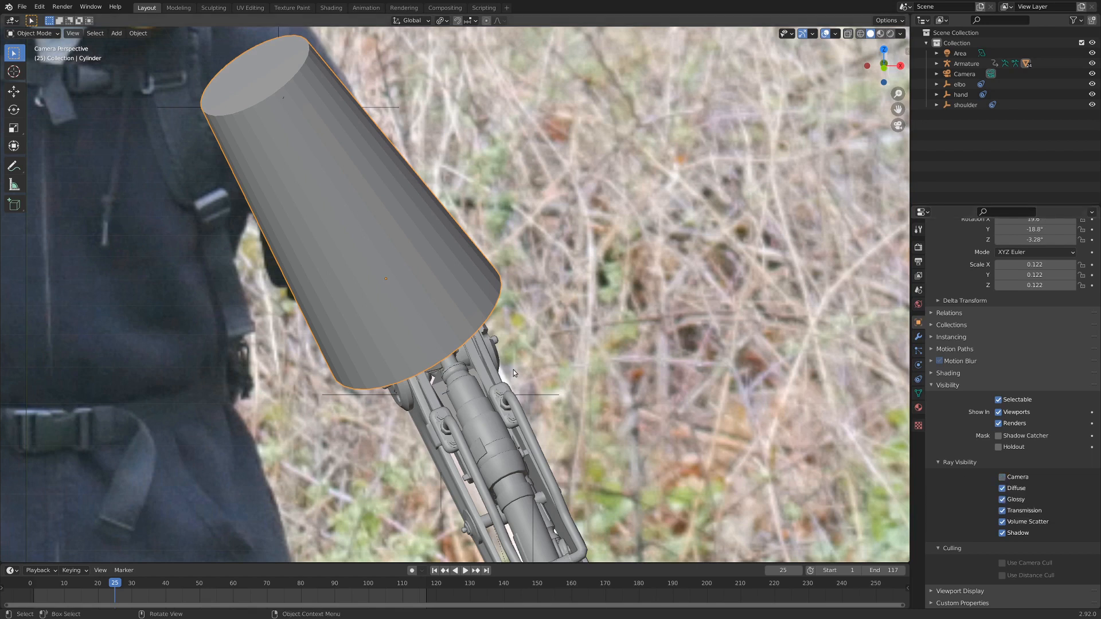
Render frame 25 again and examine the composited arm closely where it meets the sleeve.
key(F12)
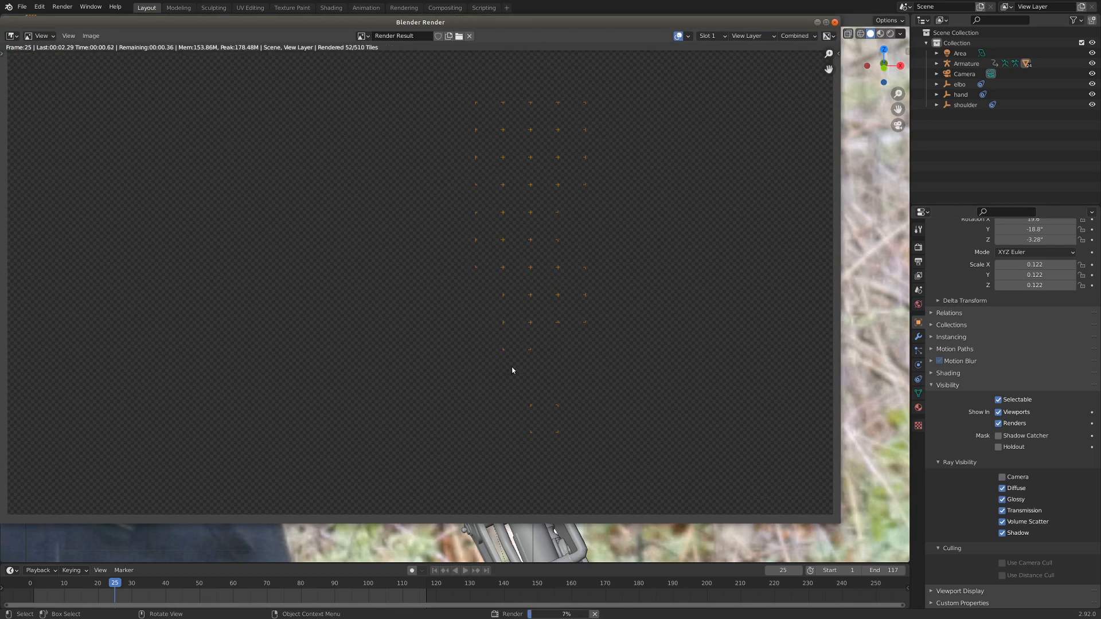
scroll(599, 149, up, 5)
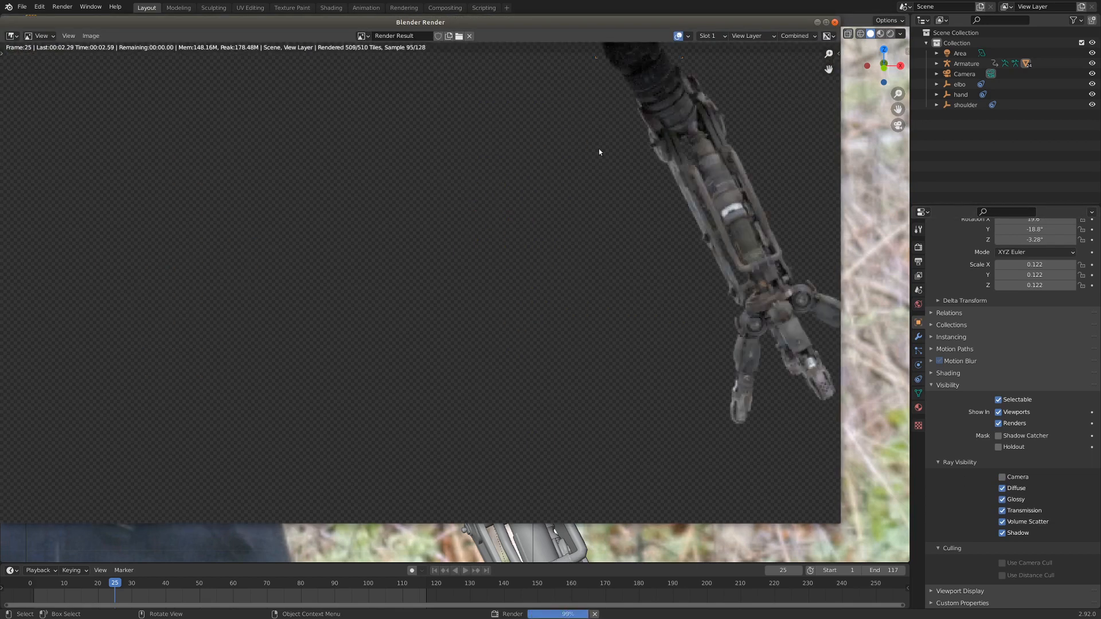
scroll(564, 269, up, 3)
scroll(486, 291, down, 2)
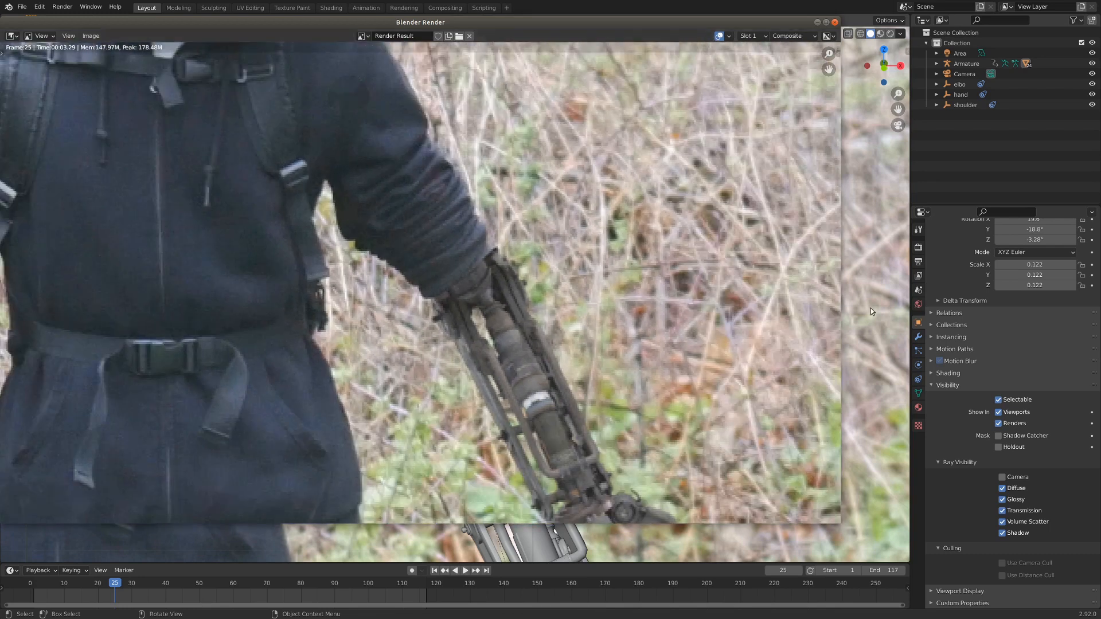
key(Escape)
Move the cylinder slightly up its local Z axis, away from the elbow joint.
scroll(717, 313, up, 4)
middle_drag(538, 233, 500, 274)
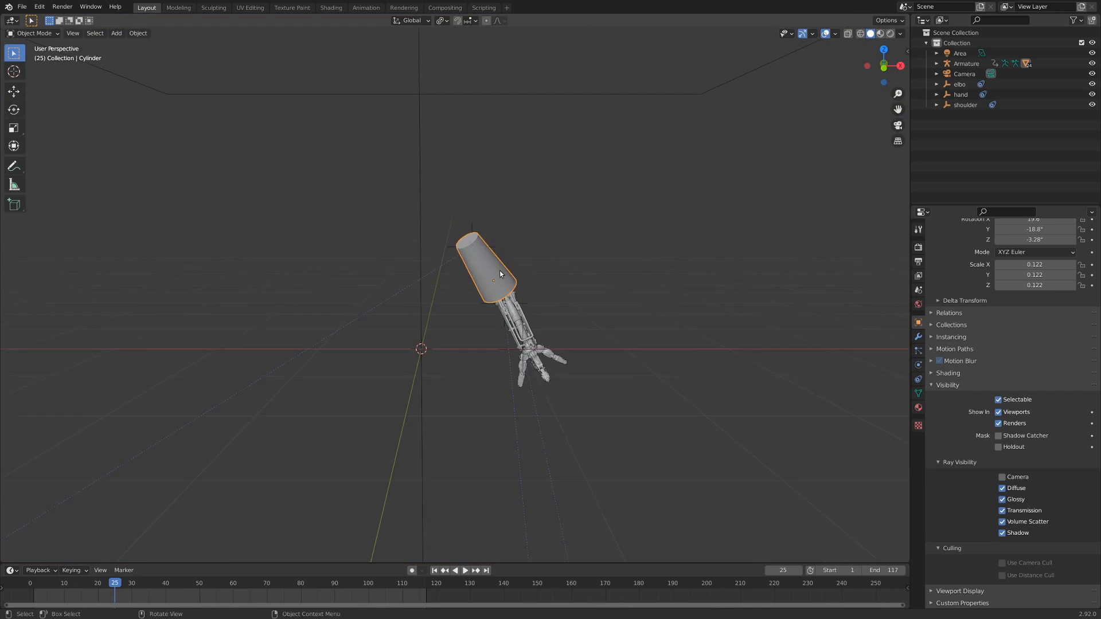
key(g)
key(z)
key(z)
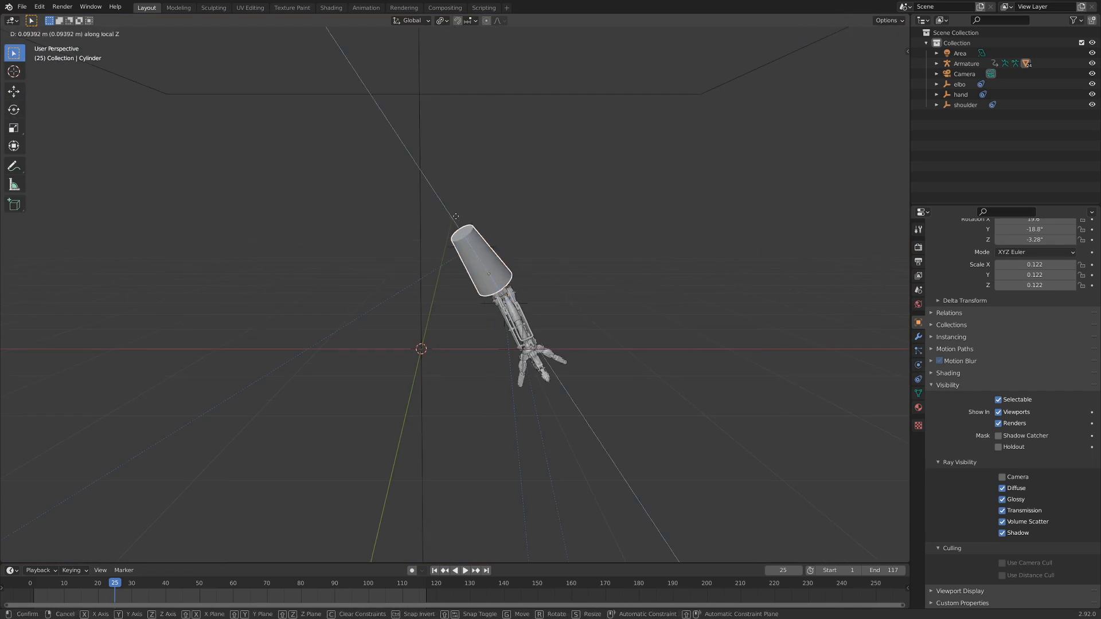
click(491, 258)
scroll(596, 293, up, 5)
middle_drag(596, 293, 457, 287)
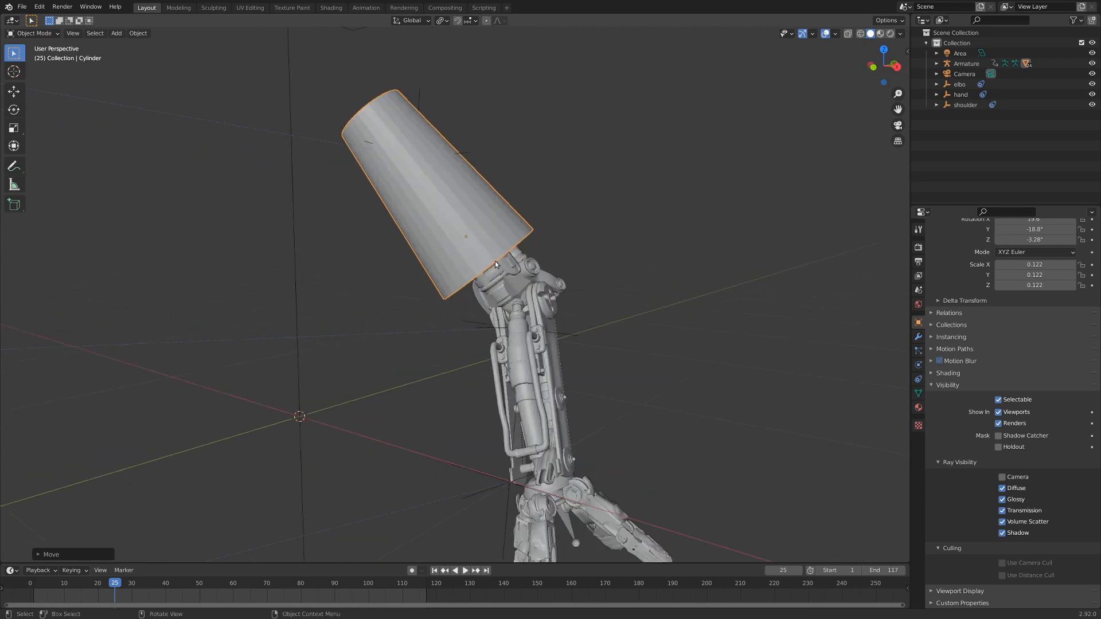
Re-render frame 25 and examine the sleeve shadow up close and the full composited figure.
key(F12)
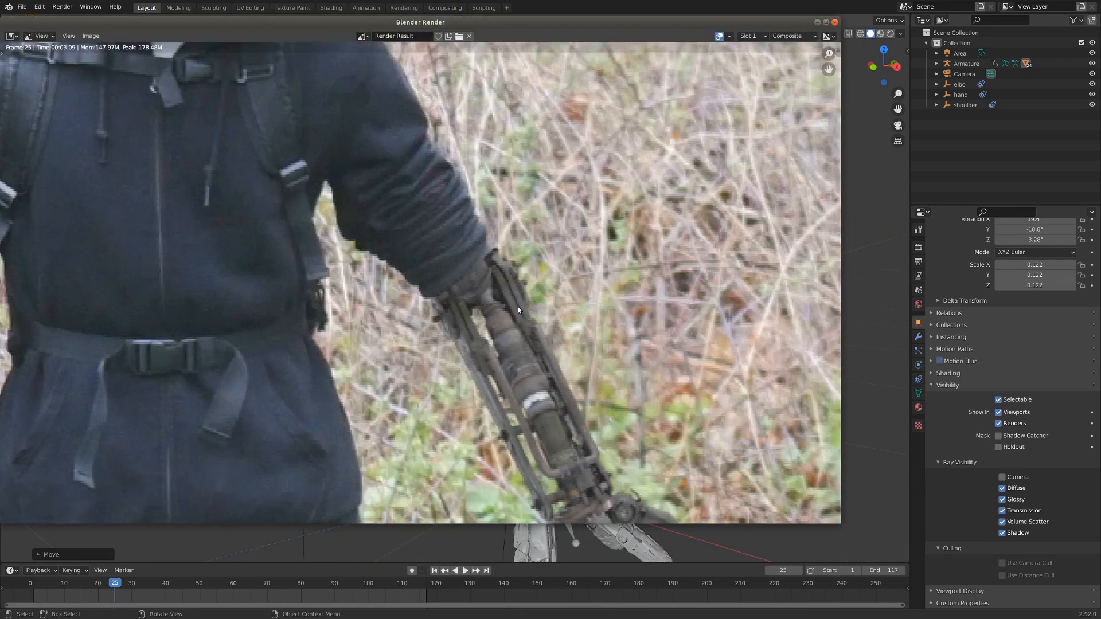
scroll(514, 304, down, 4)
middle_drag(512, 292, 608, 320)
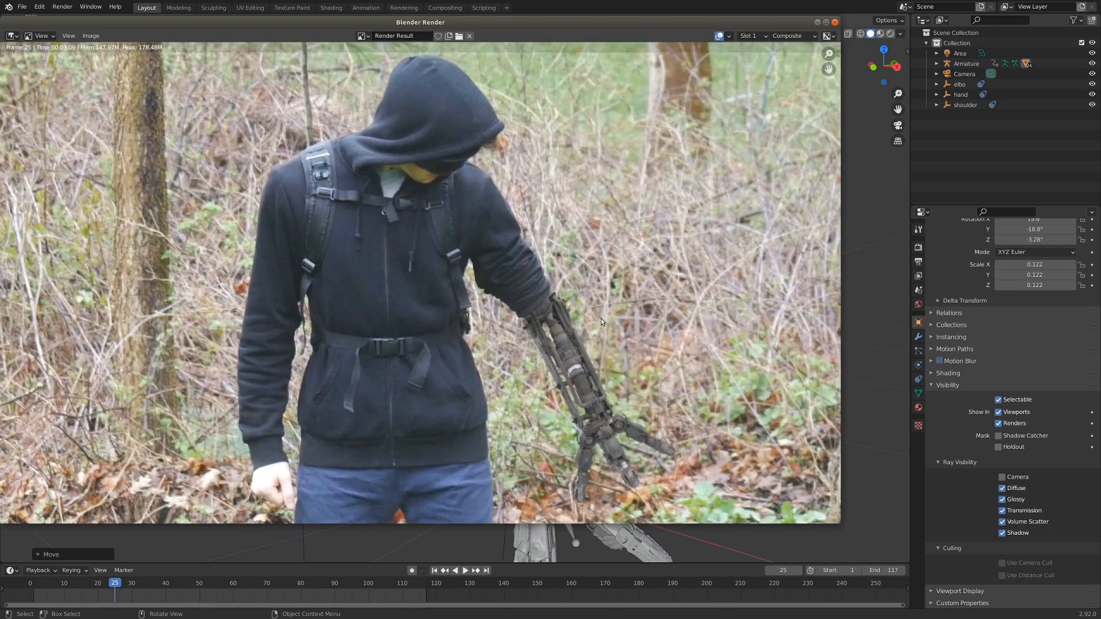
scroll(600, 318, down, 2)
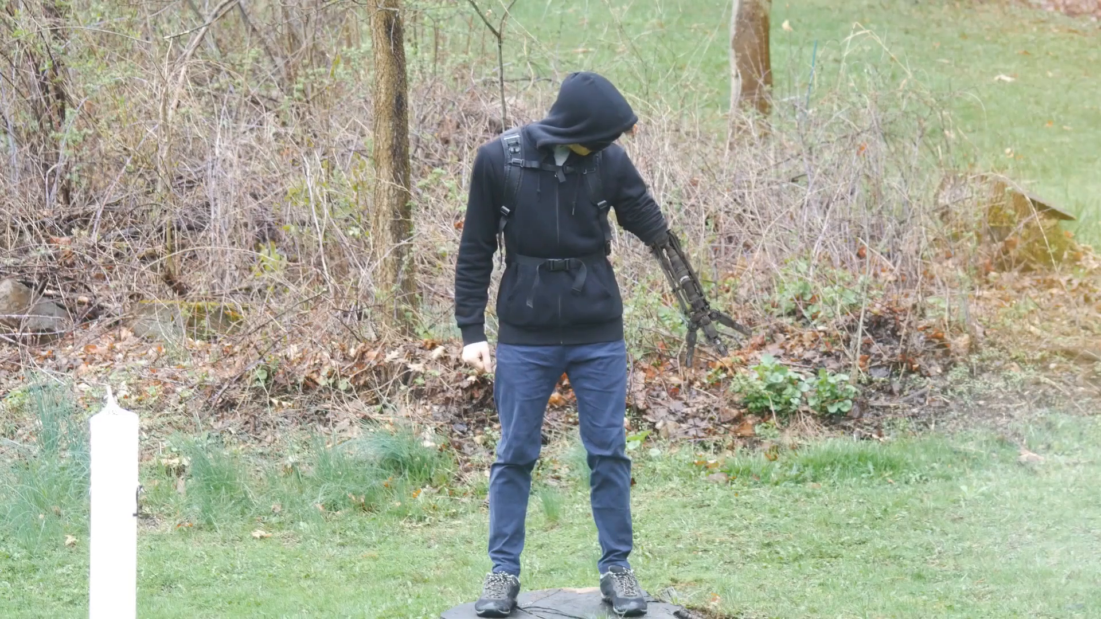